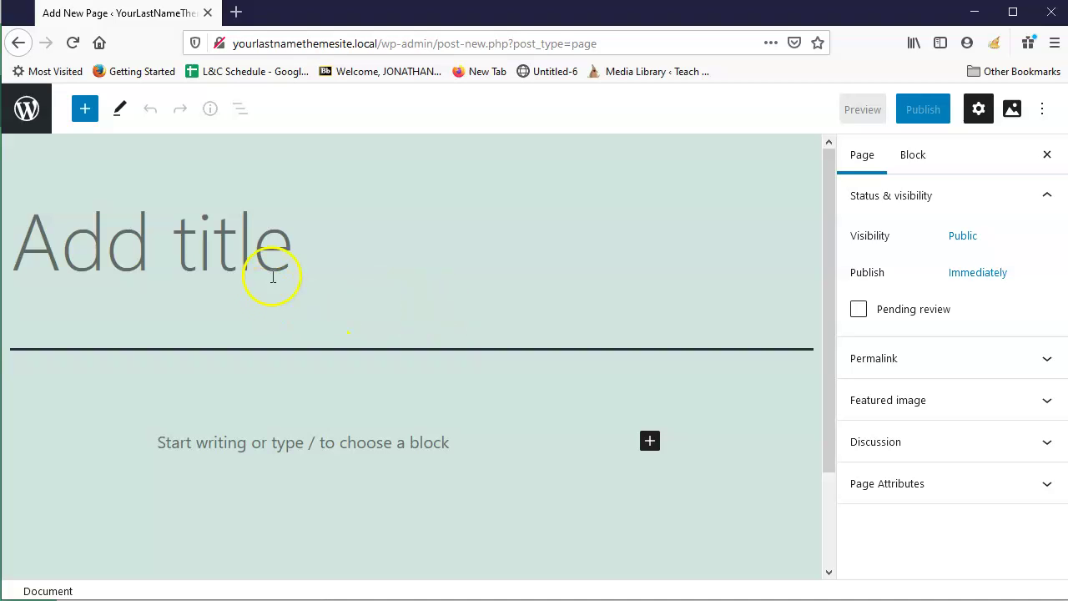
Step: Title the new page Home and insert a Call To Action block below the title
left_click(488, 283)
type("Home")
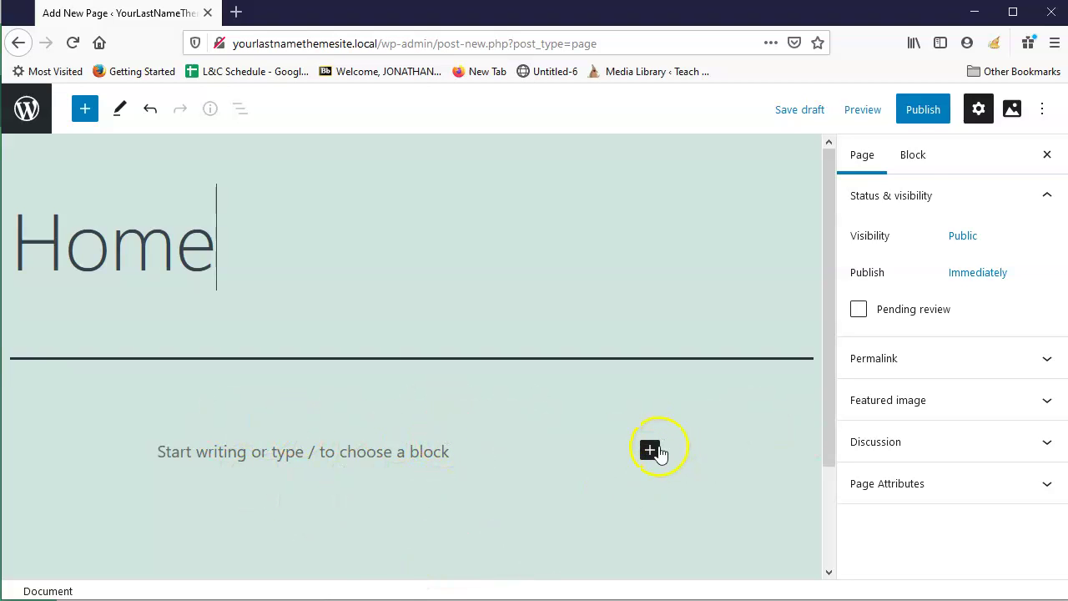
left_click(657, 452)
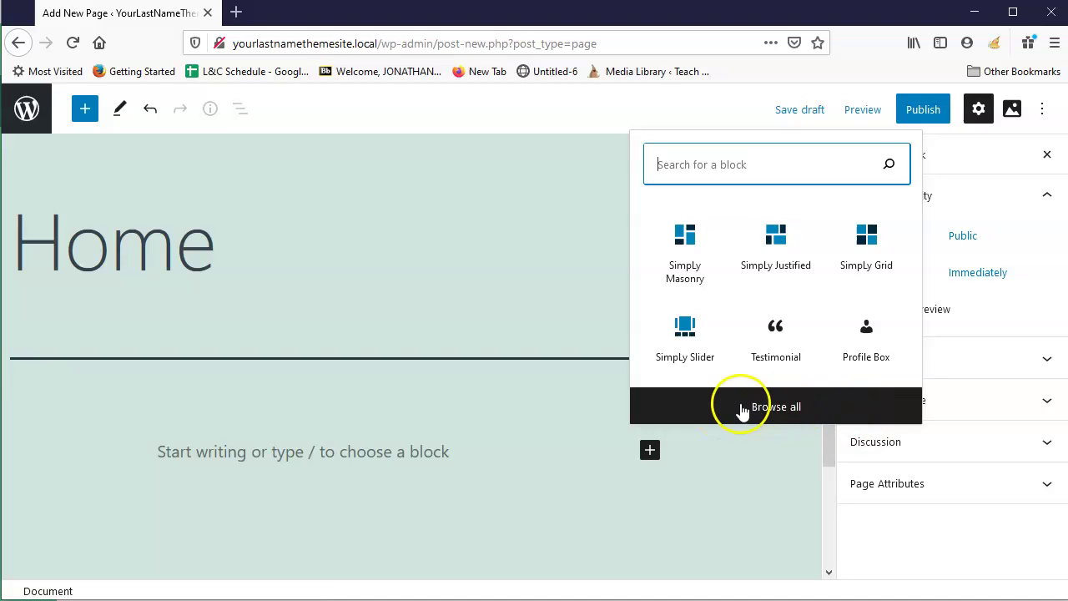
left_click(776, 407)
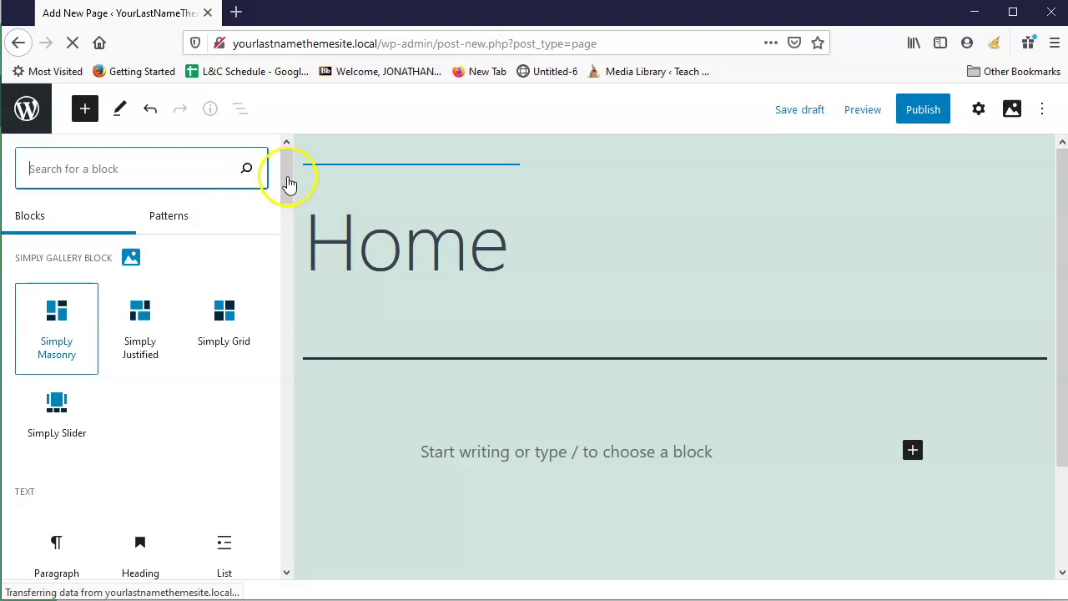
left_click_drag(286, 180, 287, 512)
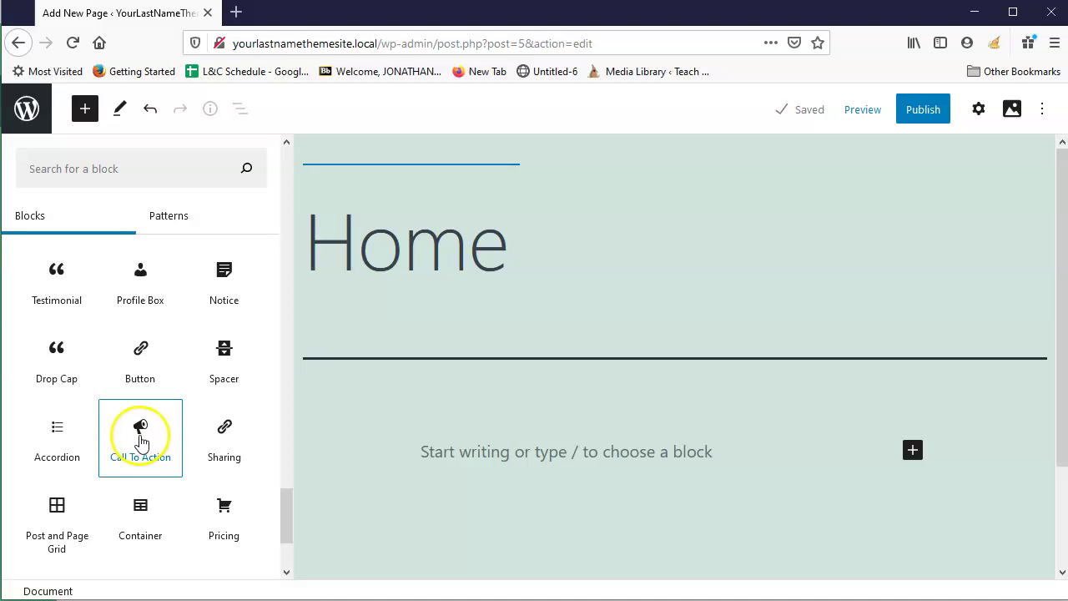
left_click(139, 434)
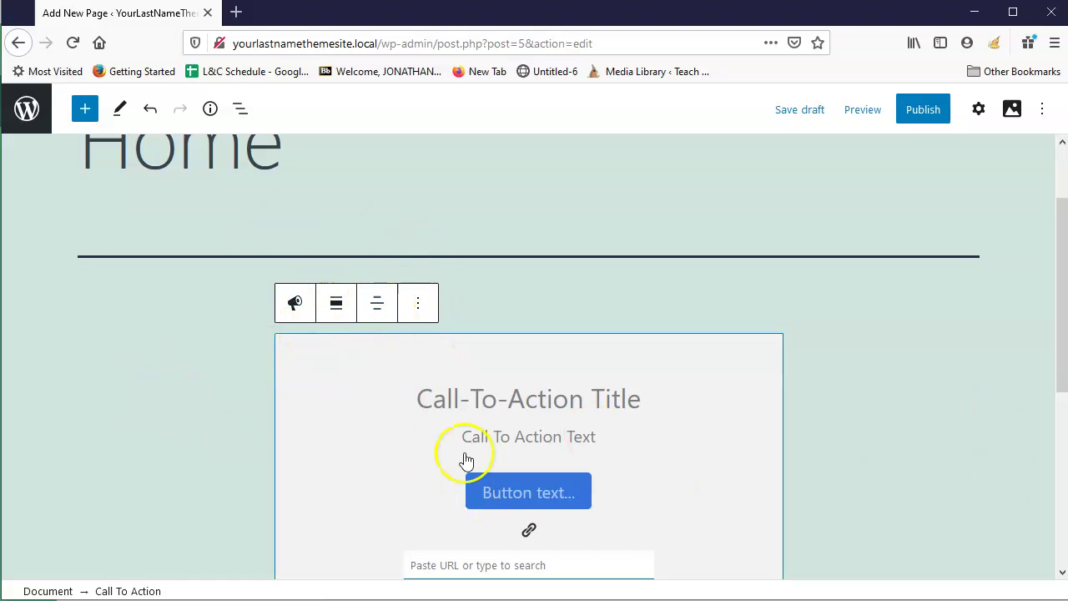
Step: Try out the wide width and full width alignments on the Call To Action block
left_click(724, 384)
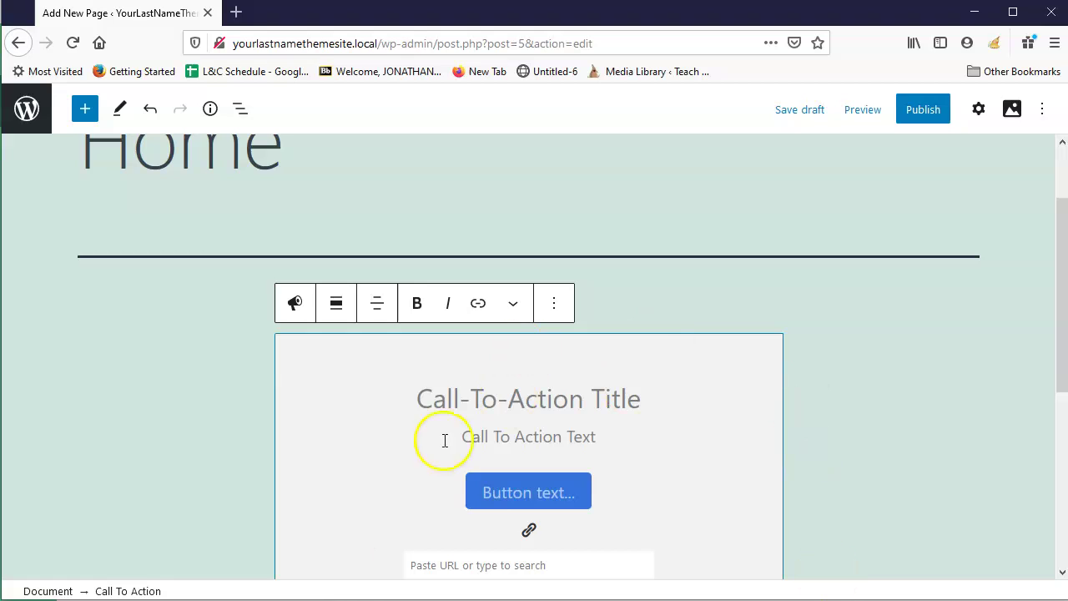
left_click(338, 309)
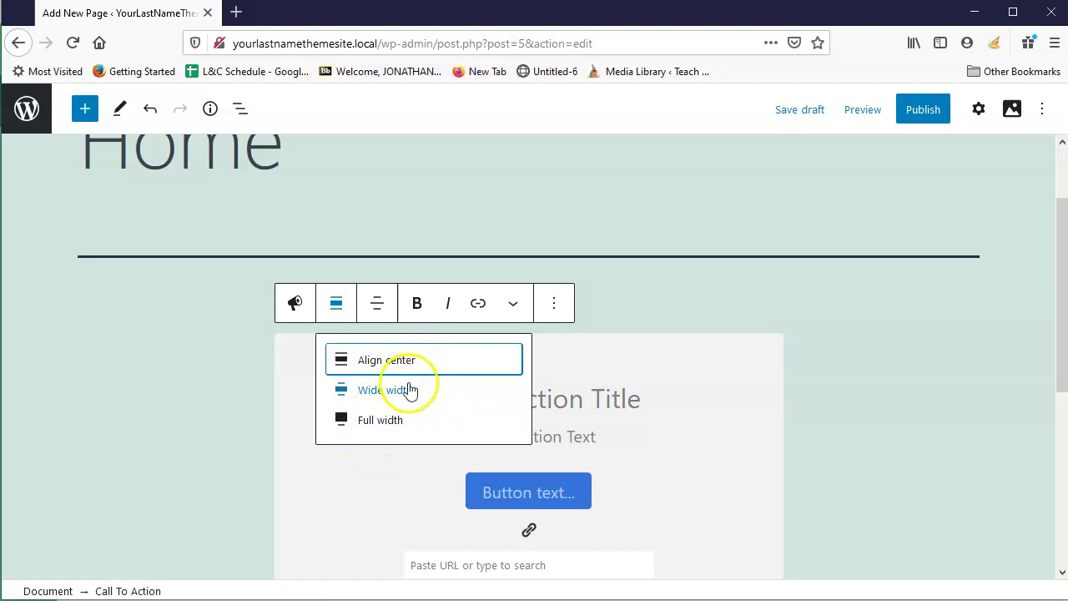
left_click(384, 390)
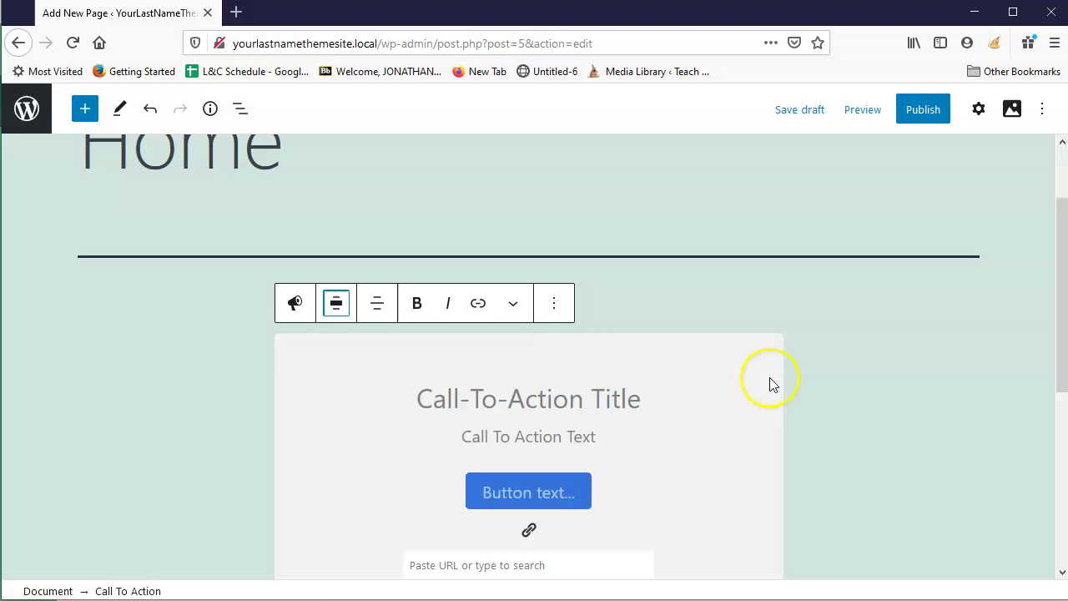
left_click(337, 305)
left_click(374, 384)
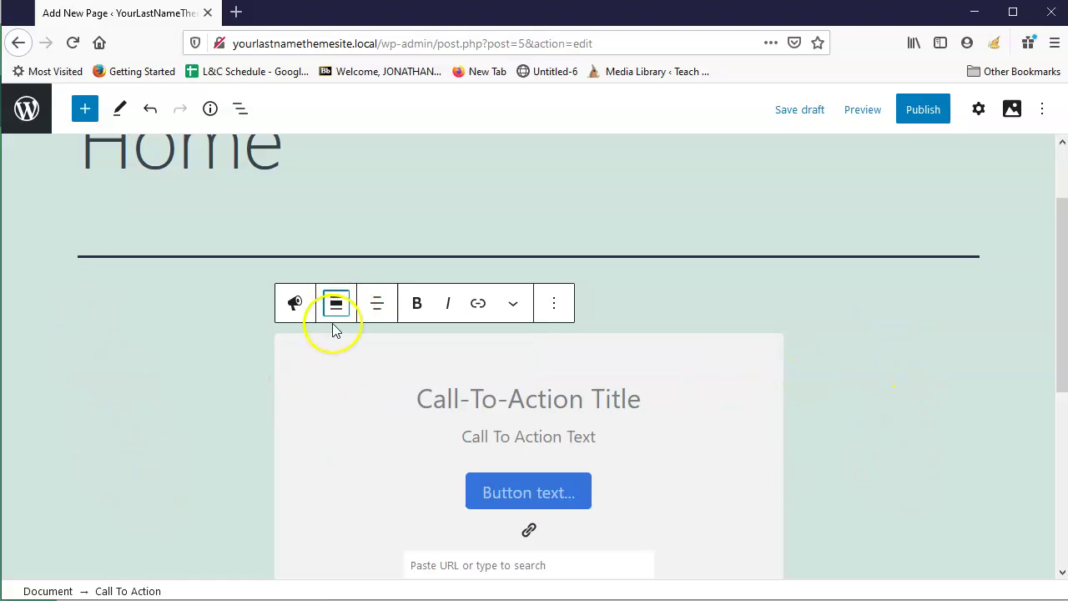
left_click(336, 305)
left_click(325, 307)
left_click(327, 306)
left_click(365, 399)
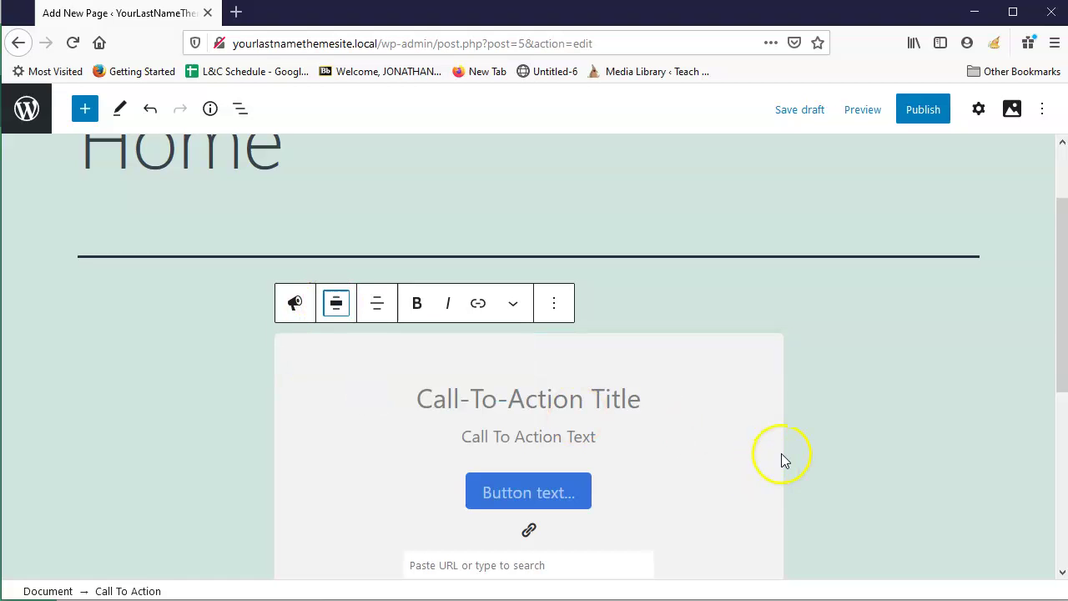
scroll(776, 461, "down", 3)
scroll(775, 462, "up", 2)
left_click(393, 305)
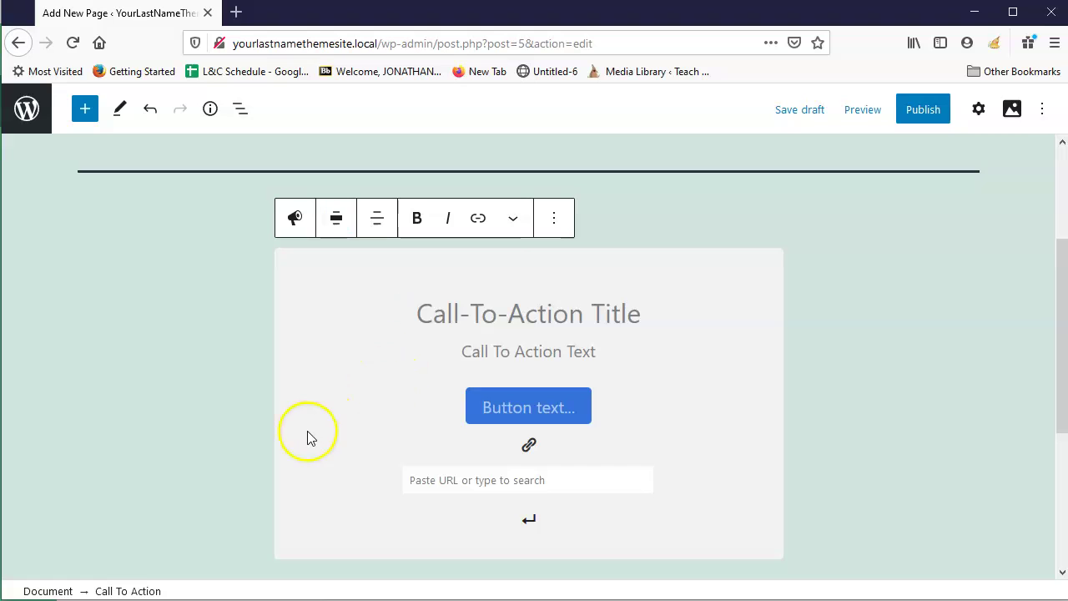
left_click(337, 219)
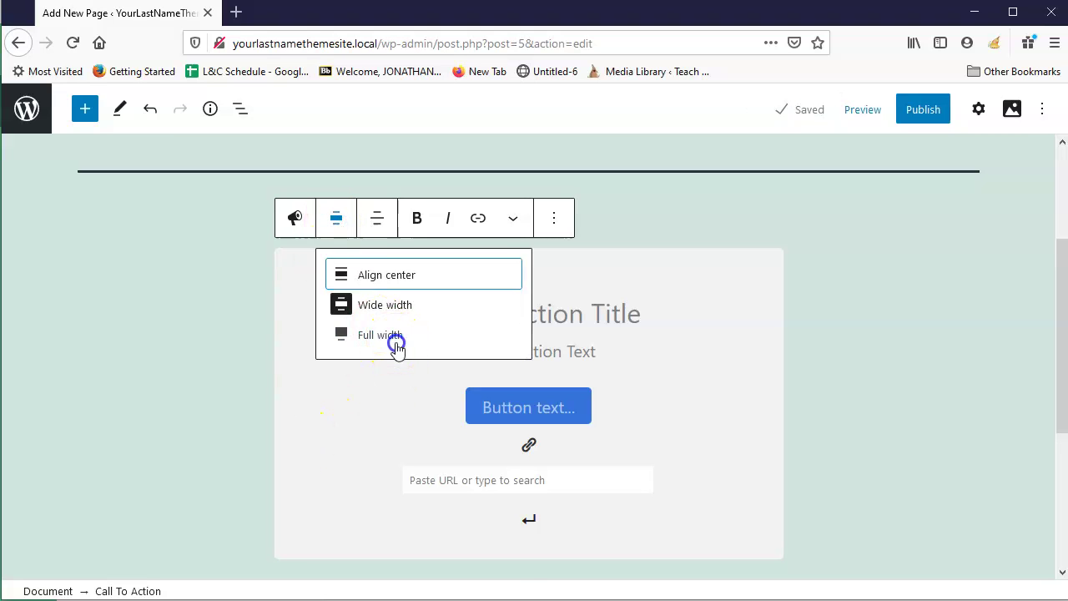
left_click(394, 337)
left_click(72, 219)
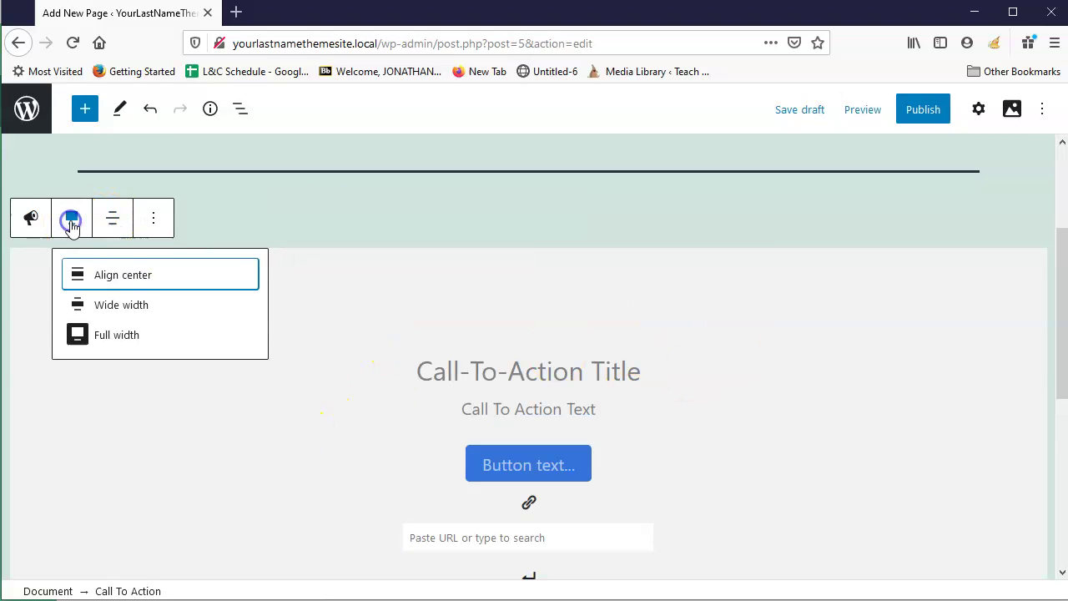
left_click(123, 304)
left_click(335, 221)
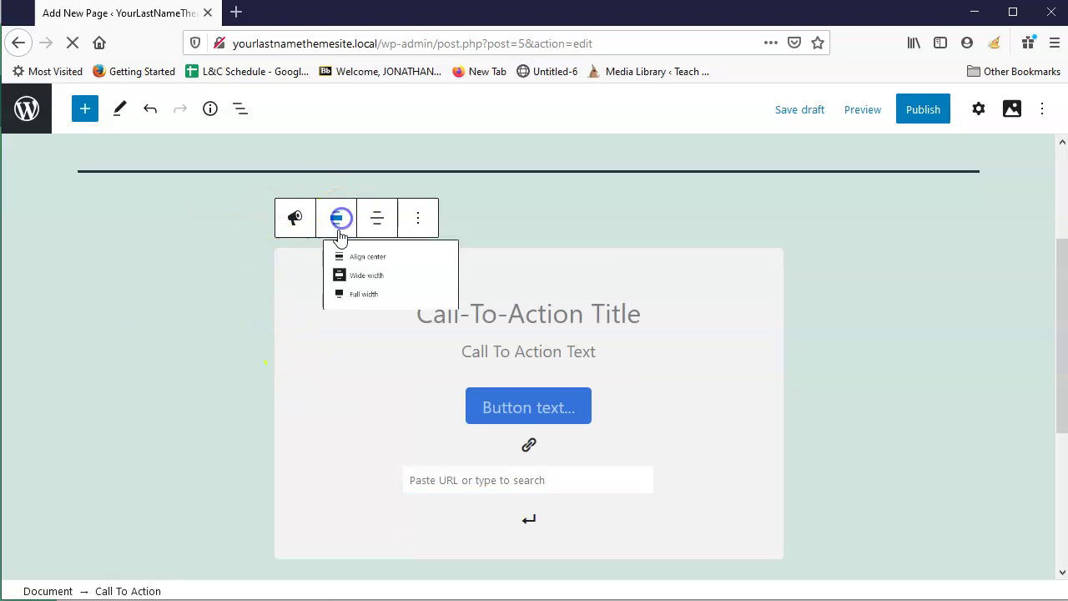
left_click(354, 305)
left_click(342, 222)
left_click(371, 305)
Step: Set the Call To Action block's alignment to full width
left_click(334, 218)
left_click(505, 345)
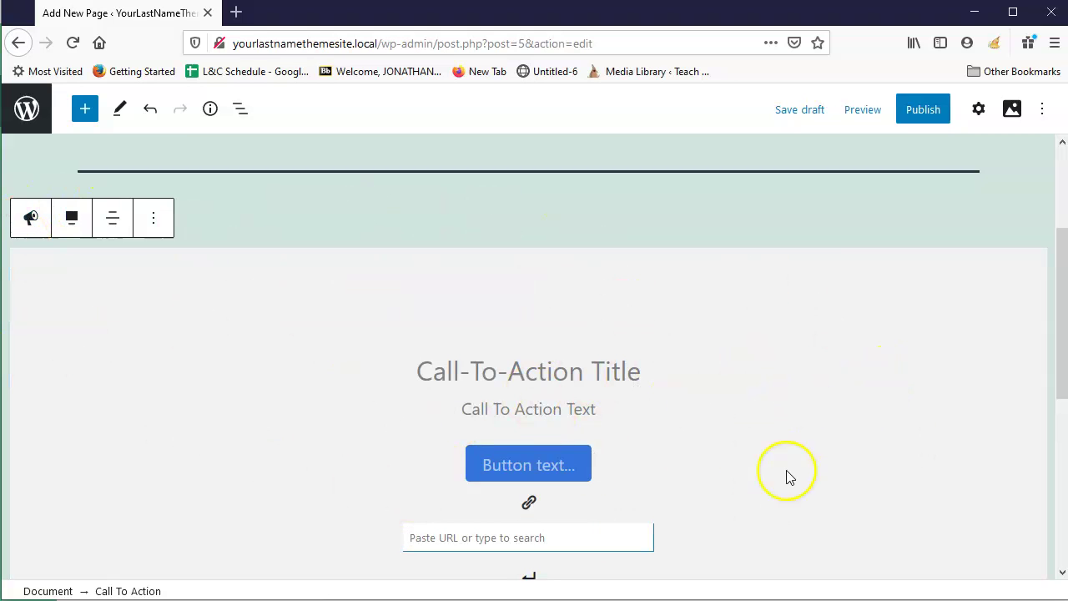
scroll(851, 448, "down", 2)
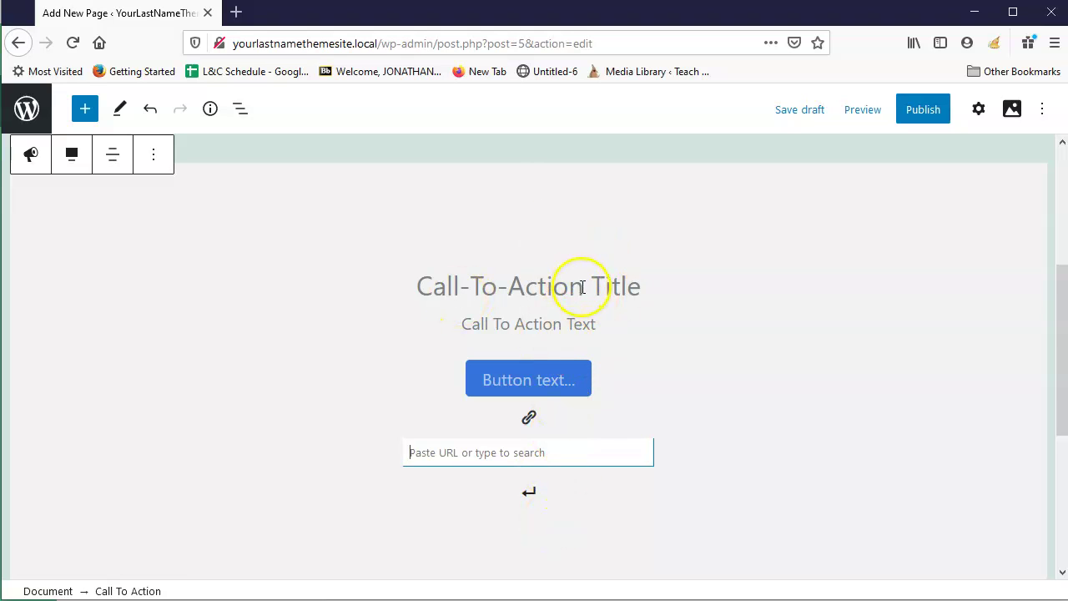
Step: Enter "Knock Off Toys" as the title of the Call To Action block
left_click(715, 293)
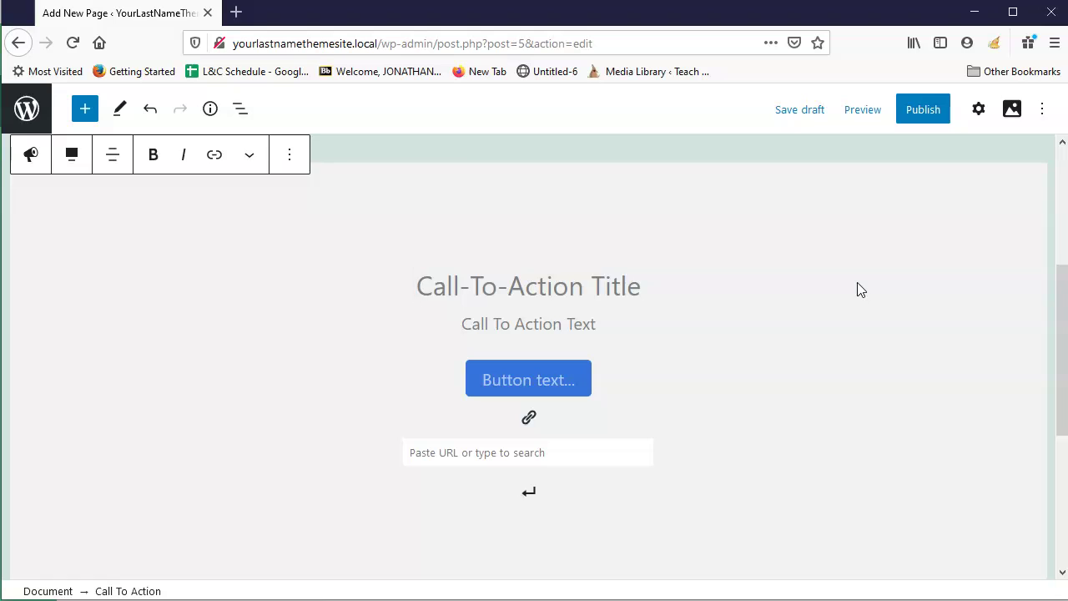
type("Knock ")
type("Off Tyou")
key("BackSpace")
key("BackSpace")
key("BackSpace")
type("ouy")
key("BackSpace")
key("BackSpace")
type("ys")
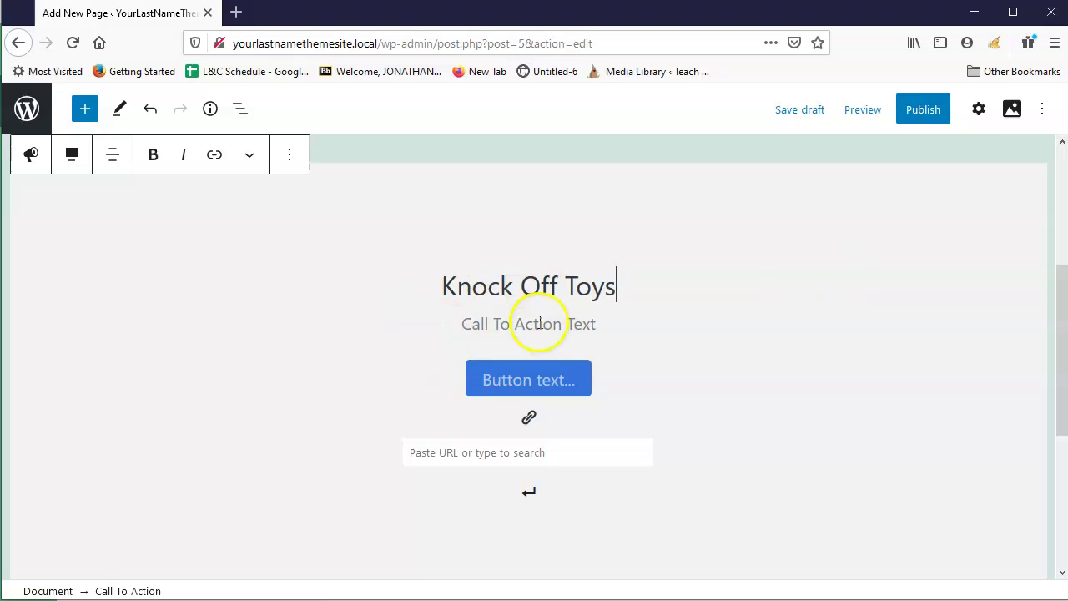
Step: Enter "Come and get em.." as the call-to-action text and label its button "Products"
left_click(678, 326)
type("Come and get em..")
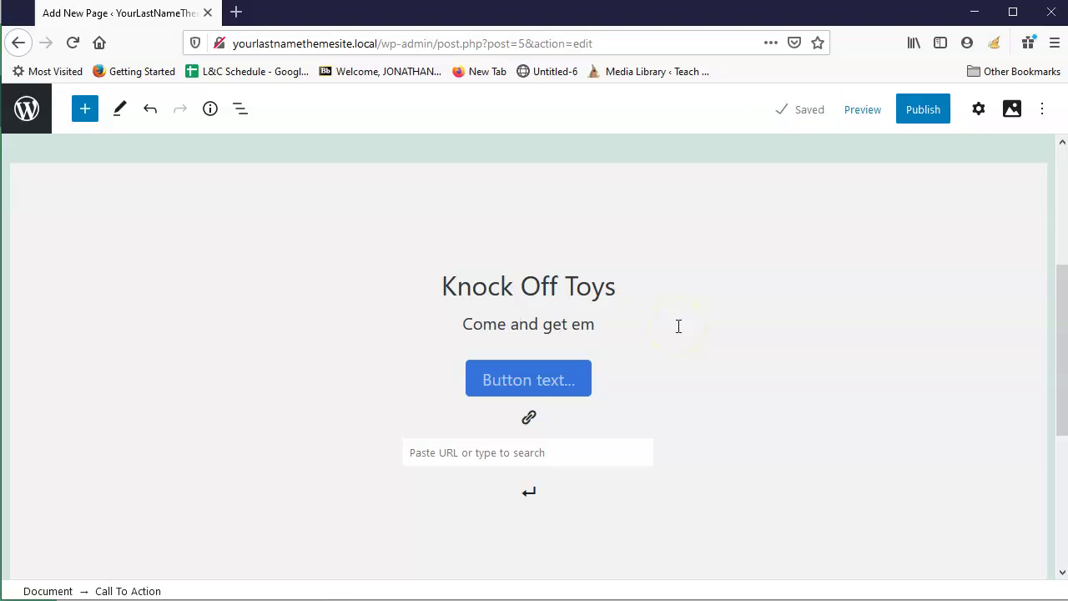
left_click(550, 375)
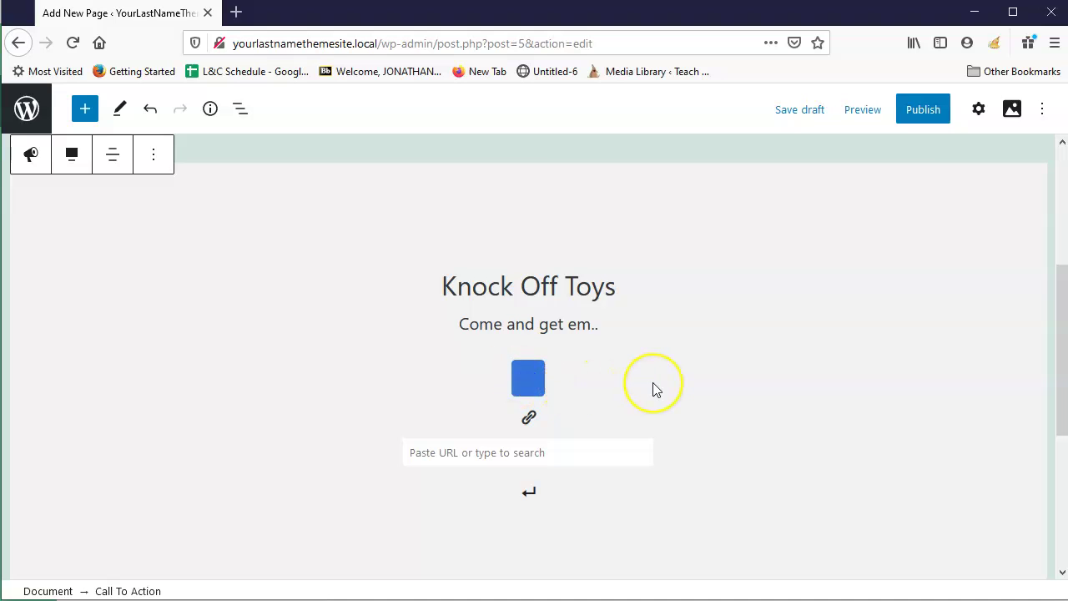
type("Products")
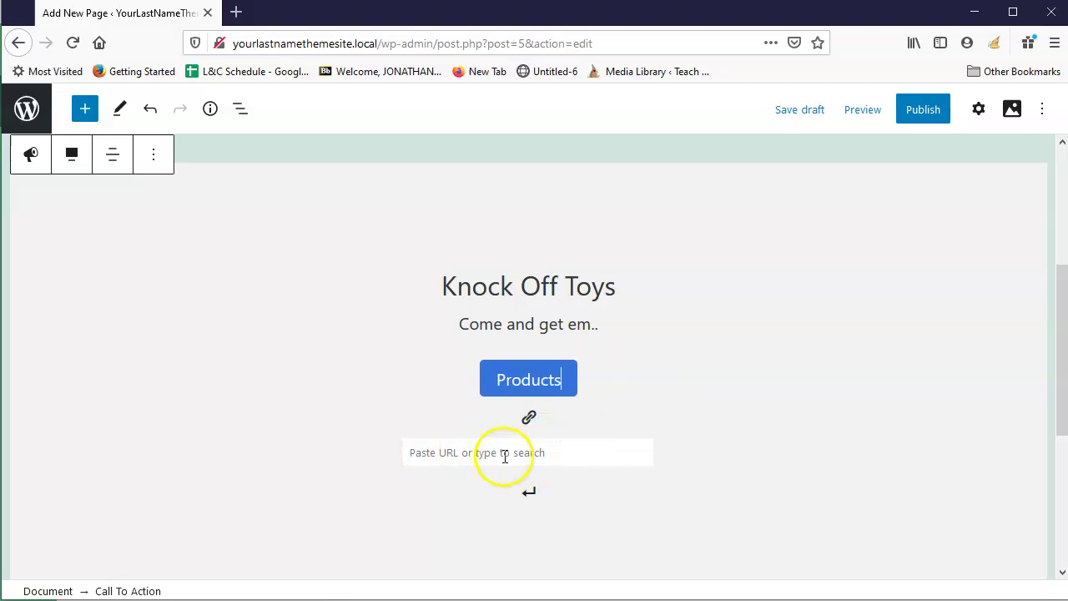
left_click(537, 457)
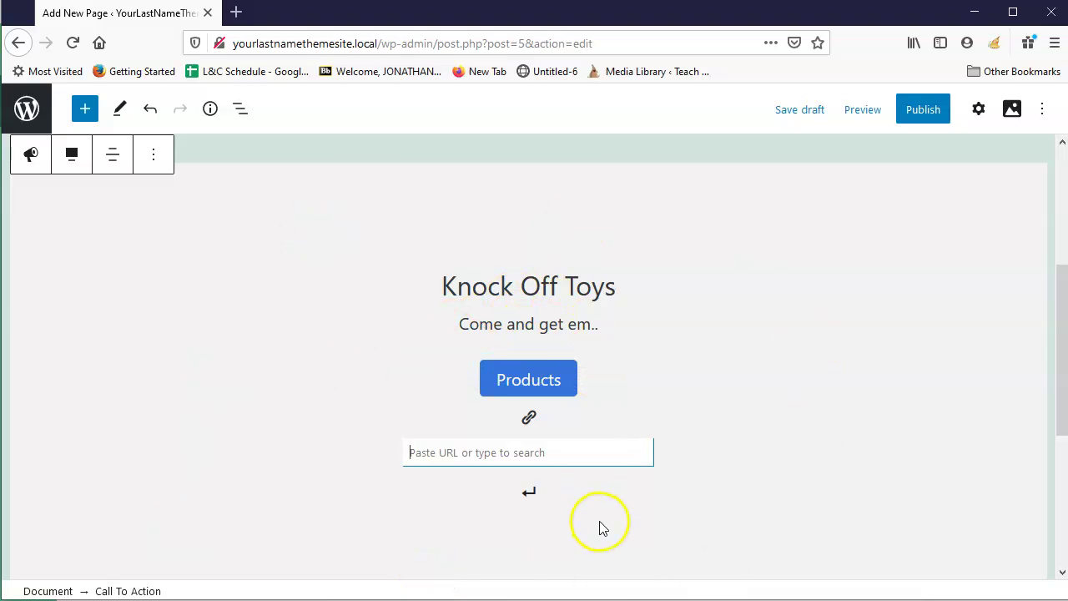
Step: Switch the Call To Action block to wide width for comparison, and restore the full width alignment
left_click(70, 163)
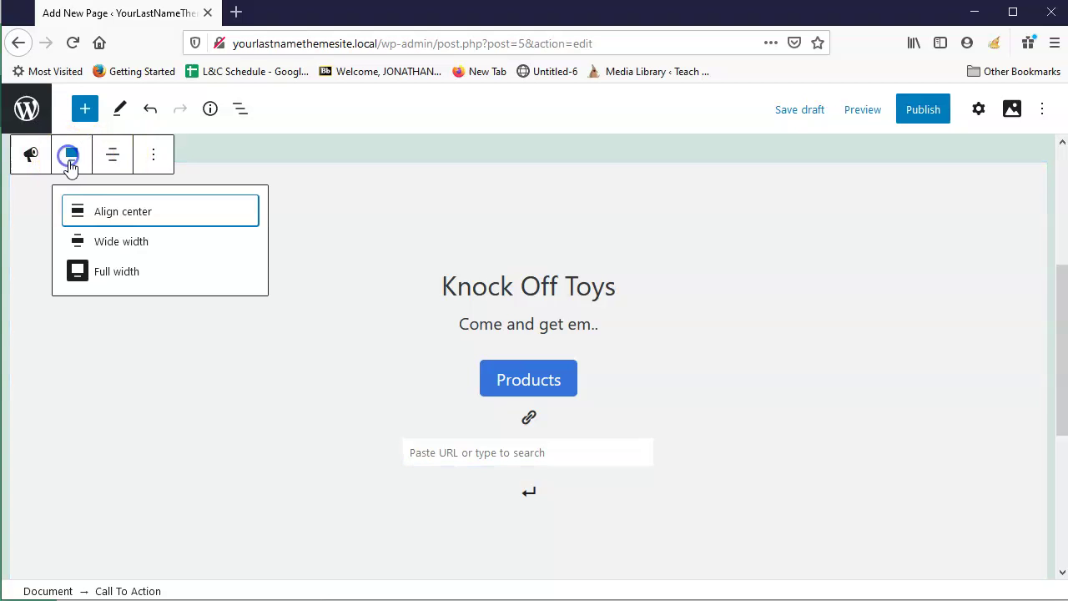
left_click(96, 241)
left_click(336, 156)
left_click(350, 242)
left_click(341, 156)
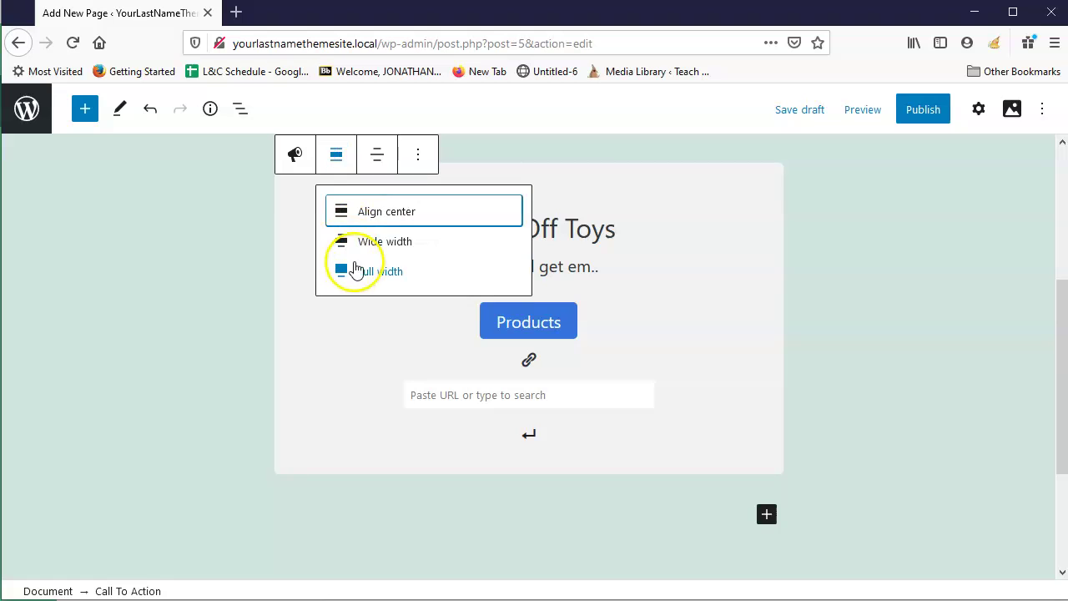
left_click(384, 274)
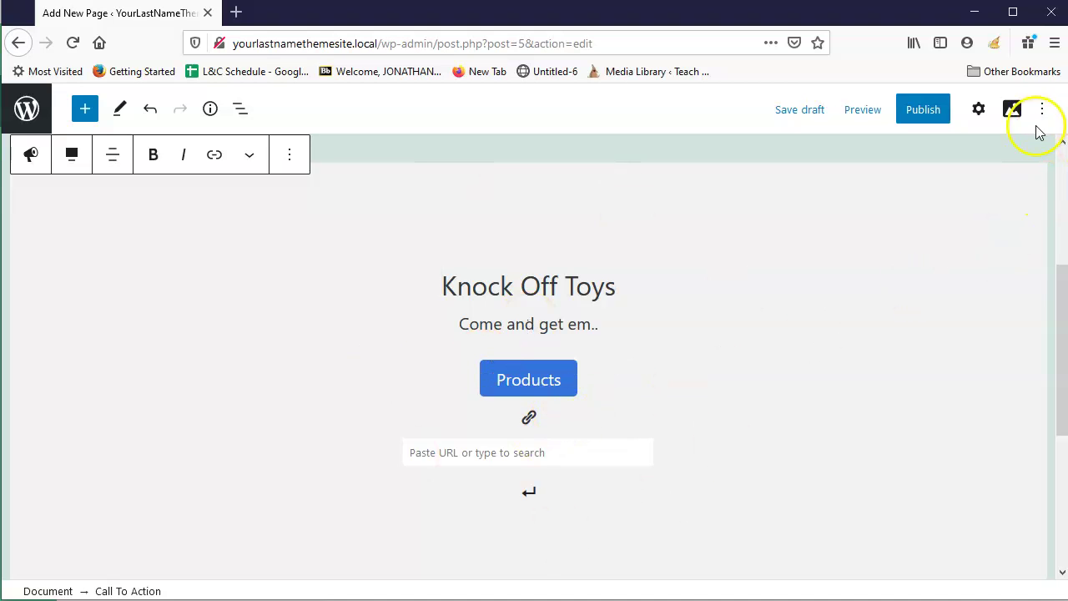
Step: Show the Call To Action block's additional settings and start uploading a background image for it
left_click(290, 154)
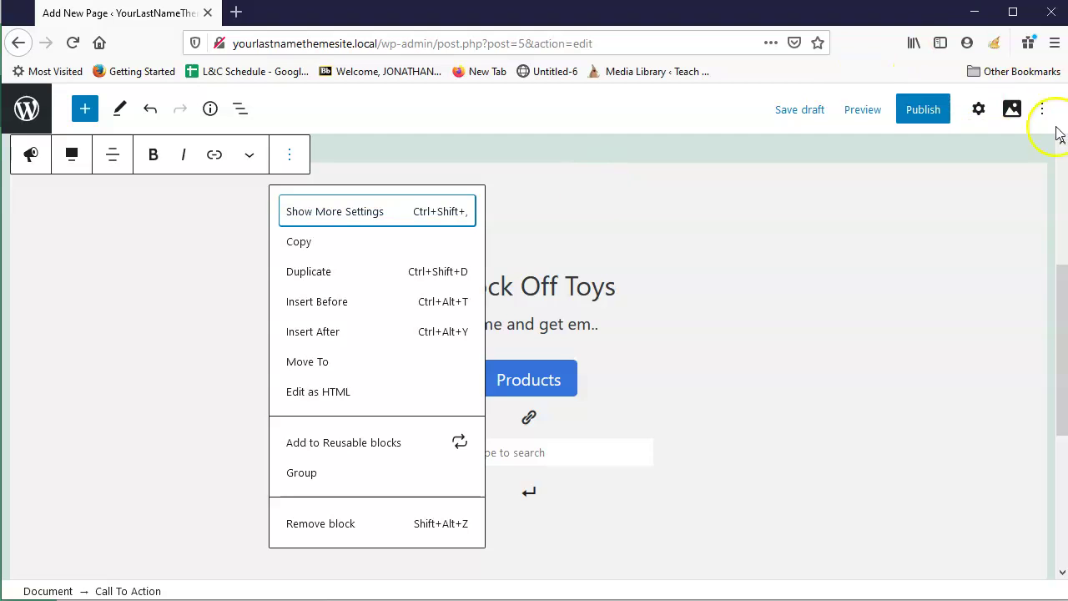
left_click(355, 217)
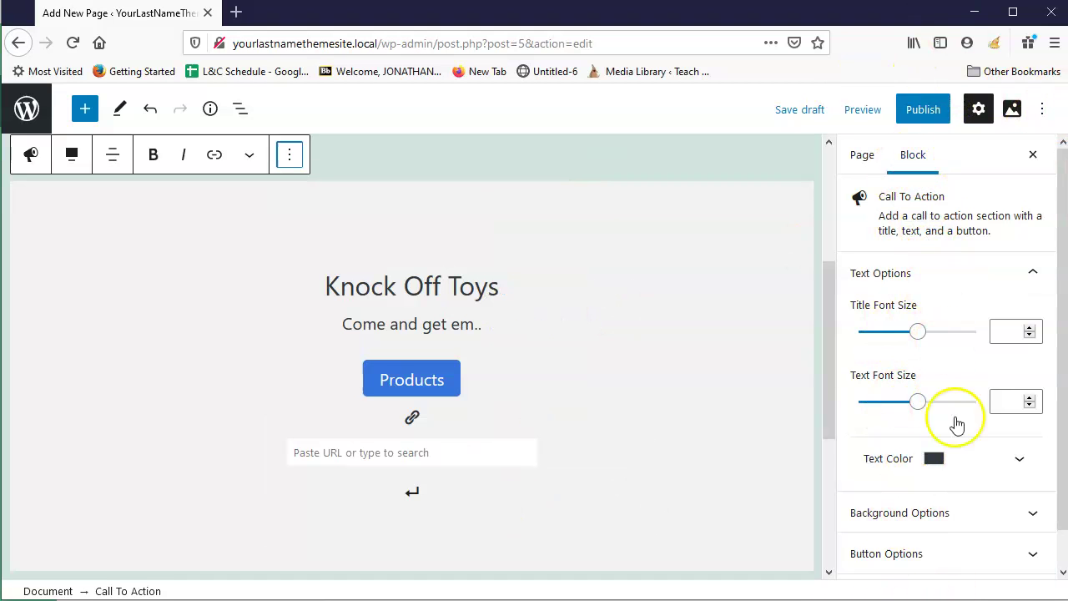
left_click(556, 384)
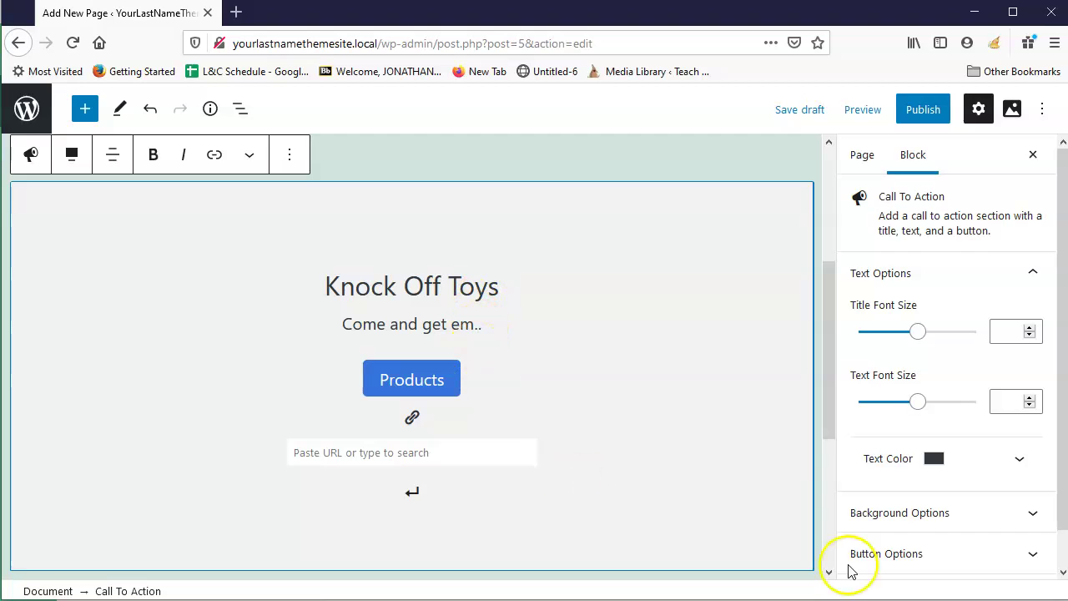
scroll(1001, 442, "down", 1)
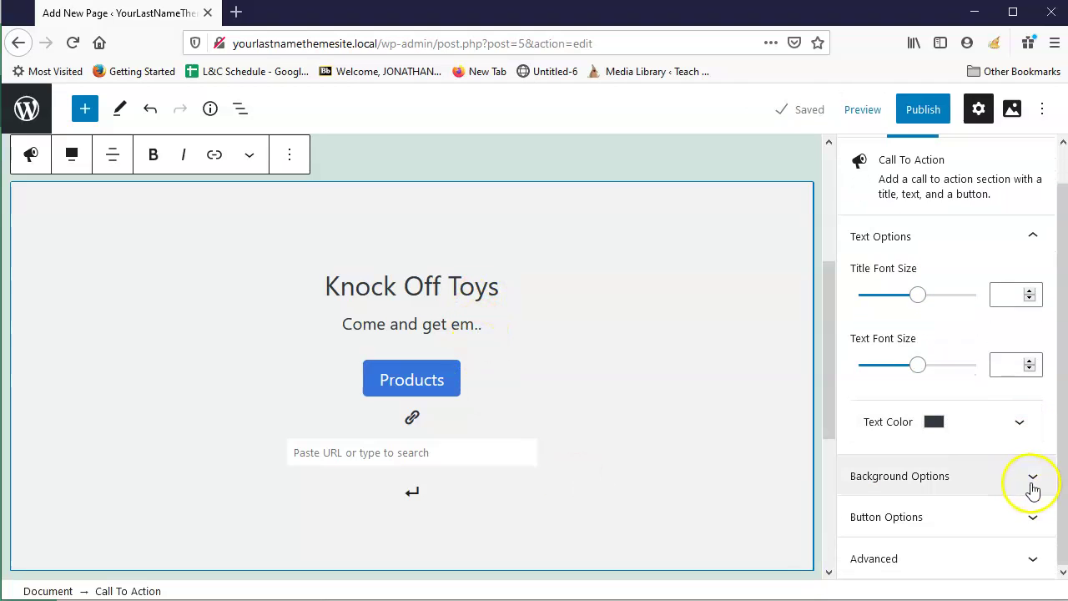
left_click(1030, 479)
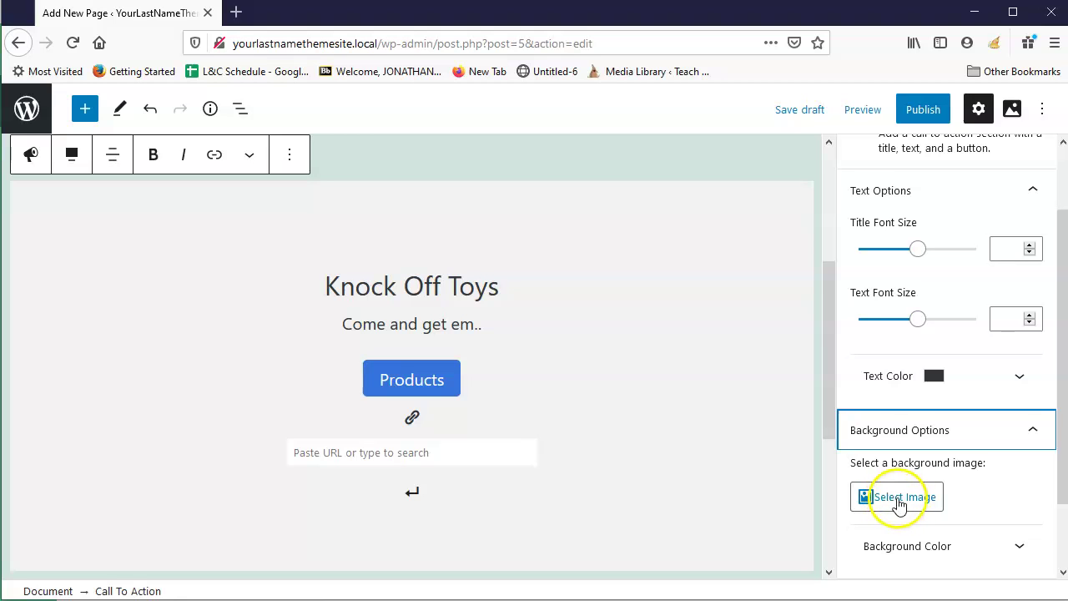
left_click(898, 499)
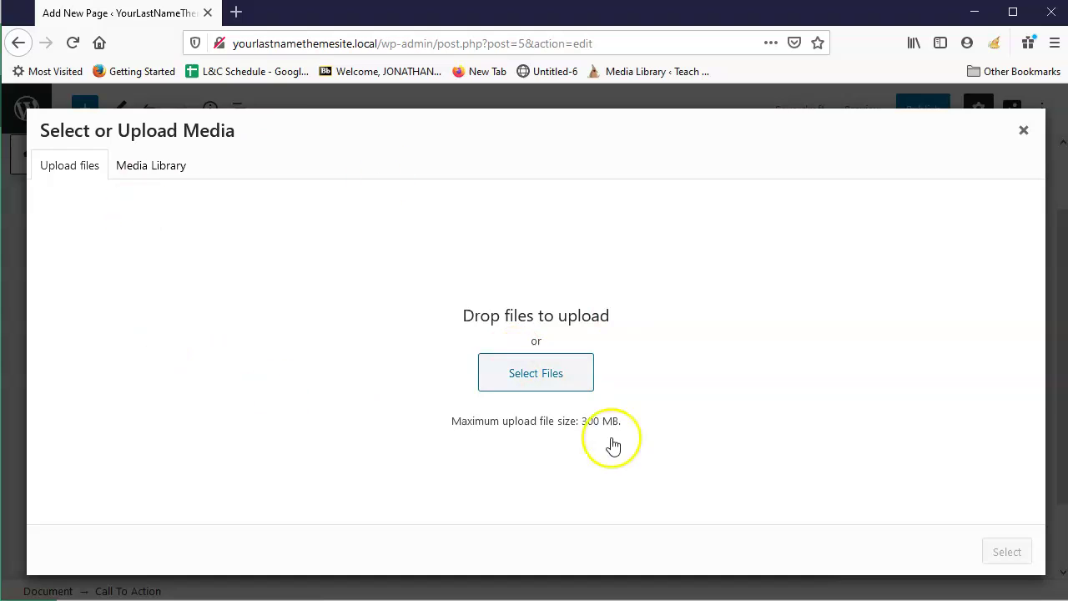
left_click(535, 373)
Step: Minimise the Local window and move the browser aside to look at the toy images archive on the desktop
left_click_drag(357, 23, 843, 65)
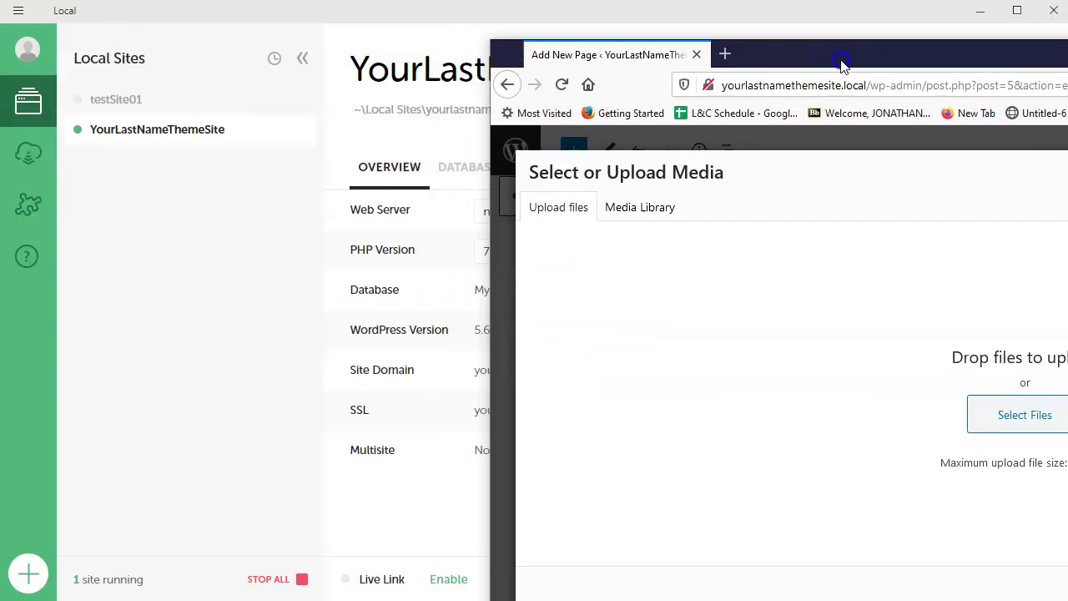
left_click(425, 27)
left_click(981, 12)
left_click_drag(944, 57, 1026, 52)
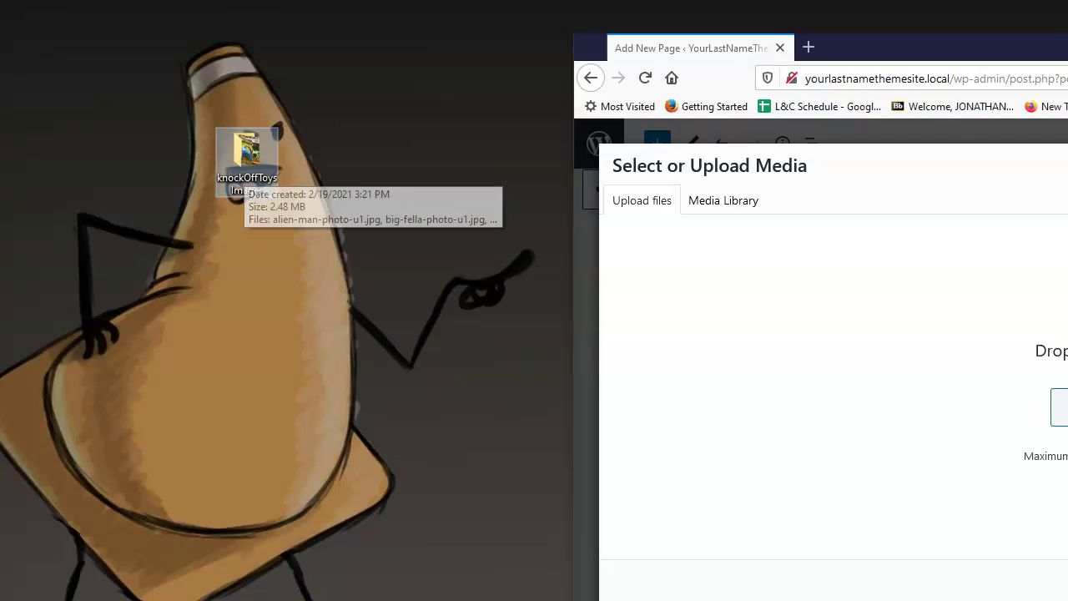
left_click_drag(901, 60, 441, 98)
Step: Search Google for "knock off toys" in a new browser tab and show the image results
key("ctrl+t")
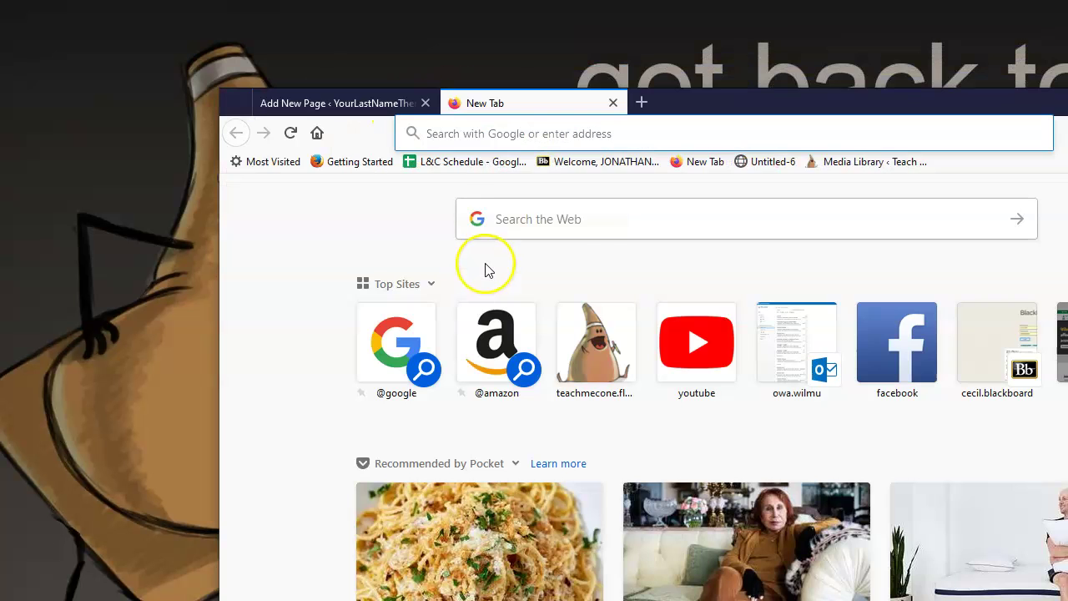
left_click(584, 217)
type("knock off")
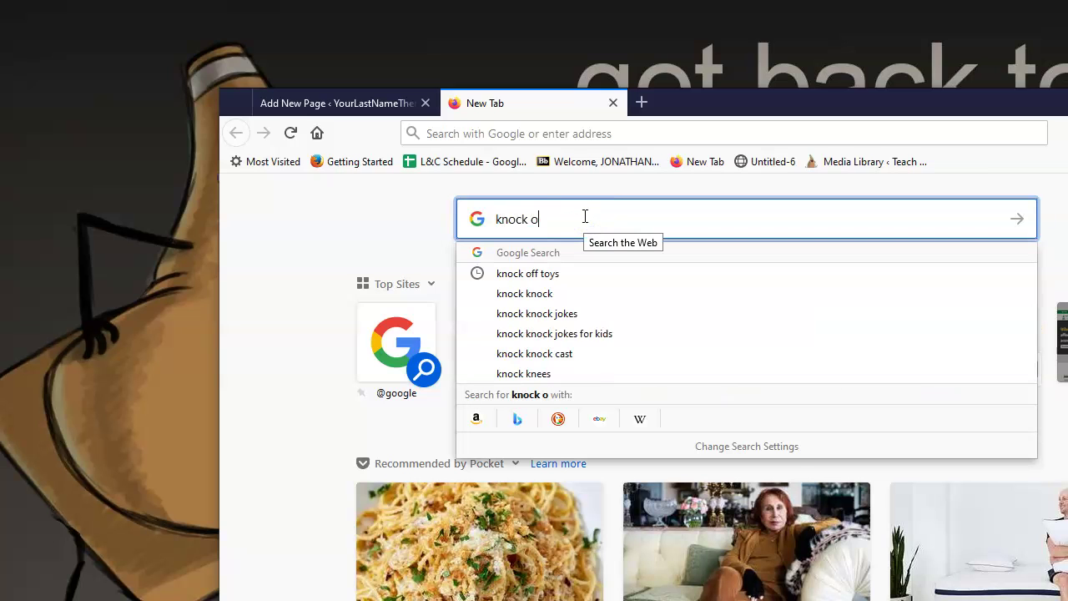
key("Down")
key("Return")
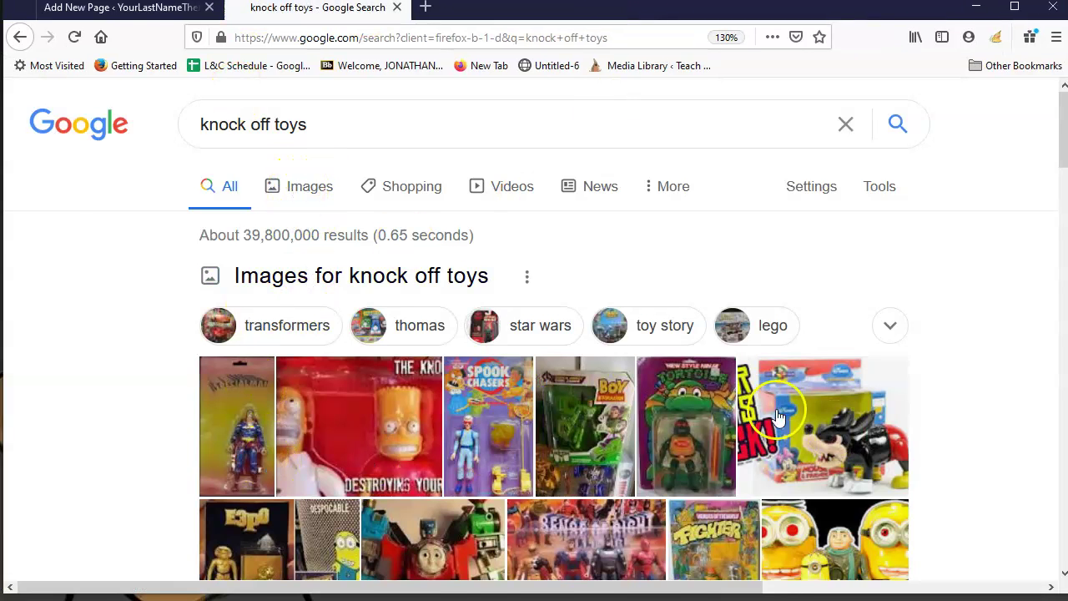
scroll(615, 252, "down", 3)
scroll(340, 115, "up", 2)
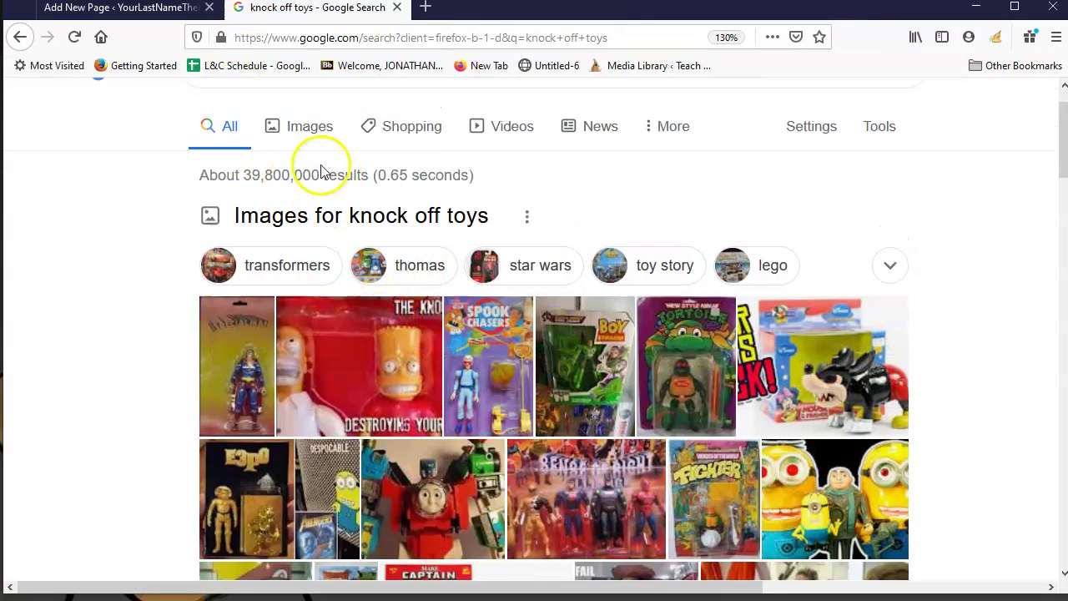
left_click(305, 130)
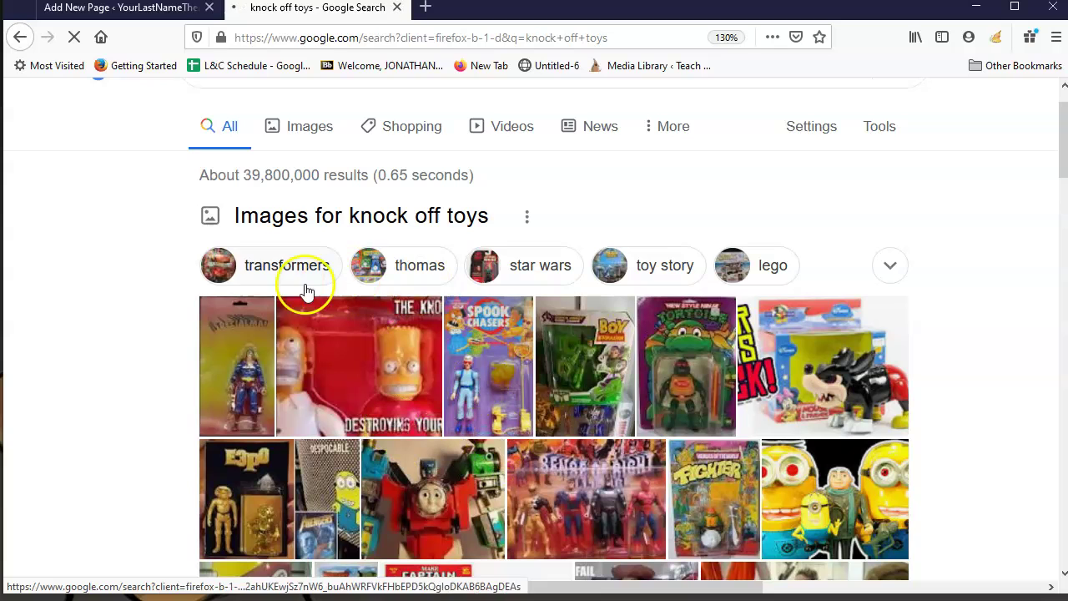
left_click(305, 134)
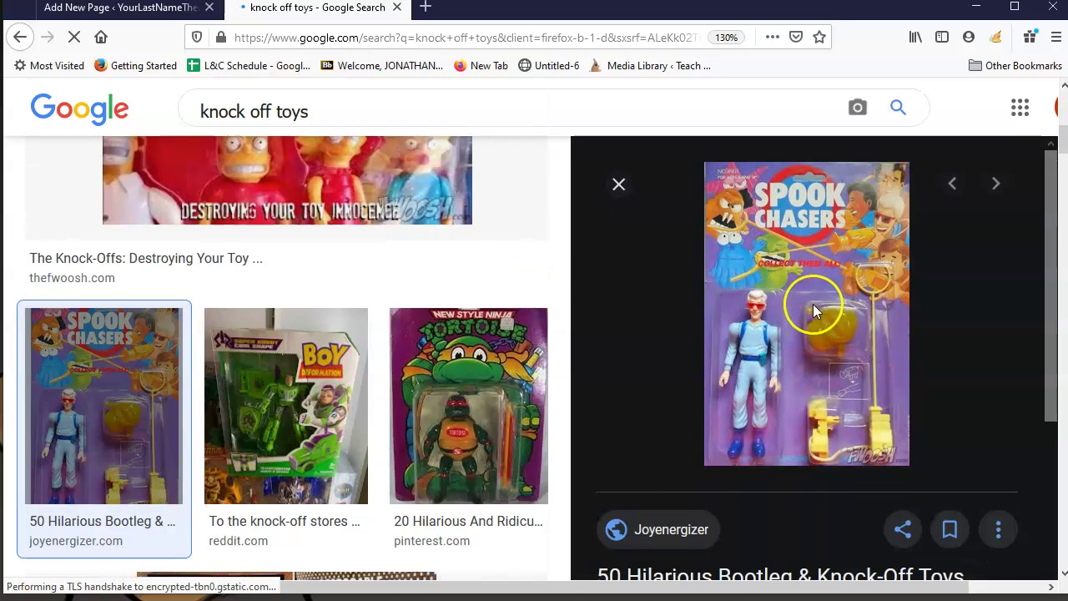
Step: Look at the Spook Chasers picture's image-saving options, browse the other image results, and close the search tab
right_click(822, 307)
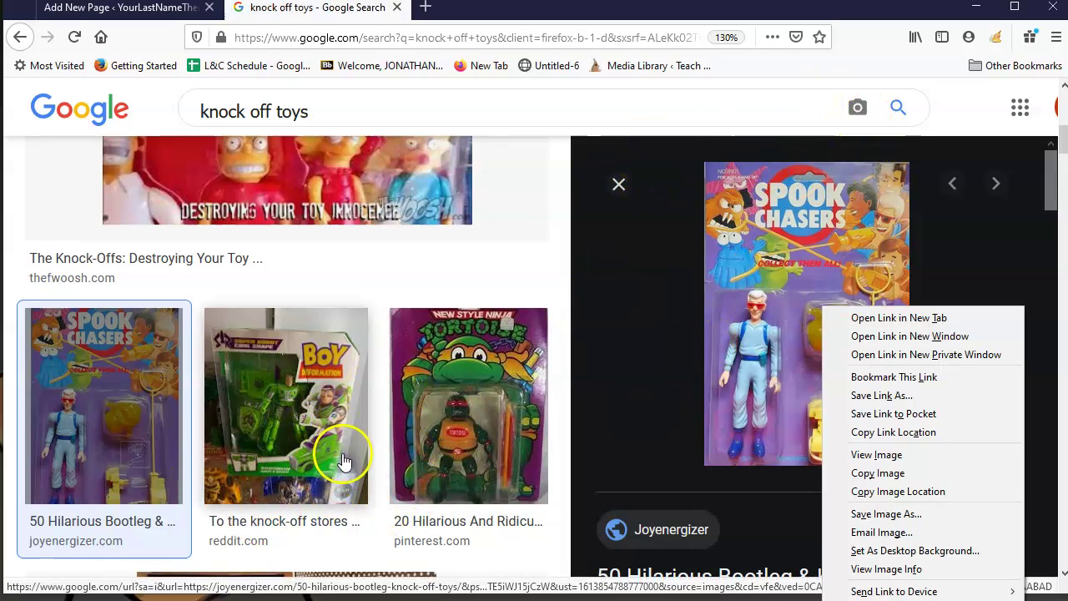
left_click(565, 195)
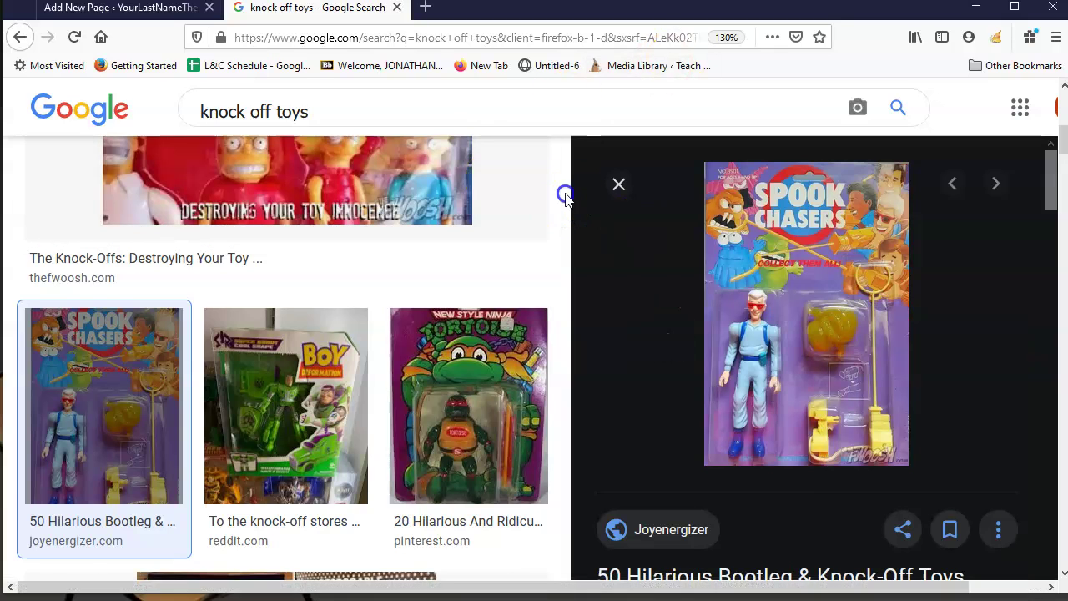
scroll(462, 373, "down", 6)
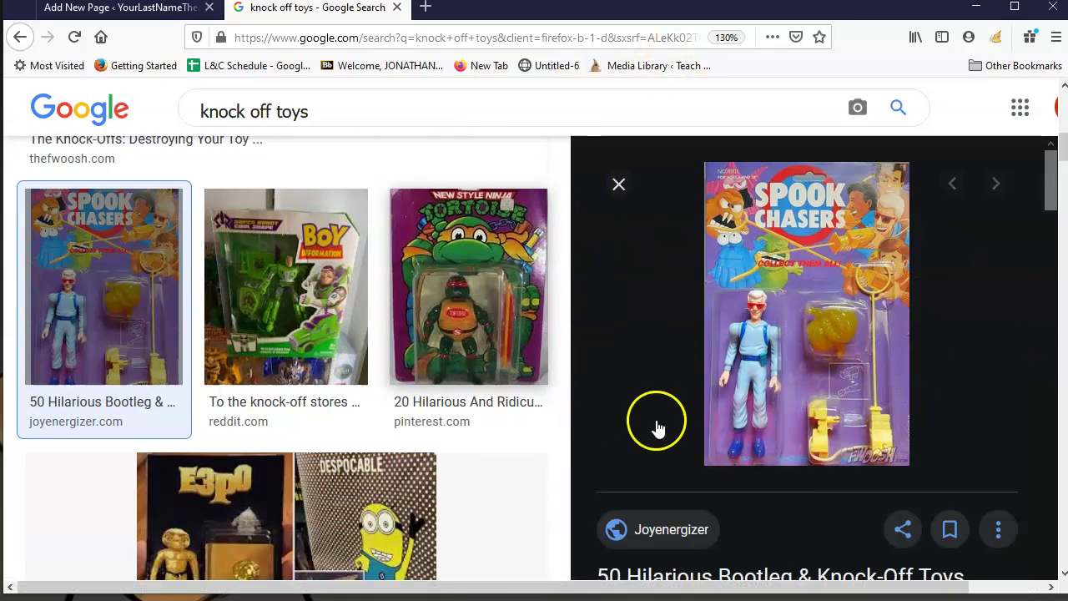
scroll(461, 373, "up", 10)
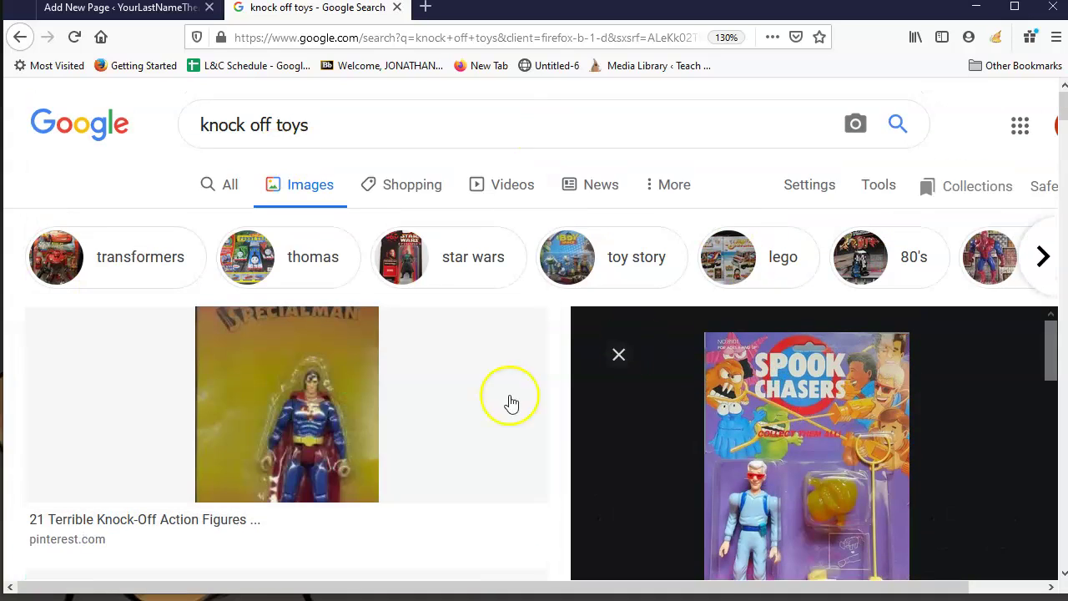
left_click(397, 8)
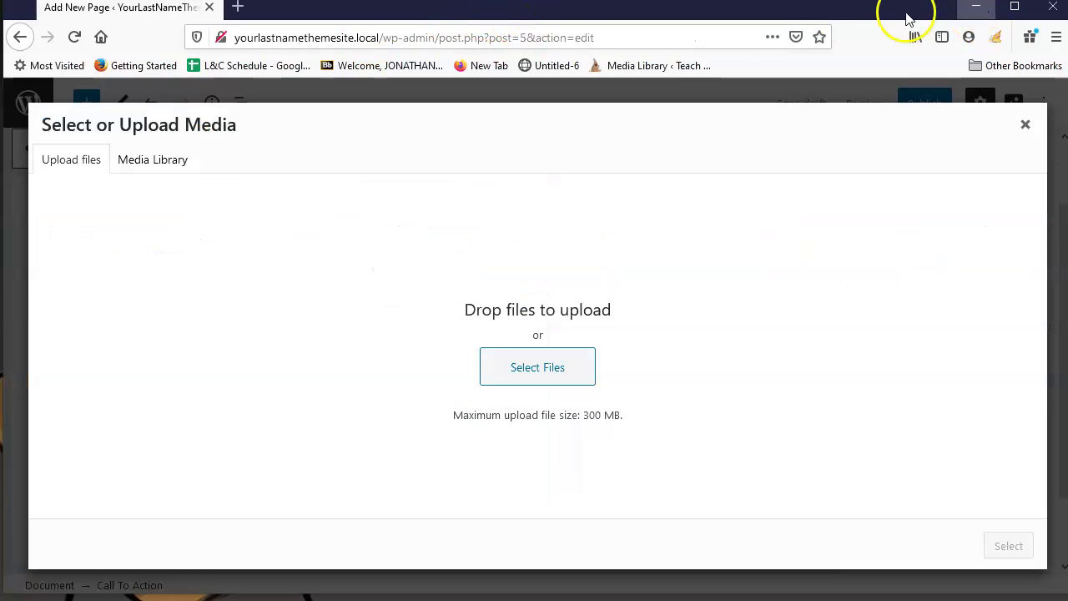
Step: Move the browser aside and open the knockOffToysImages folder on the desktop
left_click_drag(768, 9, 1067, 3)
double_click(238, 170)
left_click(269, 265)
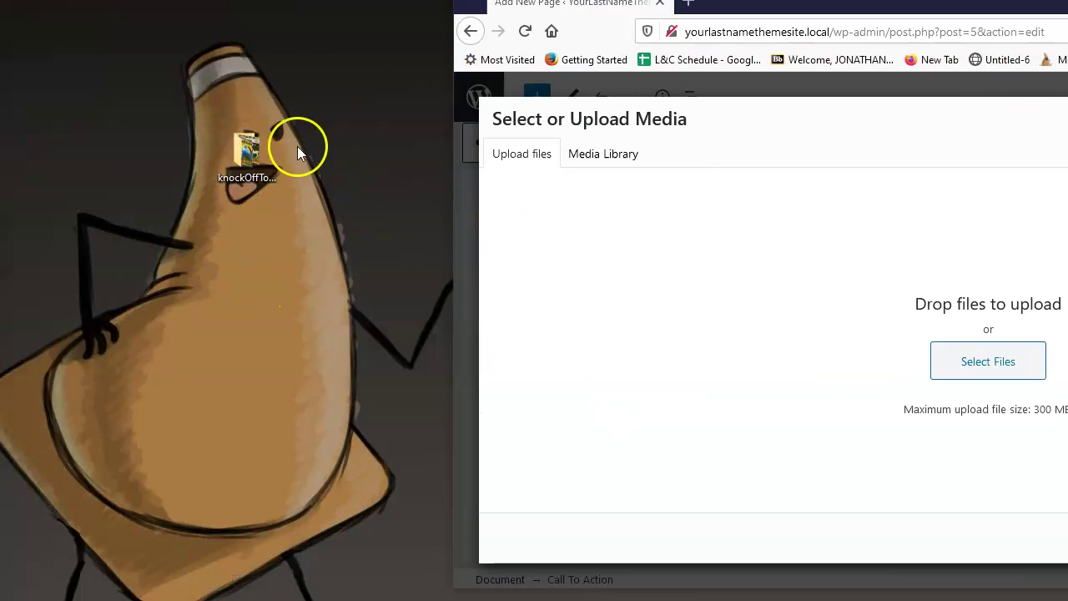
double_click(276, 182)
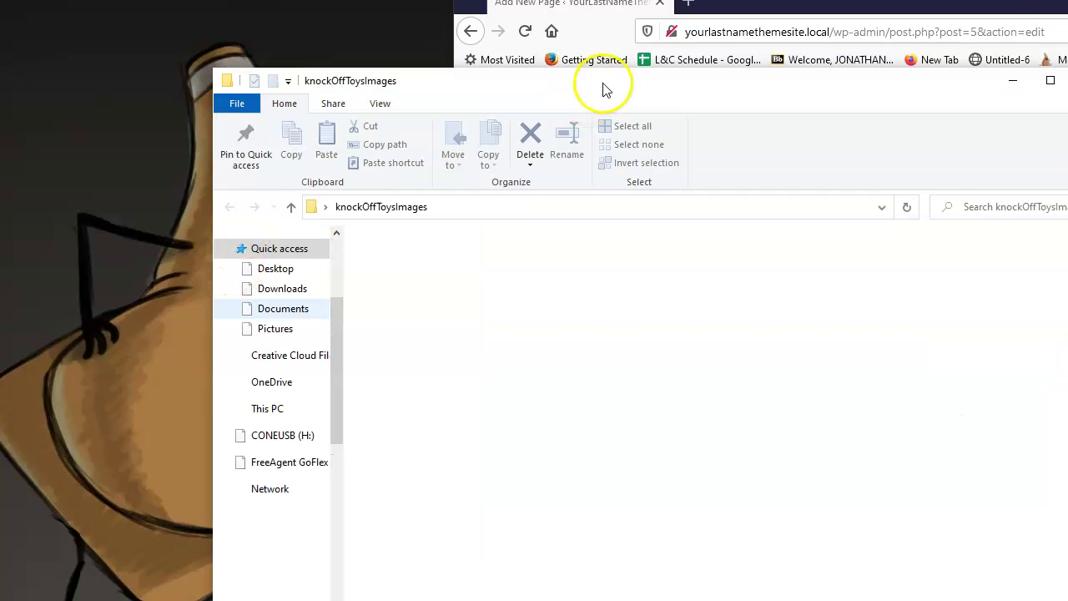
Step: Display the knockOffToysImages files as extra large icons and look through the toy photos for a background image
left_click_drag(601, 88, 449, 0)
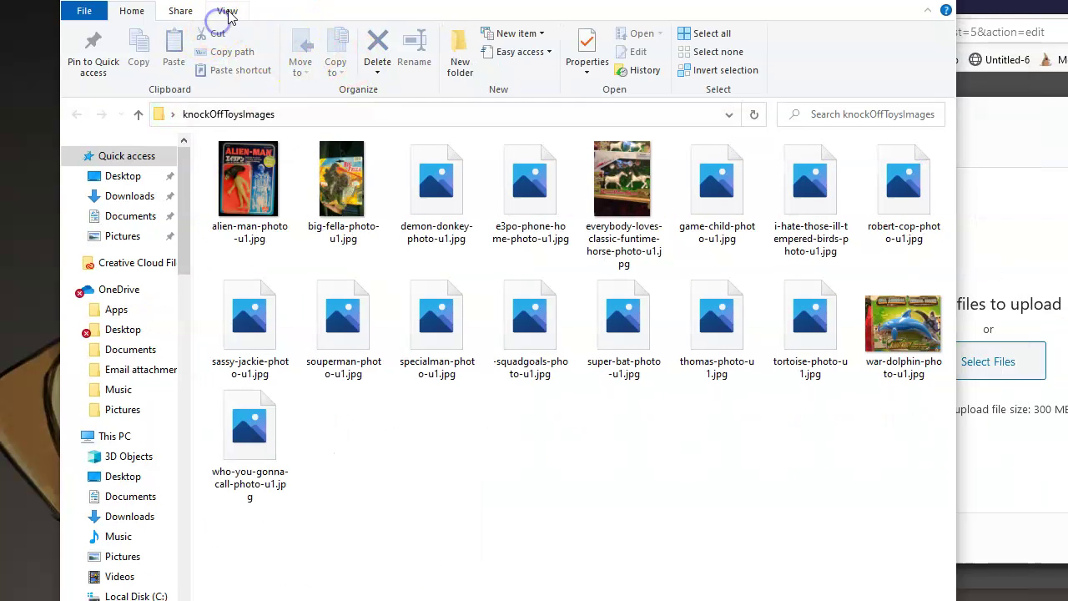
left_click(227, 10)
left_click(255, 34)
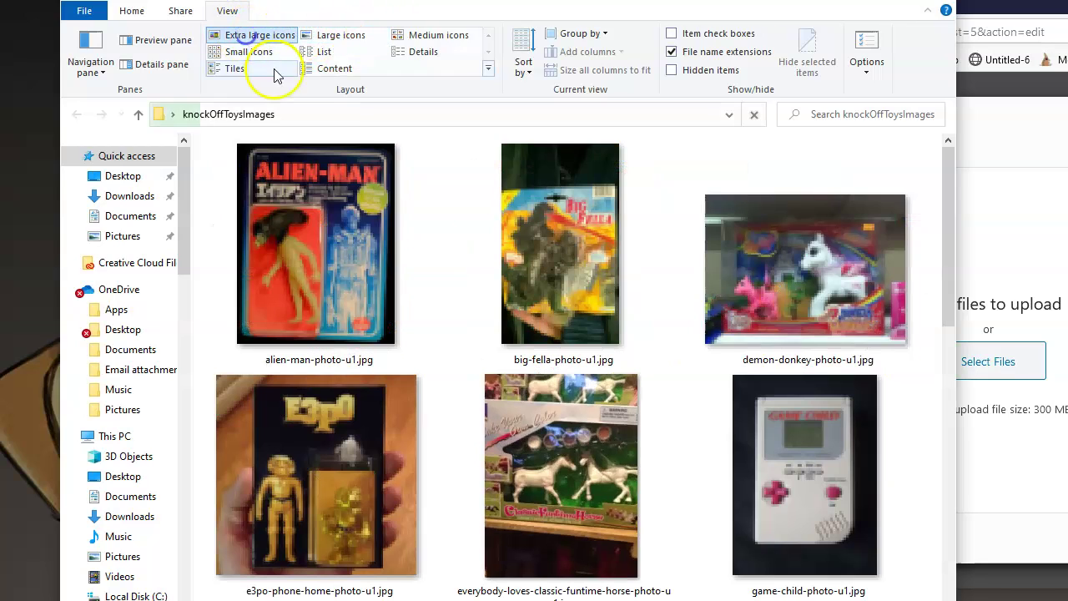
scroll(742, 363, "down", 2)
scroll(758, 370, "down", 5)
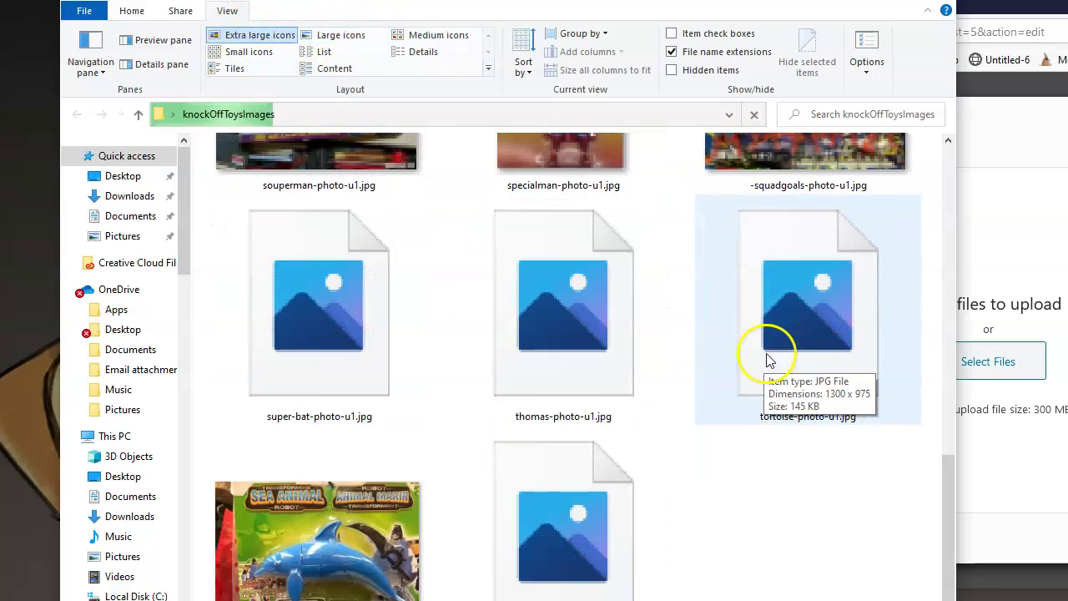
scroll(697, 476, "up", 3)
scroll(697, 467, "up", 3)
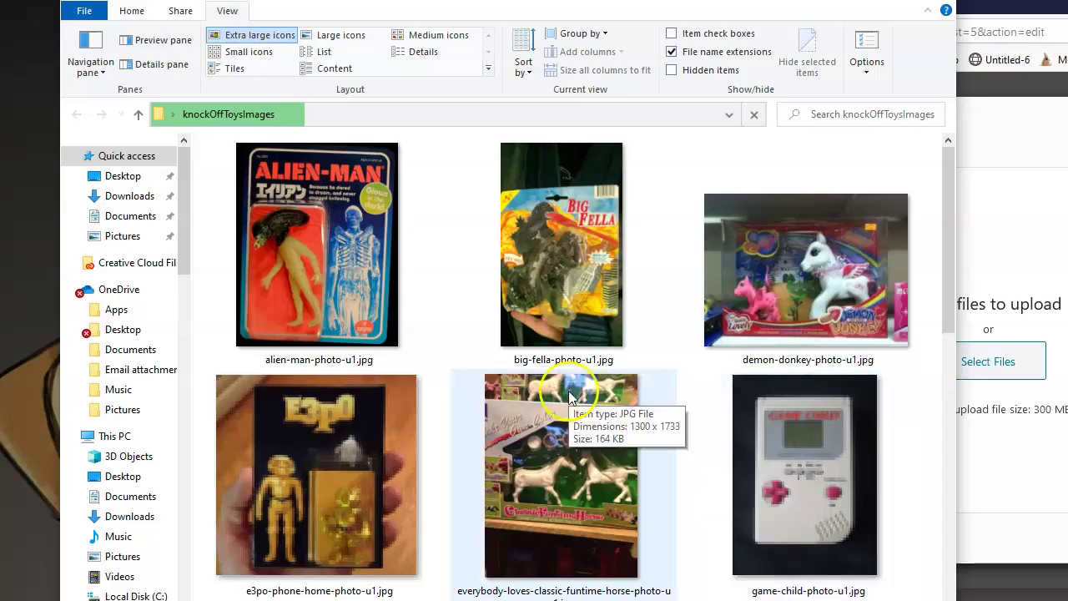
scroll(625, 425, "down", 6)
scroll(551, 425, "up", 6)
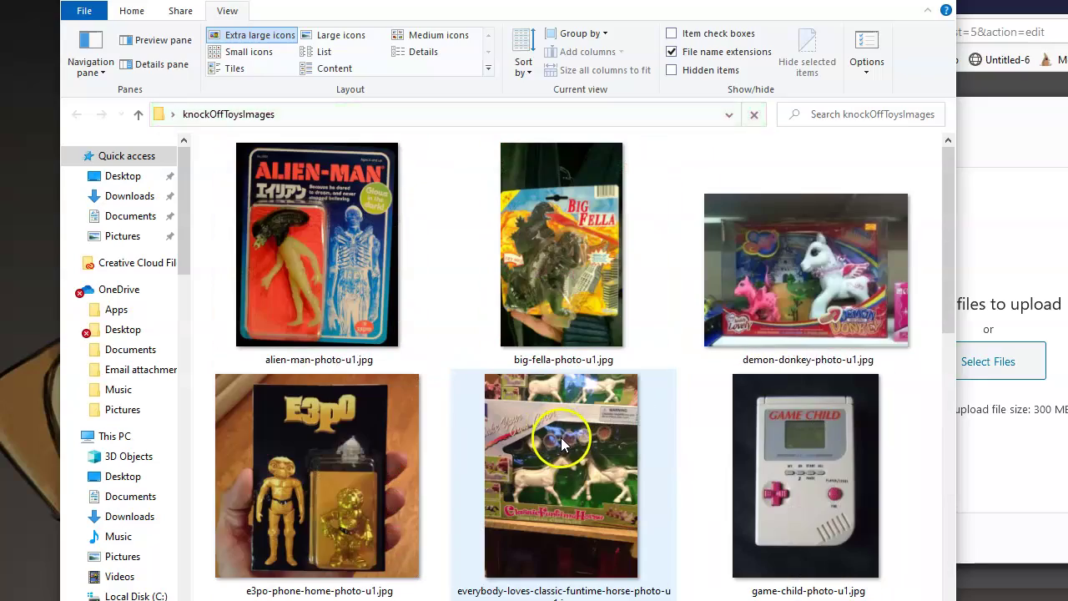
scroll(561, 437, "down", 6)
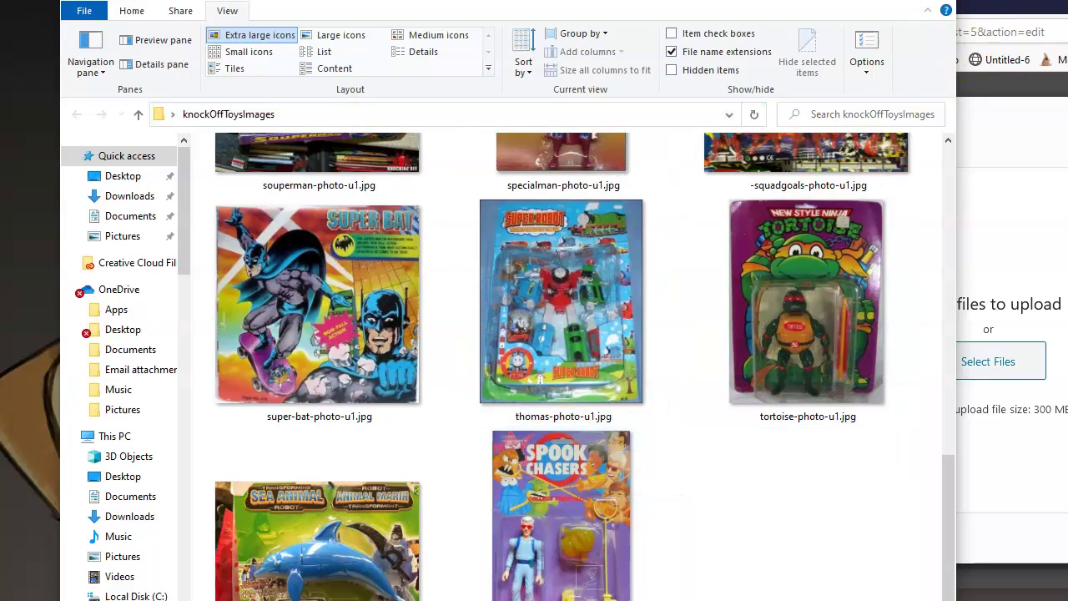
Step: Display the toy photos as large icons and upload war-dolphin-photo-u1.jpg from the folder to the WordPress media library
left_click_drag(695, 2, 507, 60)
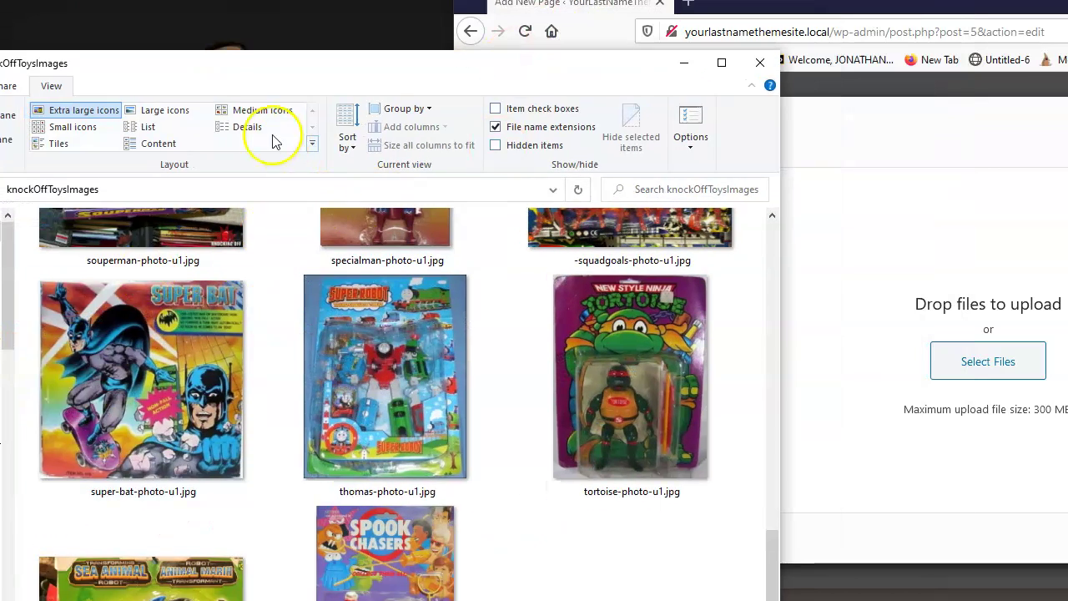
left_click(153, 109)
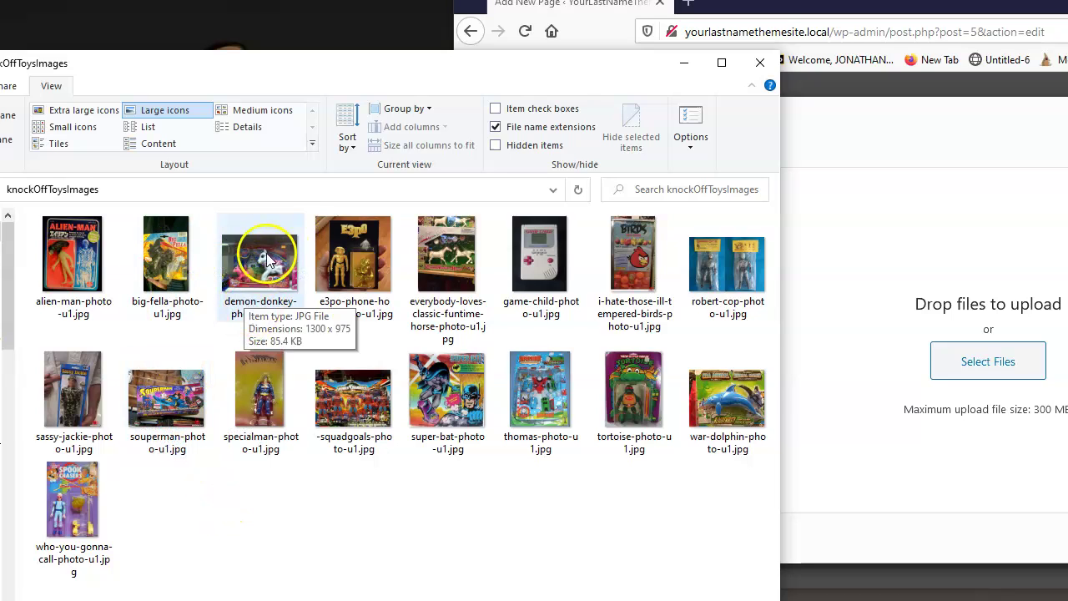
left_click(719, 403)
left_click_drag(946, 327, 956, 356)
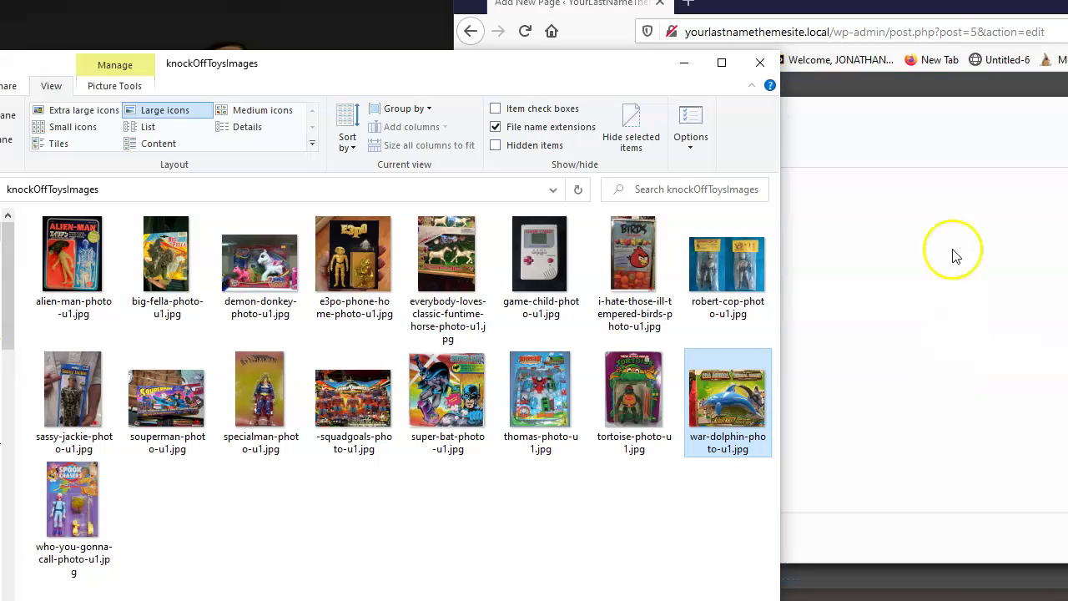
left_click_drag(1067, 5, 703, 19)
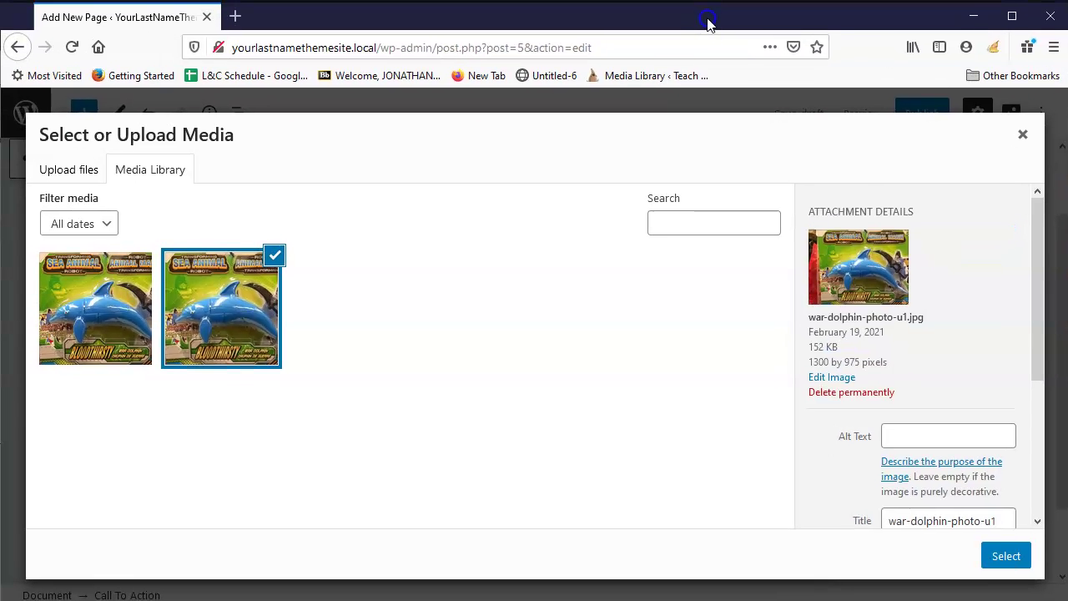
Step: Permanently delete the duplicate war-dolphin-photo-u1.jpg upload from the media library
left_click(113, 297)
left_click(250, 313)
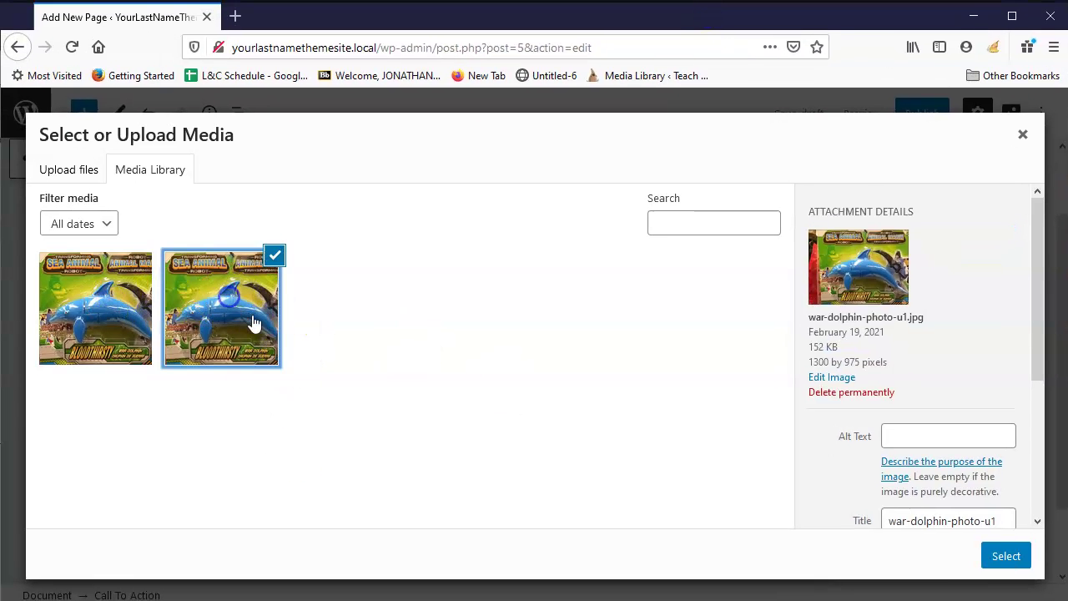
left_click(875, 394)
left_click(563, 312)
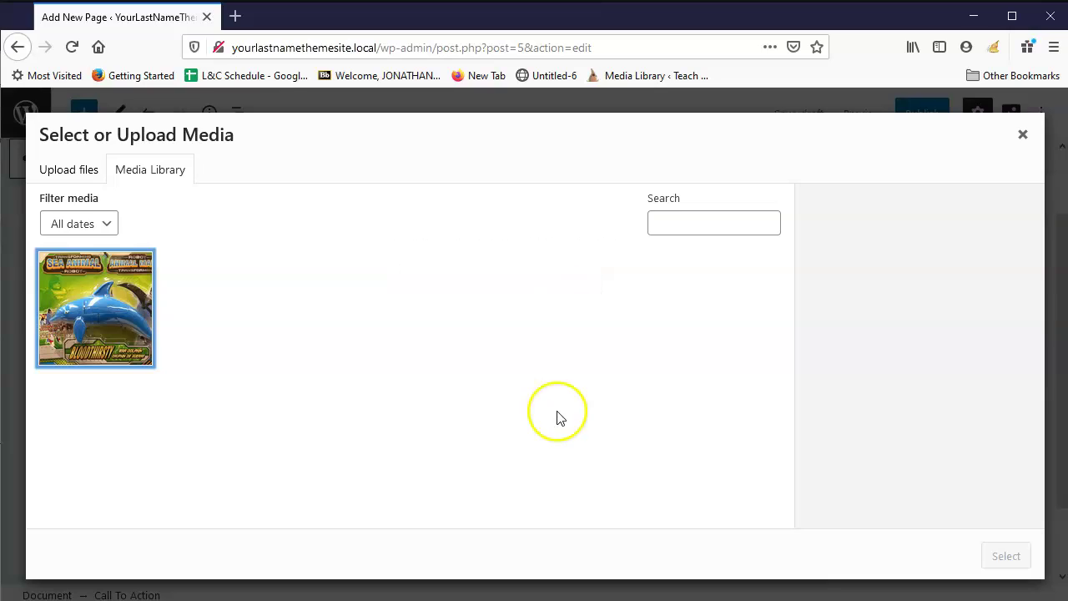
Step: Use war-dolphin-photo-u1.jpg as the Call To Action block's background image and set its opacity to 40
left_click(109, 311)
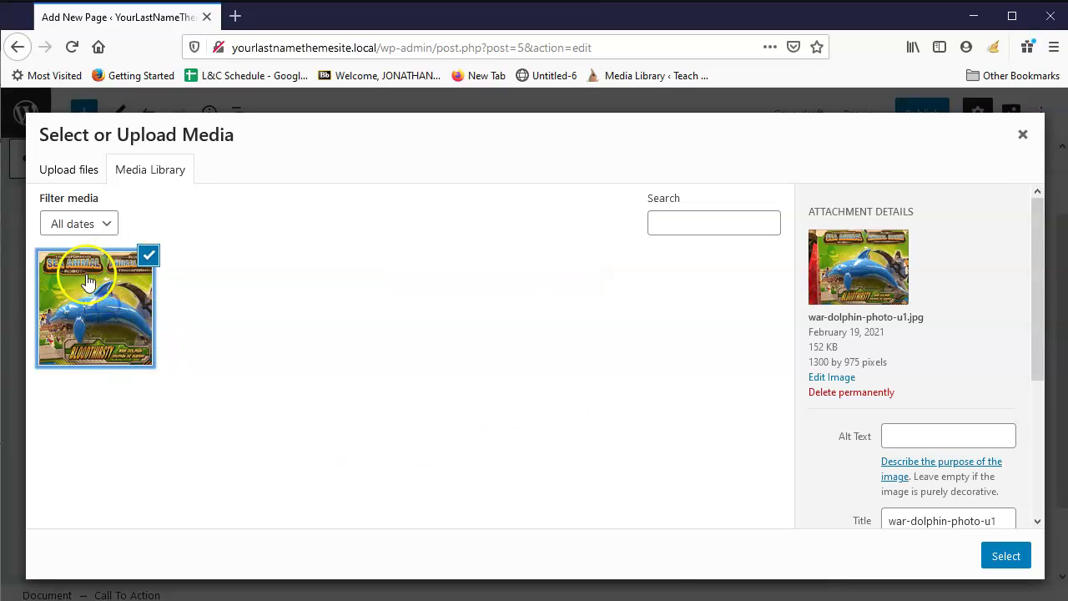
left_click(1005, 555)
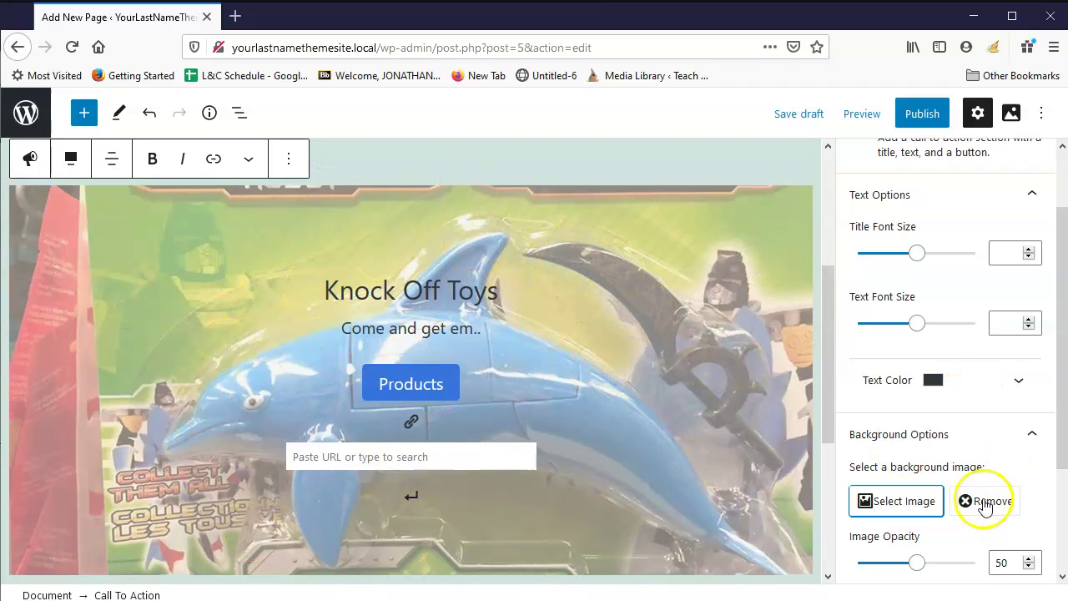
scroll(918, 542, "down", 2)
mouse_move(896, 477)
left_mouse_down()
mouse_move(863, 475)
mouse_move(908, 481)
left_mouse_up()
scroll(596, 405, "up", 3)
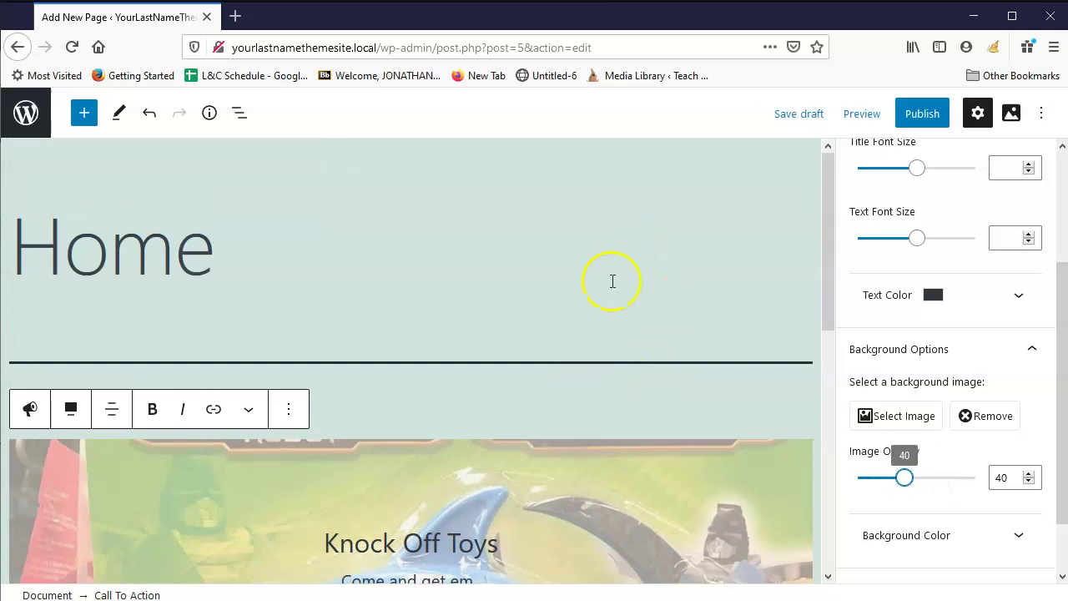
scroll(612, 282, "down", 3)
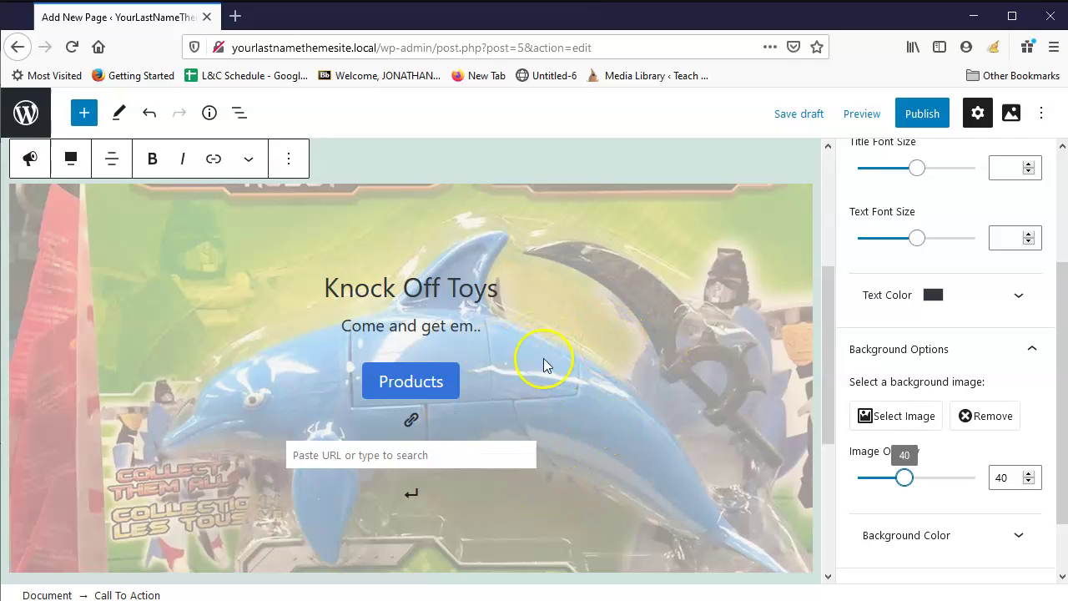
Step: Try a black background overlay, and settle on the dark grey overlay colour with the image opacity at 30
scroll(1001, 472, "down", 1)
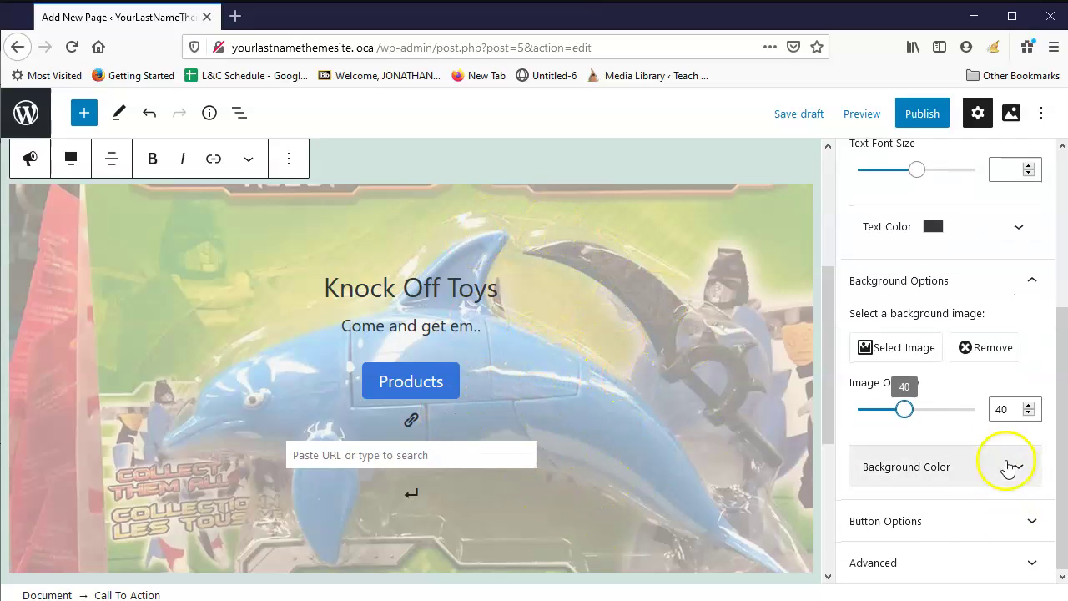
left_click(1007, 465)
left_click(867, 456)
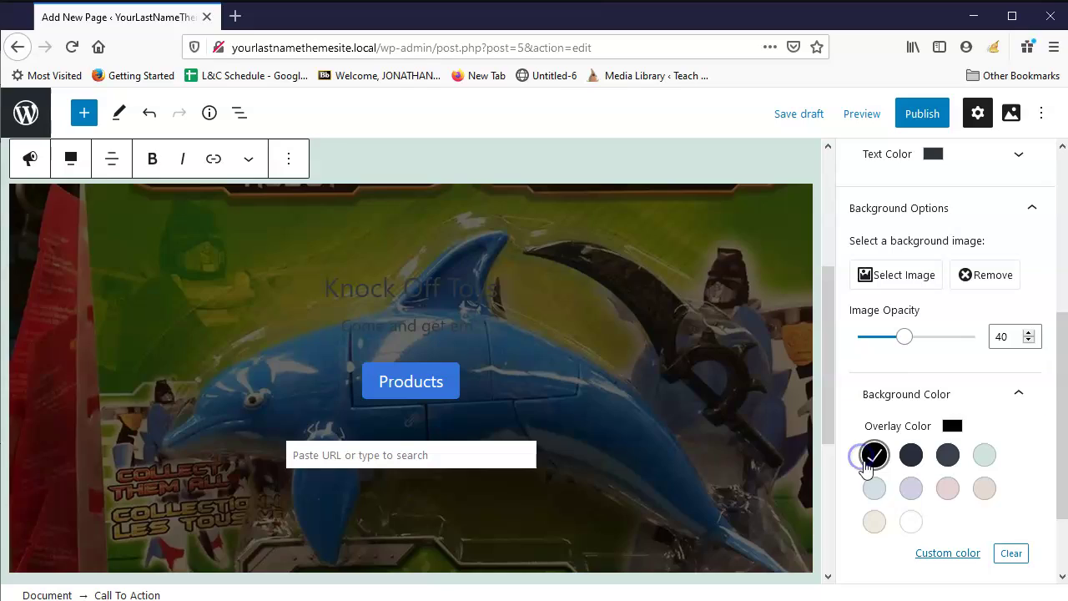
left_click(947, 342)
left_click_drag(943, 342, 907, 343)
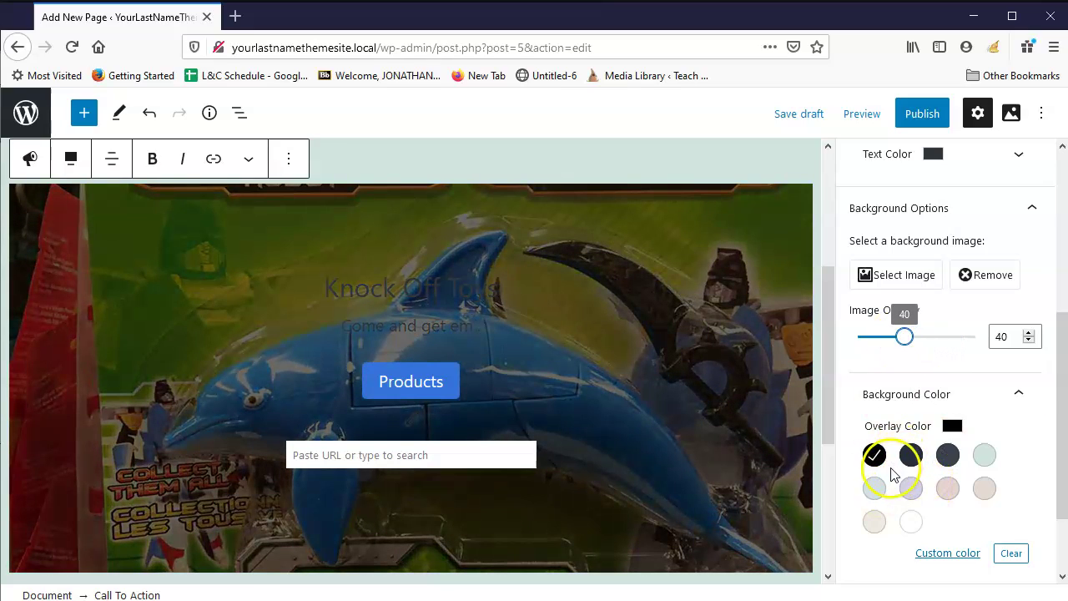
mouse_move(905, 337)
left_mouse_down()
mouse_move(883, 337)
mouse_move(894, 338)
left_mouse_up()
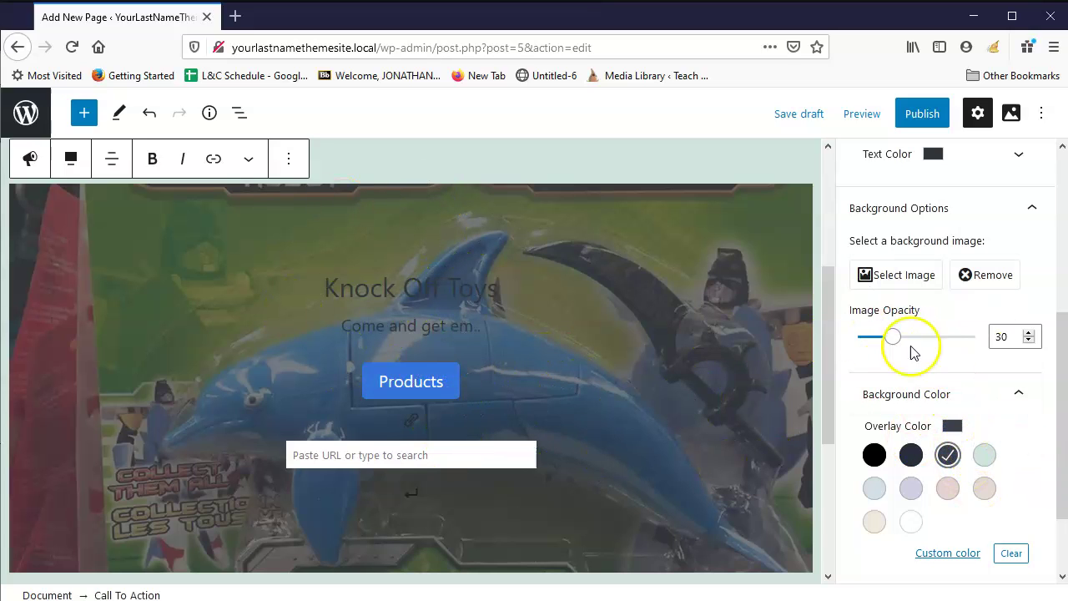
Step: Set the Products button's colour to a custom orange, about #e7a60f, after trying light beige palette colours
scroll(952, 384, "down", 2)
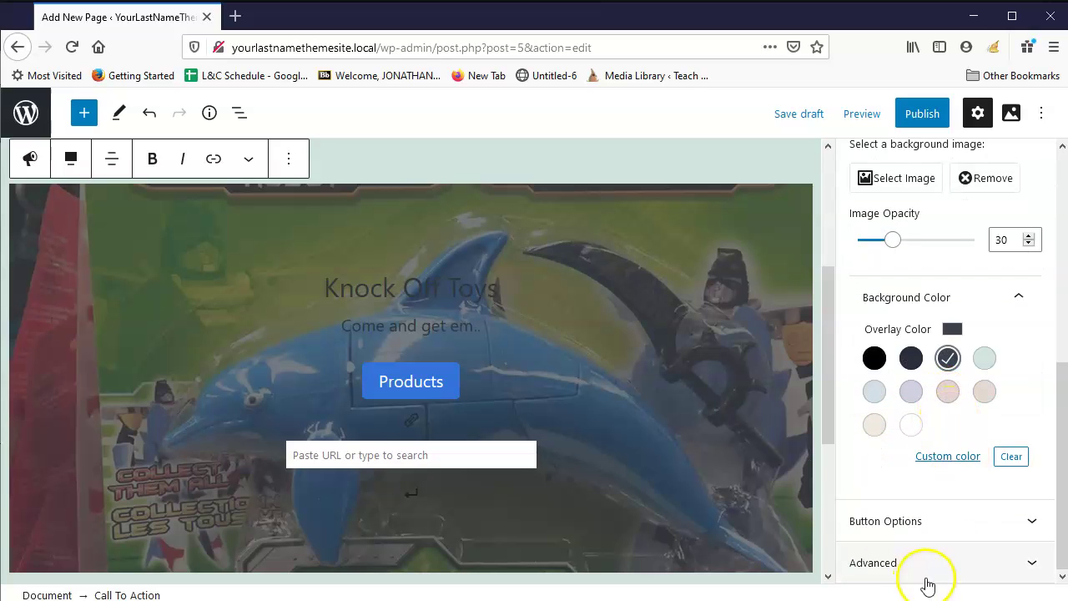
left_click(1001, 523)
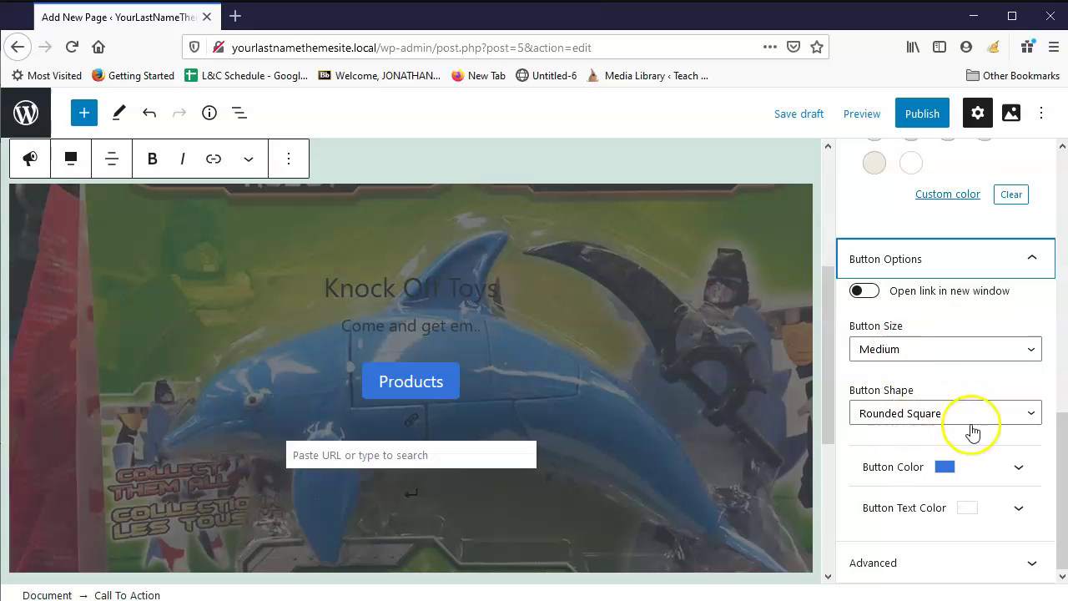
left_click(941, 469)
left_click(985, 488)
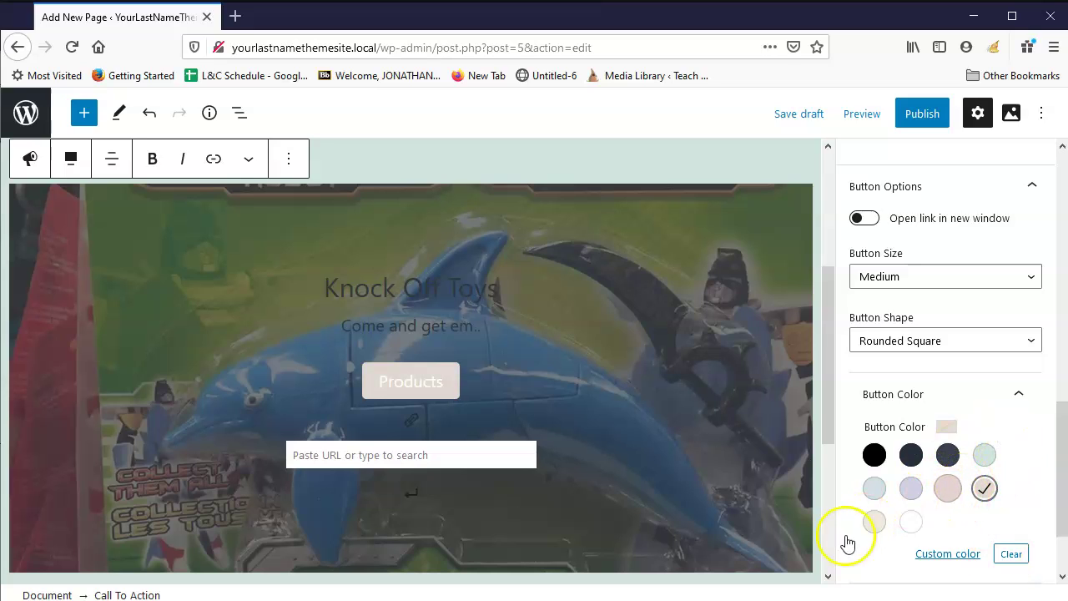
left_click(881, 524)
left_click(954, 554)
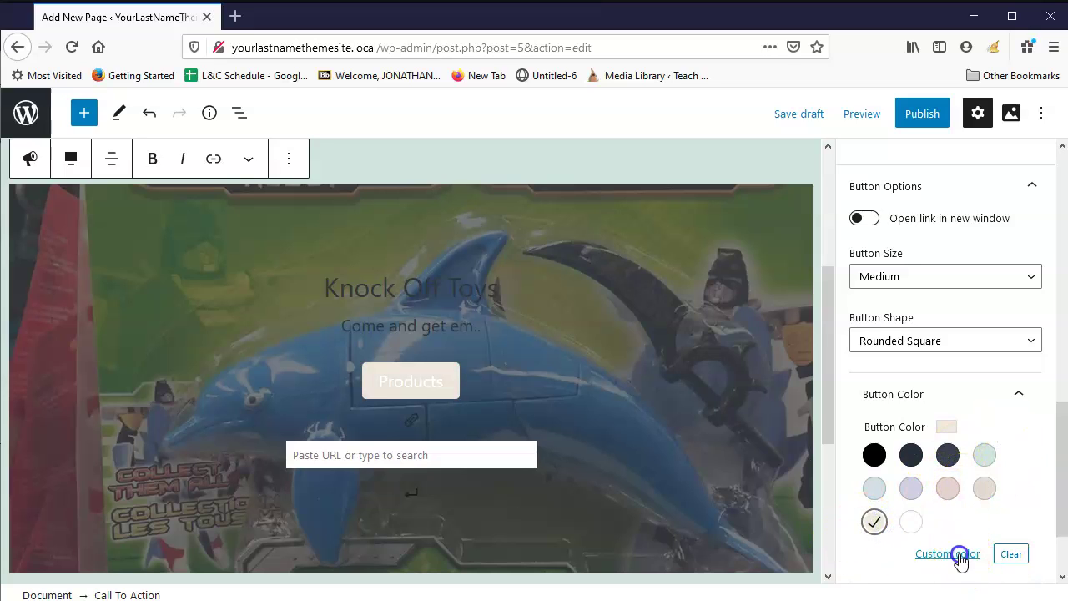
left_click(881, 447)
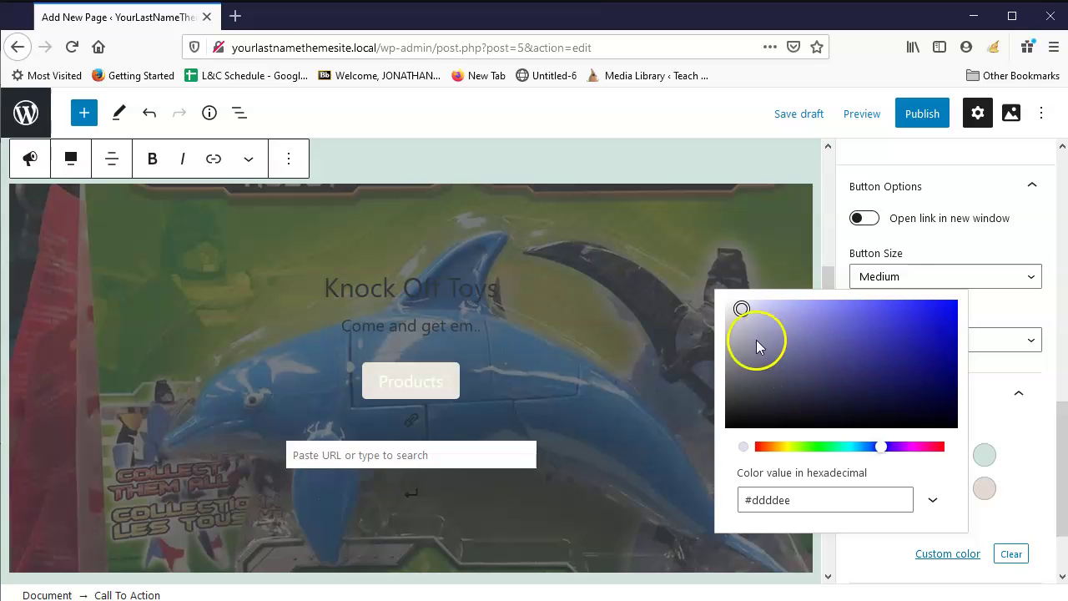
left_click(776, 449)
left_click_drag(810, 339, 937, 317)
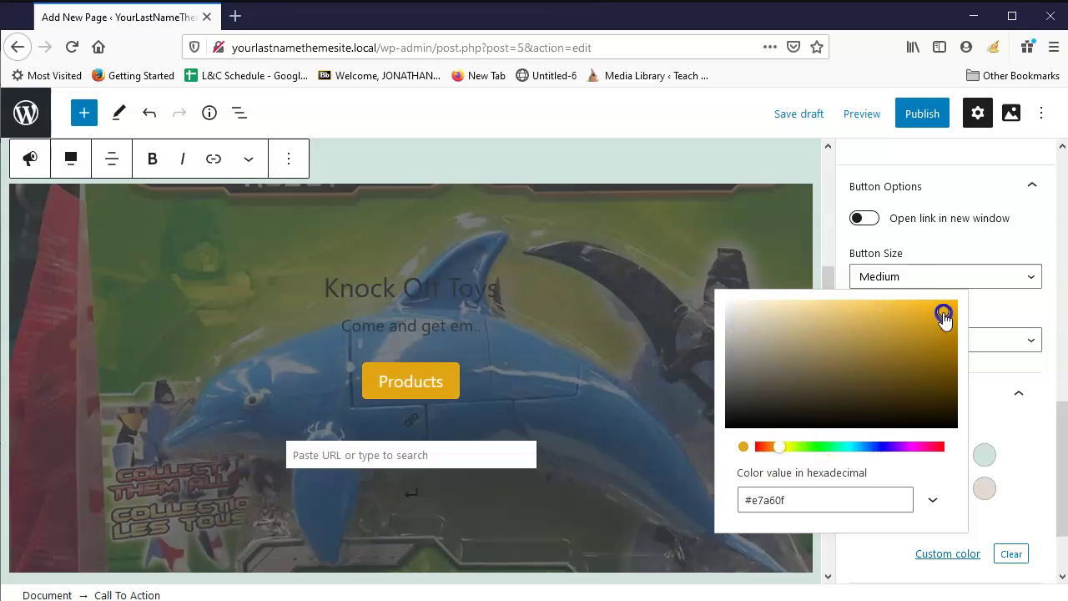
left_click(1018, 251)
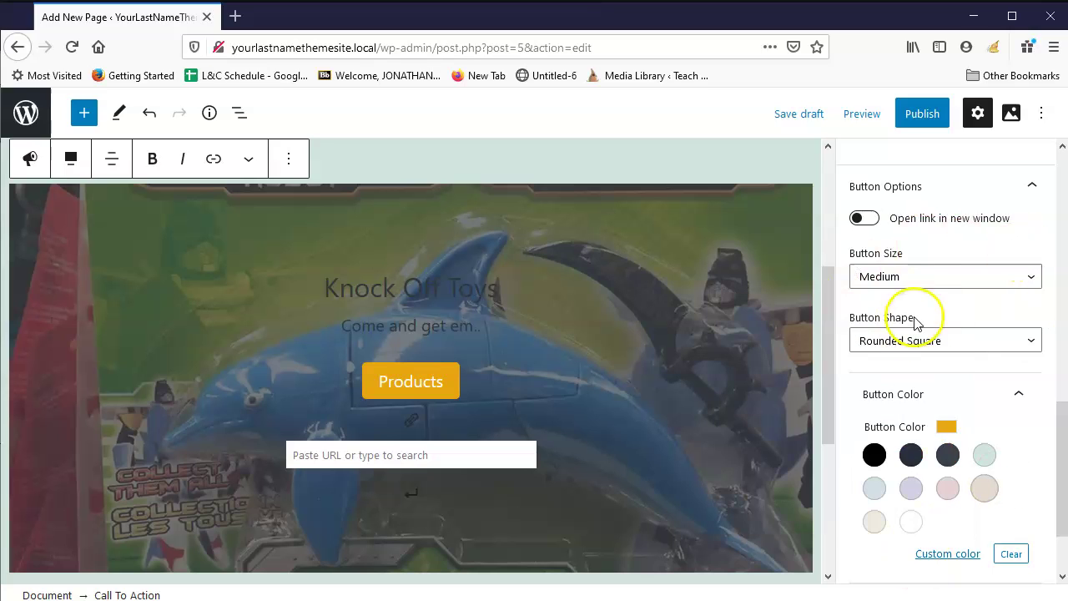
Step: Review the Call To Action block's text, background, button and advanced settings, including the additional CSS class option
scroll(992, 551, "down", 2)
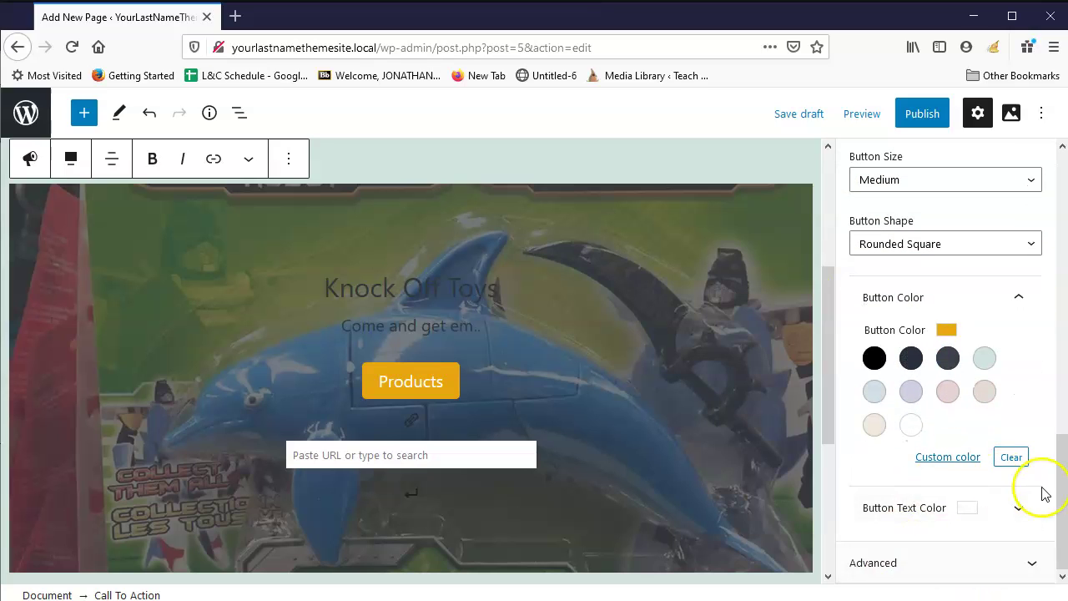
left_click(1022, 572)
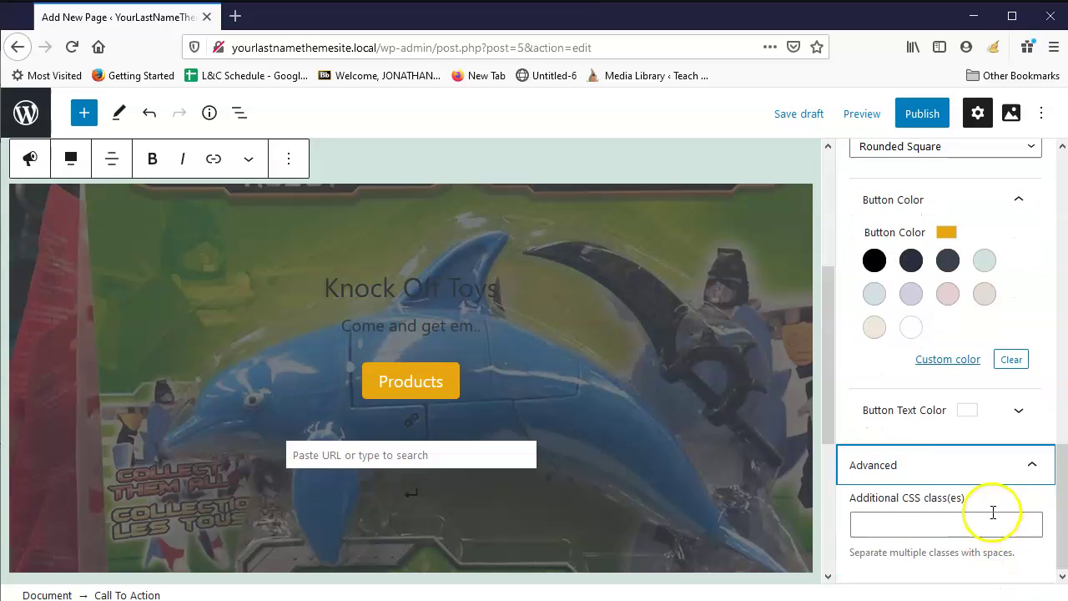
scroll(1001, 501, "up", 7)
scroll(1013, 489, "down", 2)
scroll(997, 510, "up", 2)
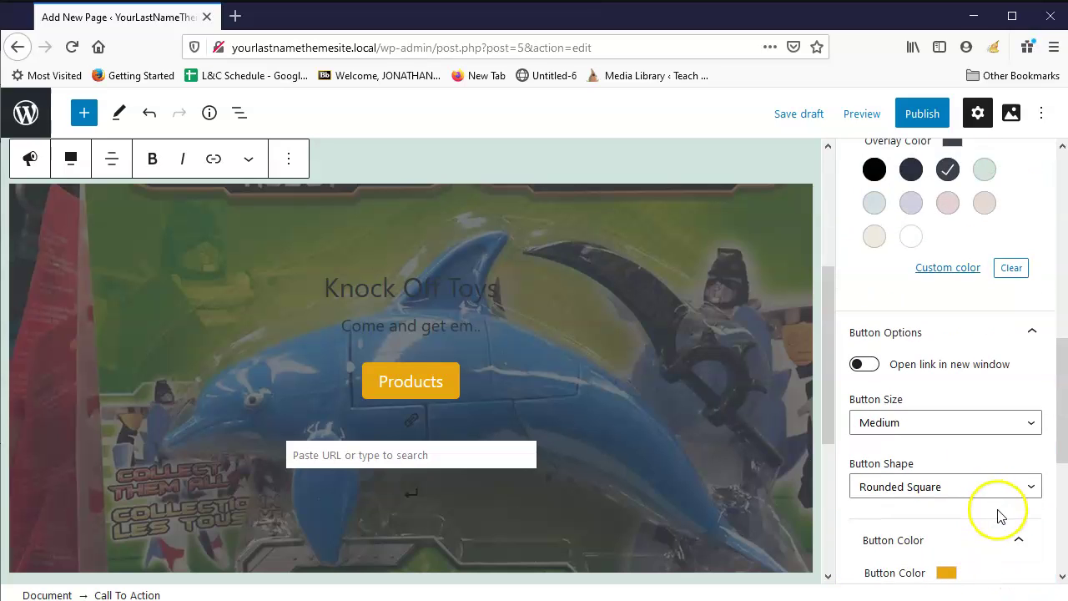
scroll(1000, 515, "up", 8)
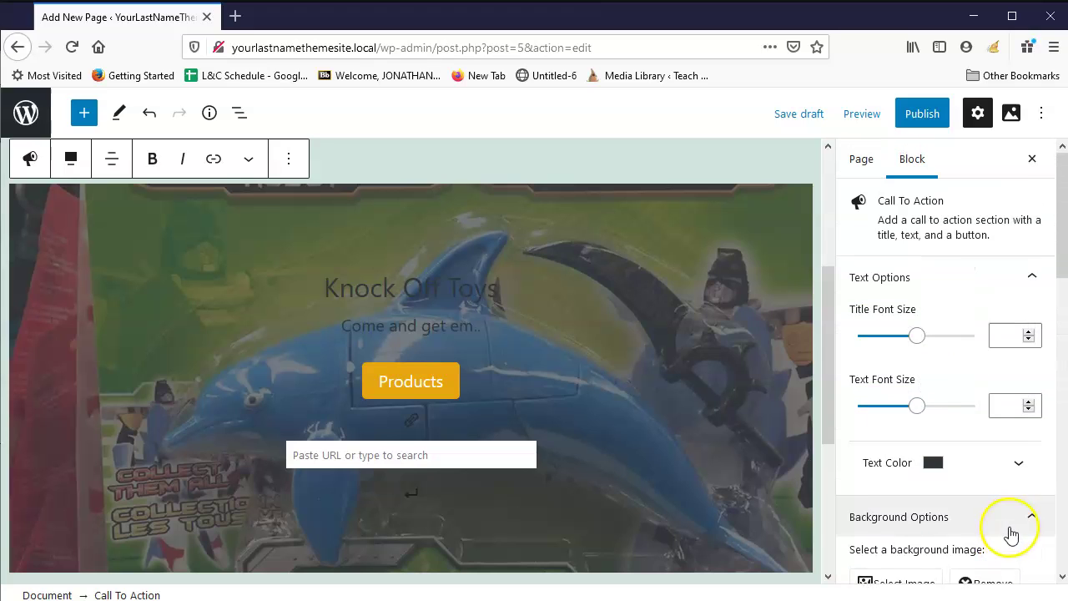
left_click(436, 377)
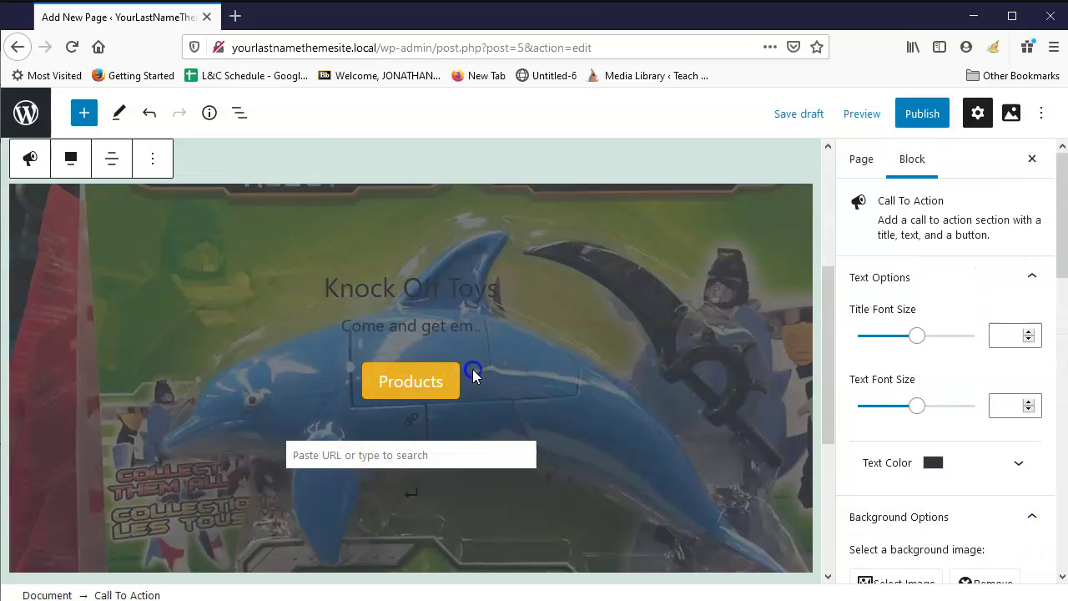
scroll(958, 393, "down", 4)
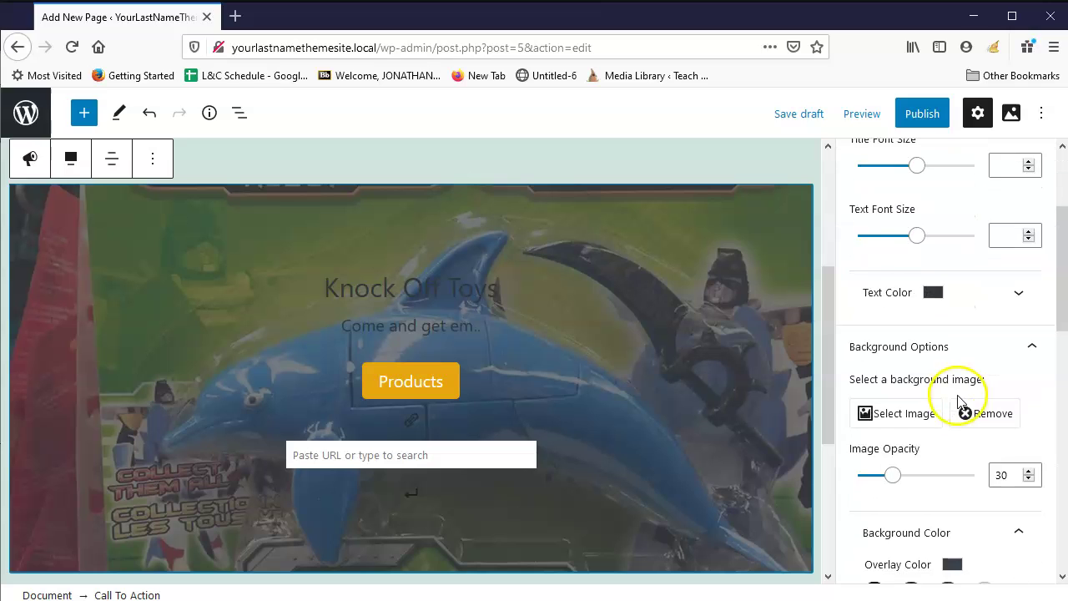
scroll(958, 400, "down", 4)
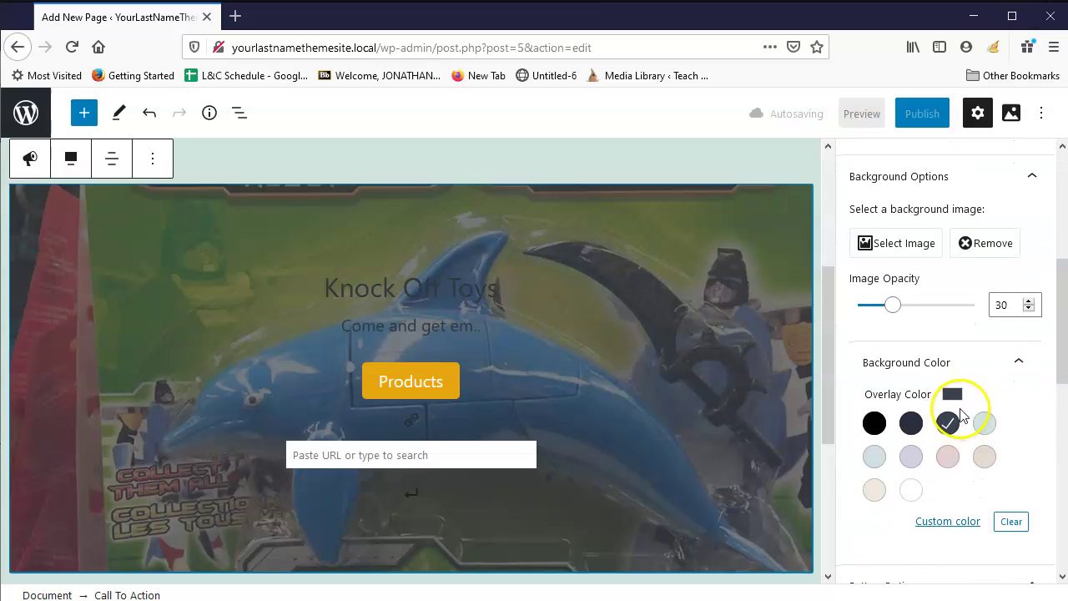
scroll(955, 408, "down", 4)
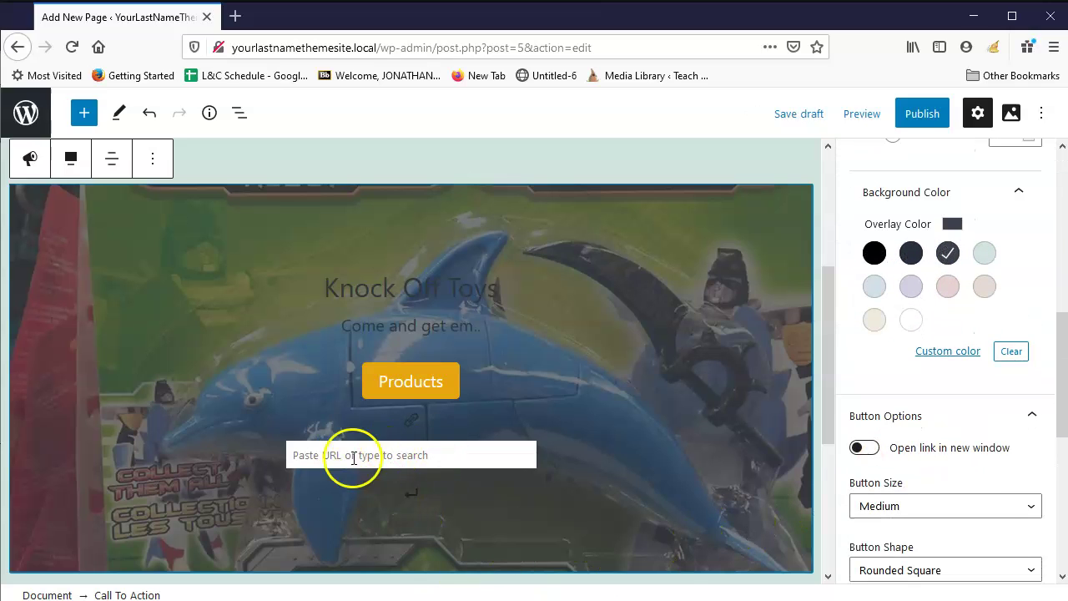
scroll(1001, 500, "down", 6)
scroll(993, 500, "up", 14)
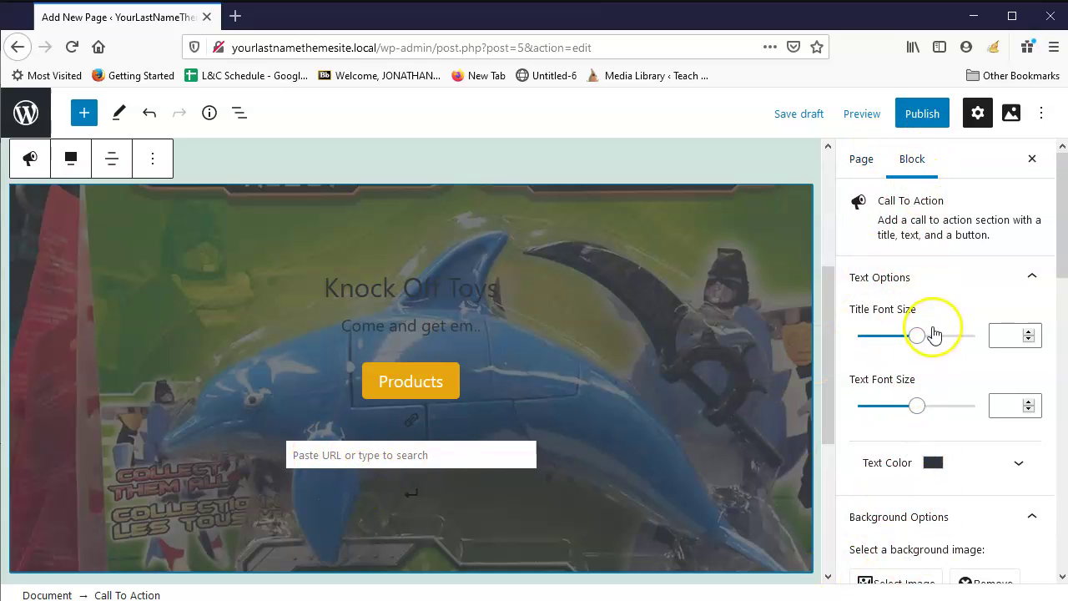
scroll(926, 351, "down", 10)
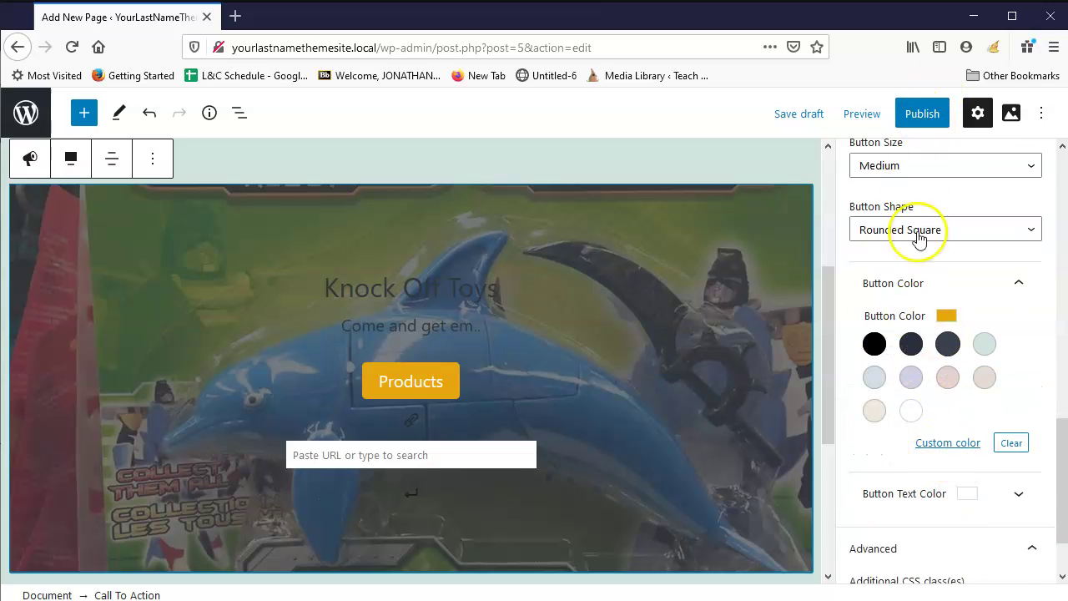
Step: Hide the block settings sidebar so the Call To Action block fills the editor's full width
left_click(1040, 112)
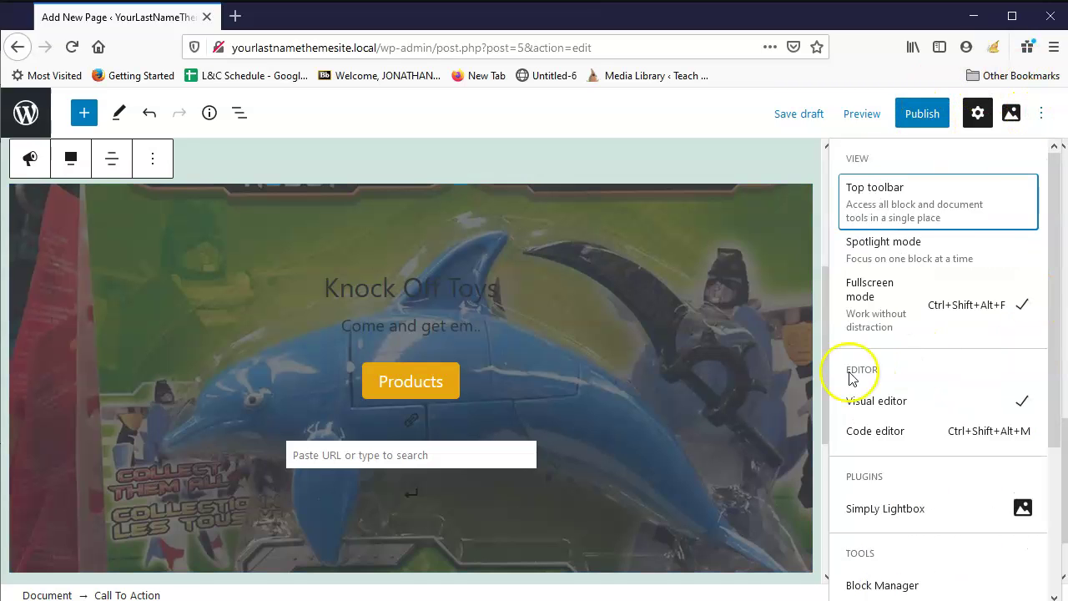
left_click(1038, 119)
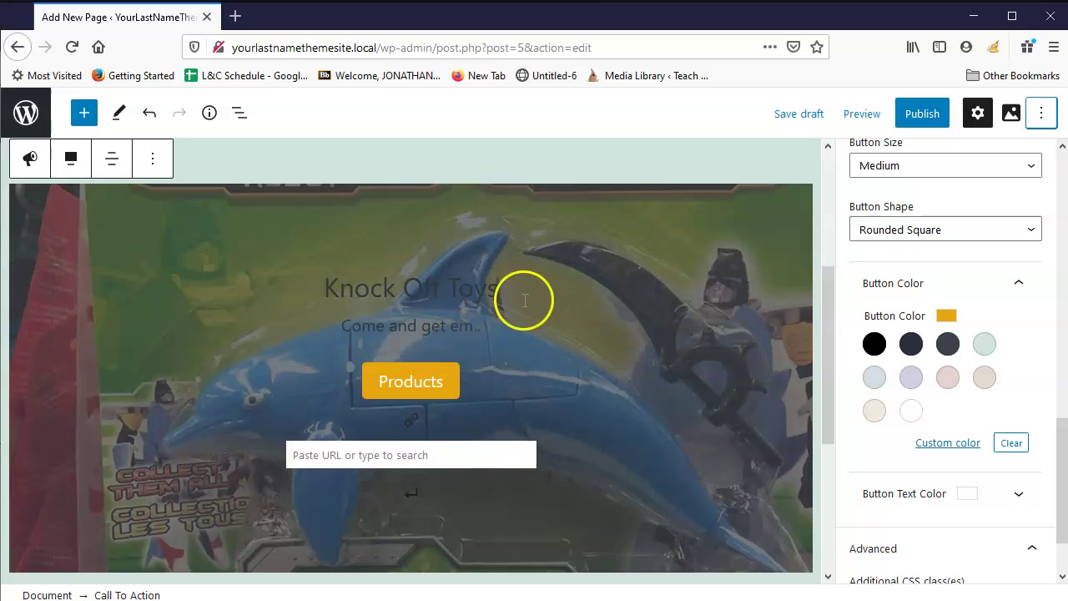
left_click(147, 164)
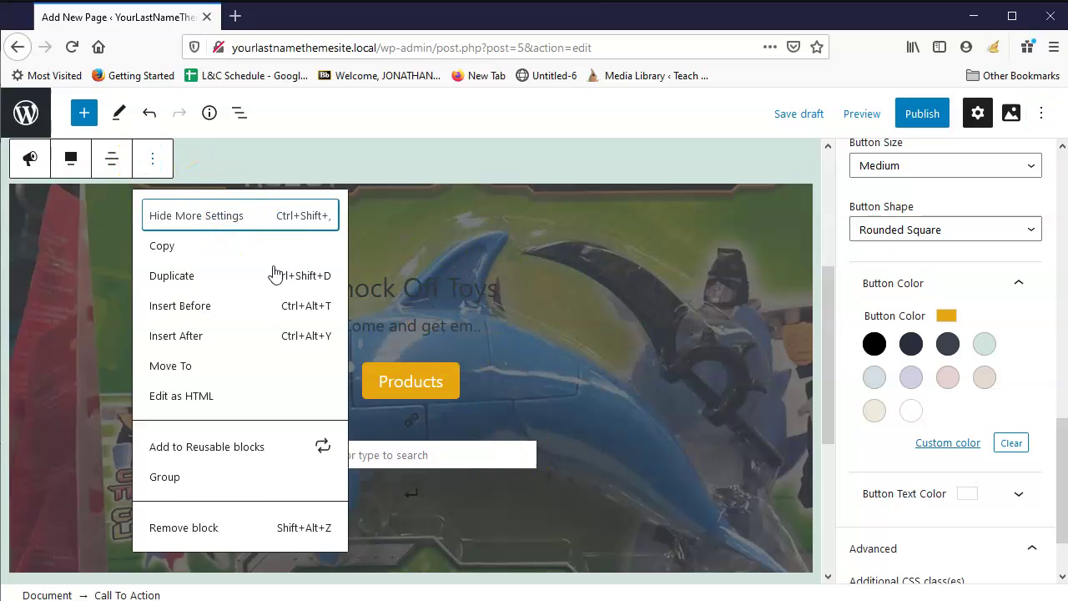
left_click(229, 215)
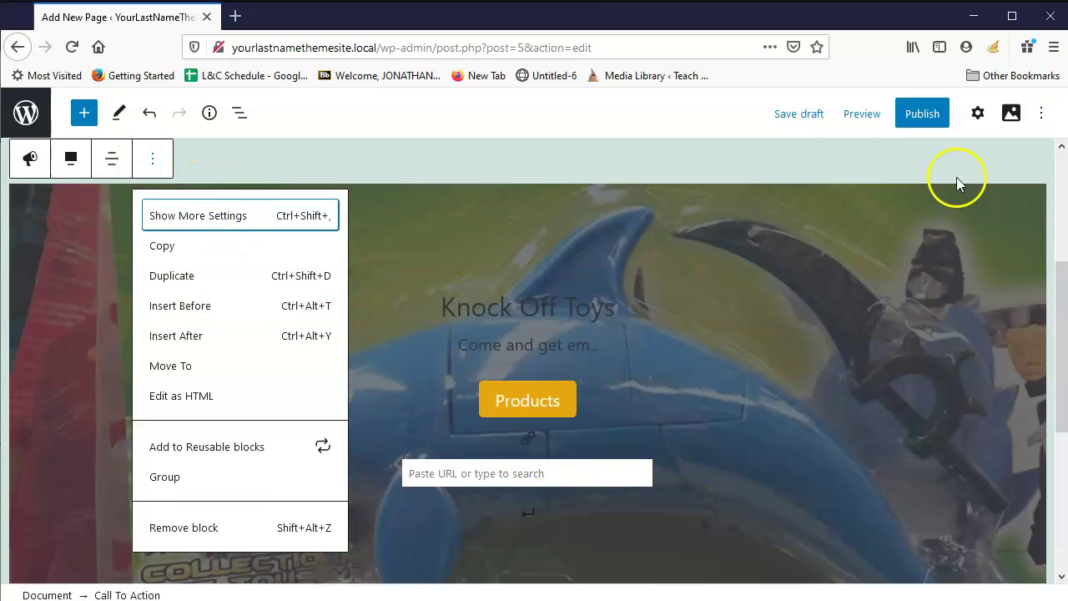
left_click(979, 121)
left_click(978, 117)
left_click(1042, 117)
left_click(1043, 119)
left_click(978, 113)
left_click(978, 113)
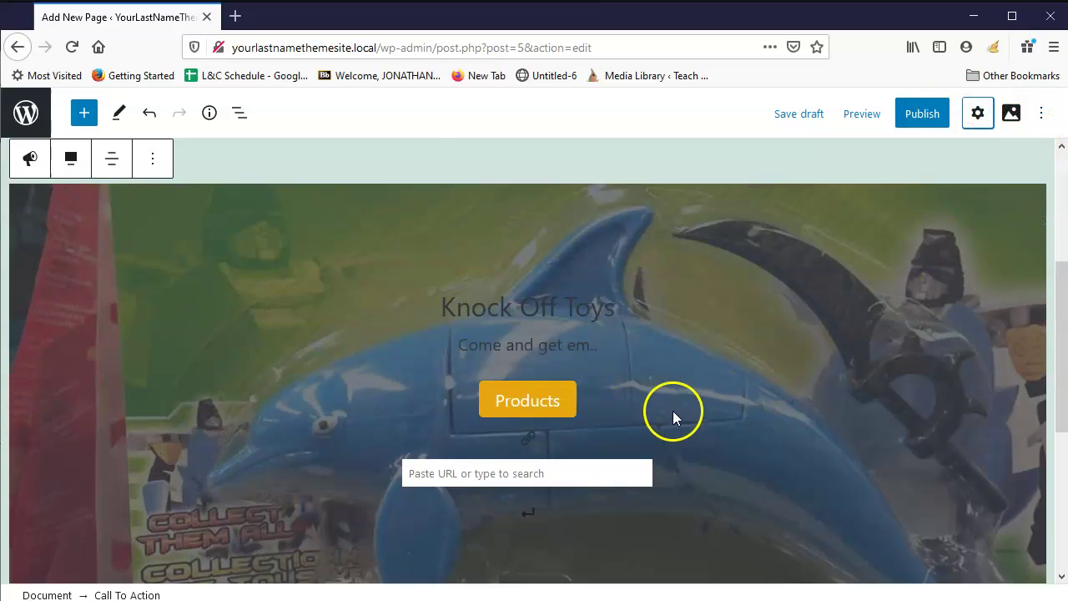
Step: Look over the full-width Call To Action block and the empty page area beneath it
scroll(413, 426, "down", 3)
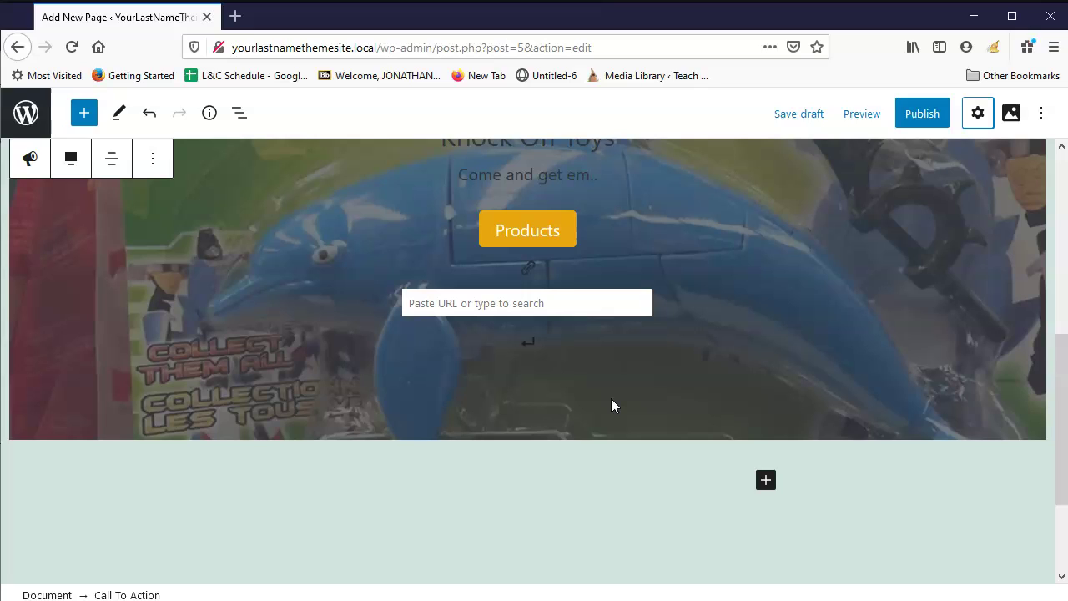
scroll(552, 253, "up", 2)
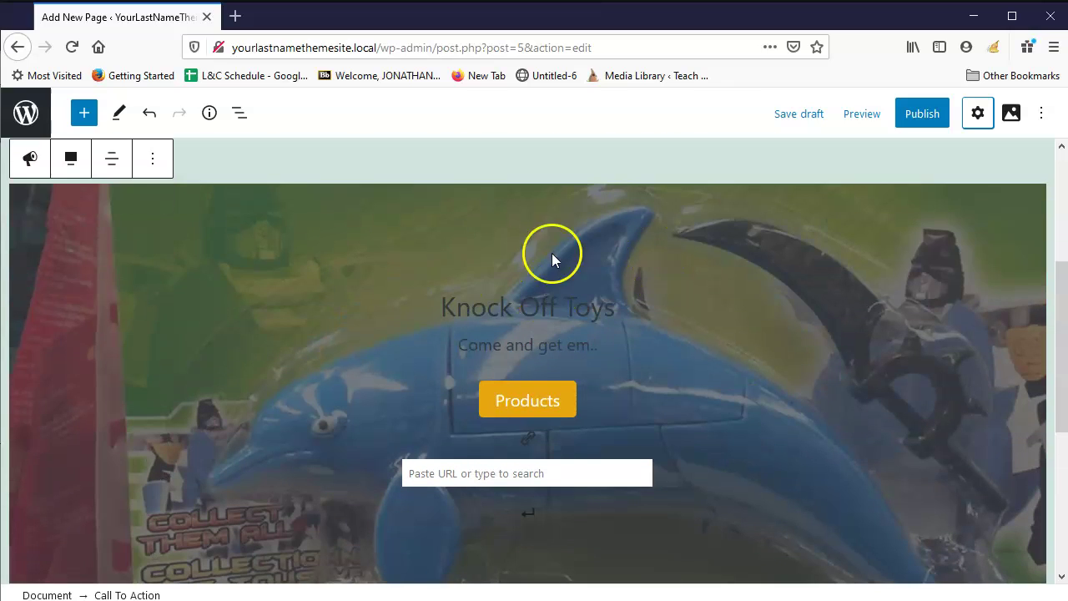
scroll(579, 348, "down", 3)
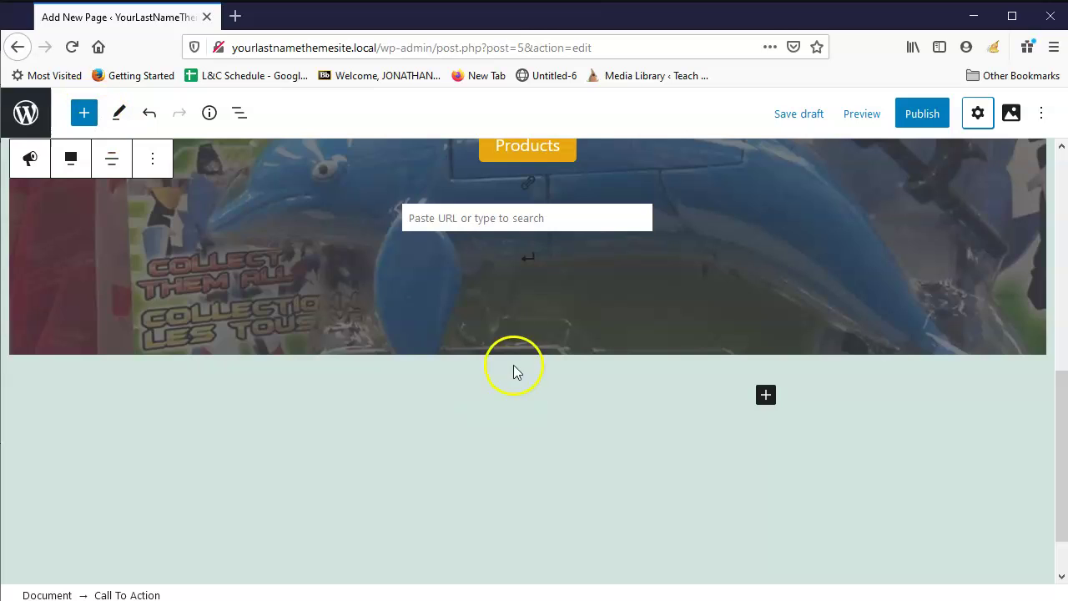
scroll(512, 374, "up", 3)
scroll(596, 417, "down", 4)
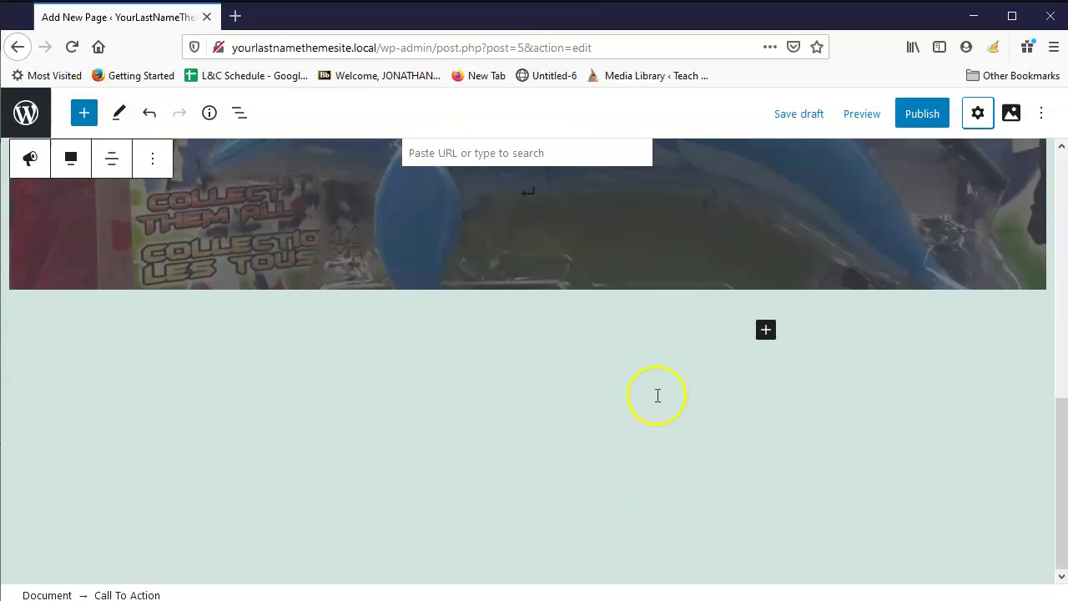
scroll(322, 179, "up", 7)
scroll(439, 370, "down", 2)
Step: Insert a Columns block beneath the Call To Action block, using the three-column 33 / 33 / 33 variation
left_click(84, 113)
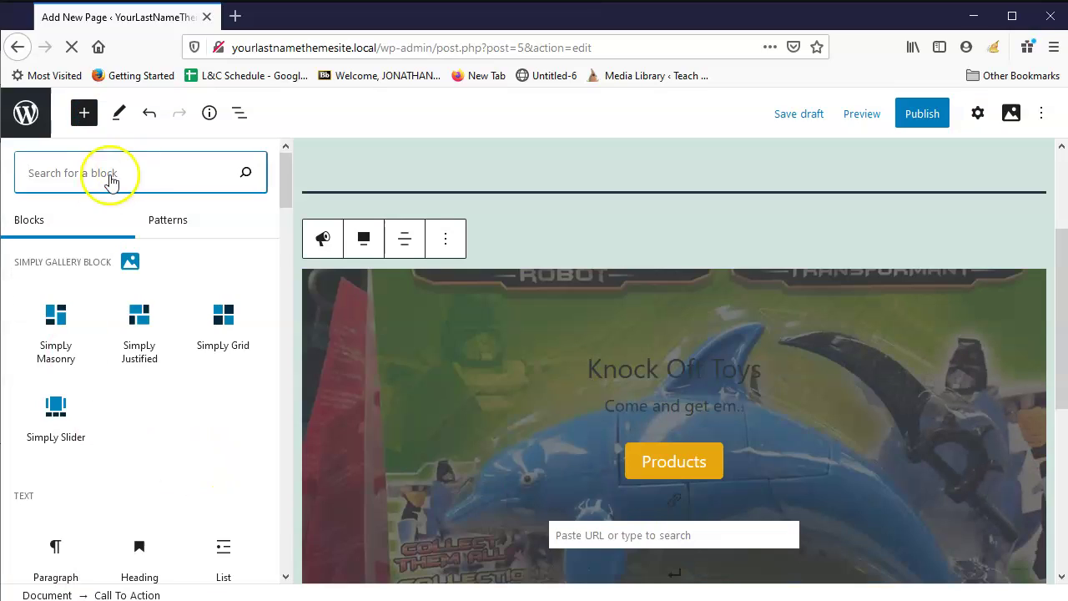
scroll(132, 525, "down", 6)
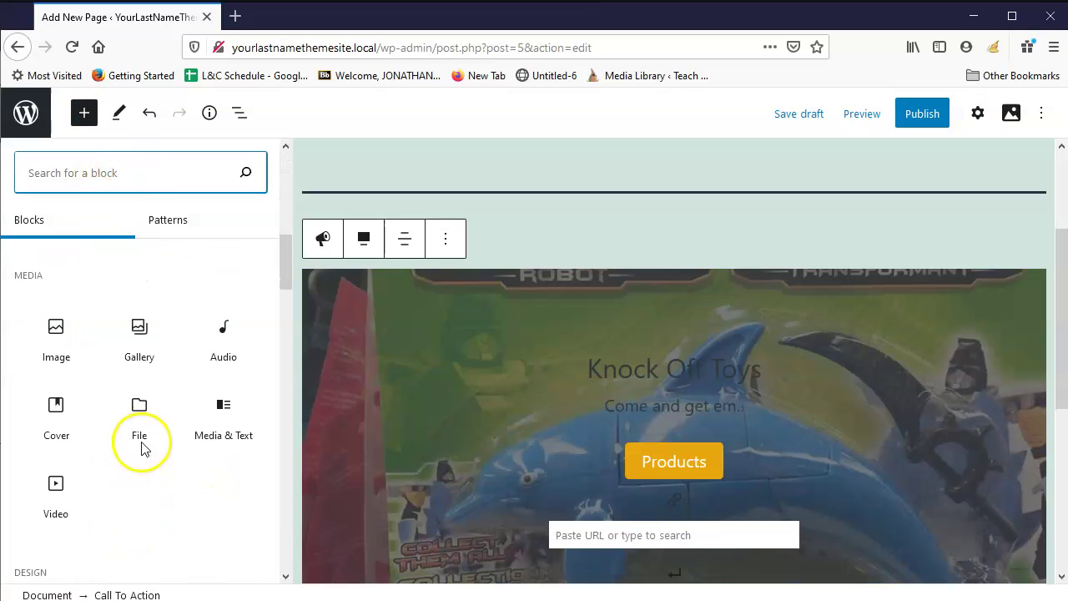
scroll(144, 451, "up", 5)
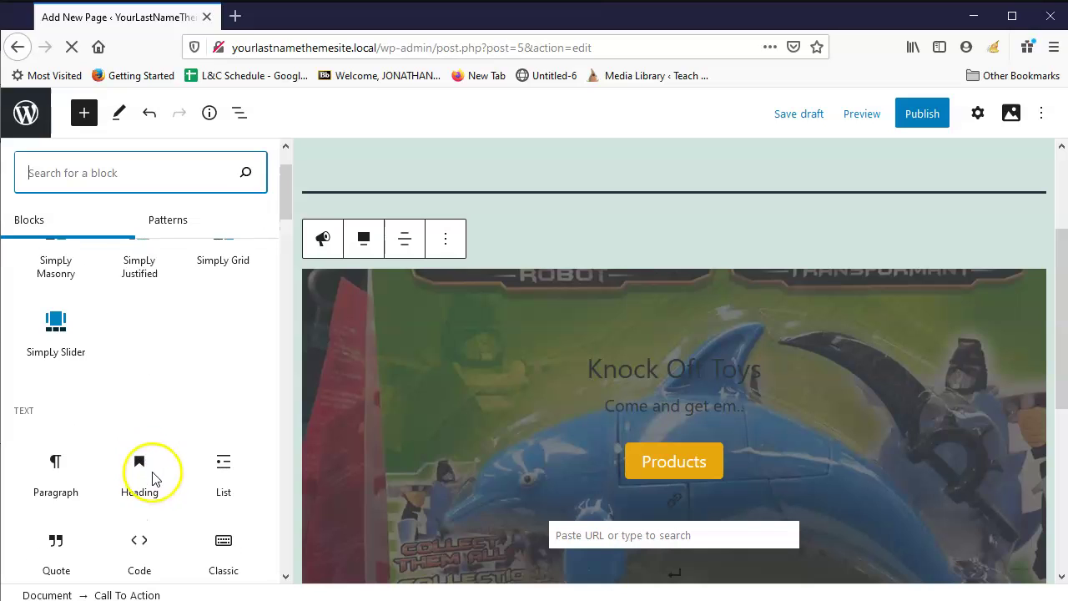
scroll(152, 479, "up", 2)
left_click(161, 175)
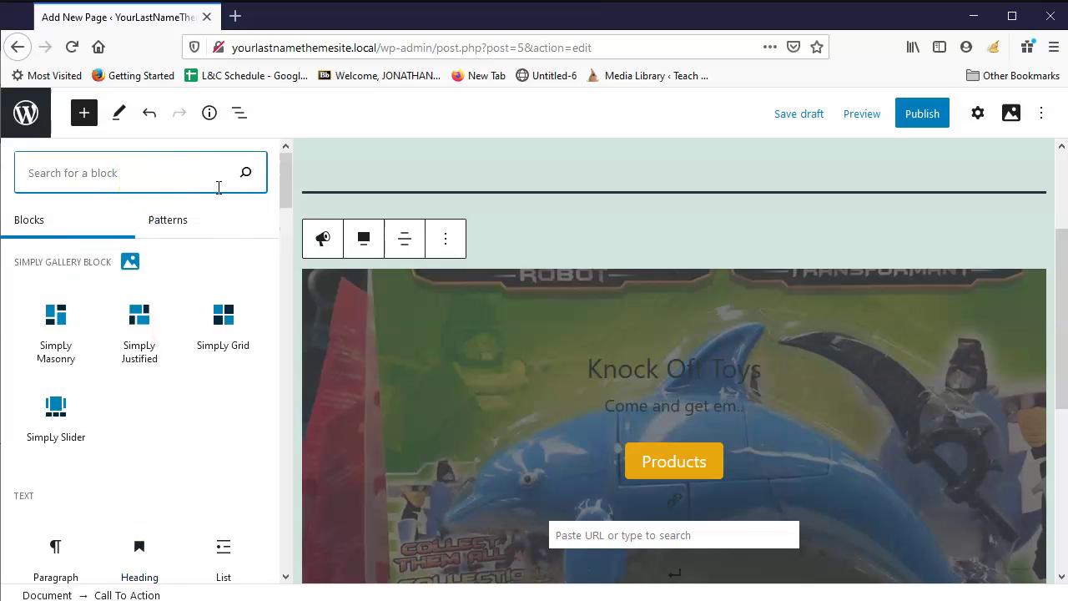
type("colu")
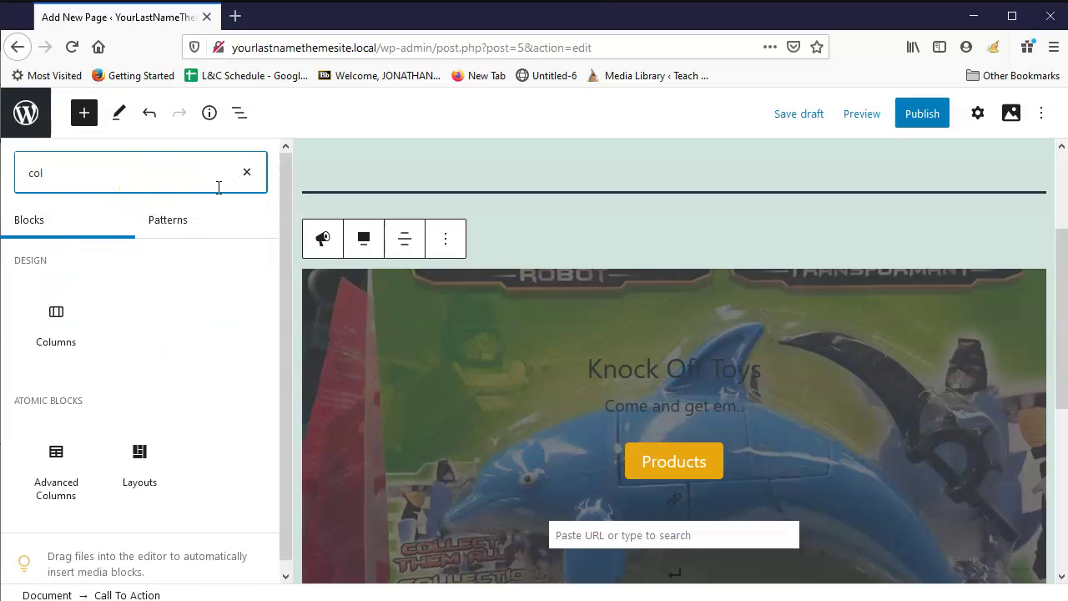
left_click(71, 350)
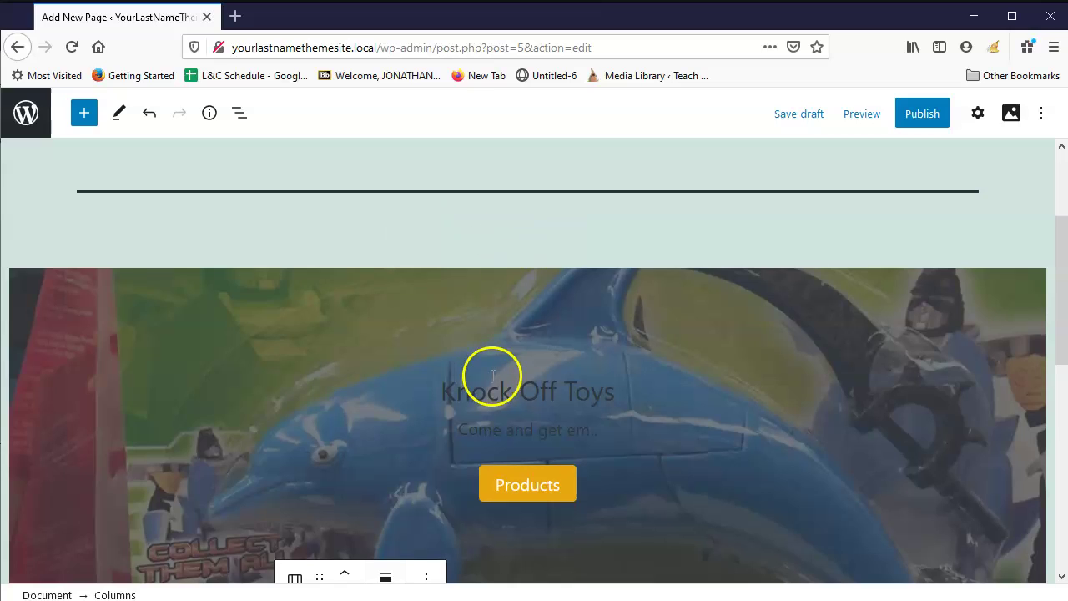
scroll(489, 374, "down", 4)
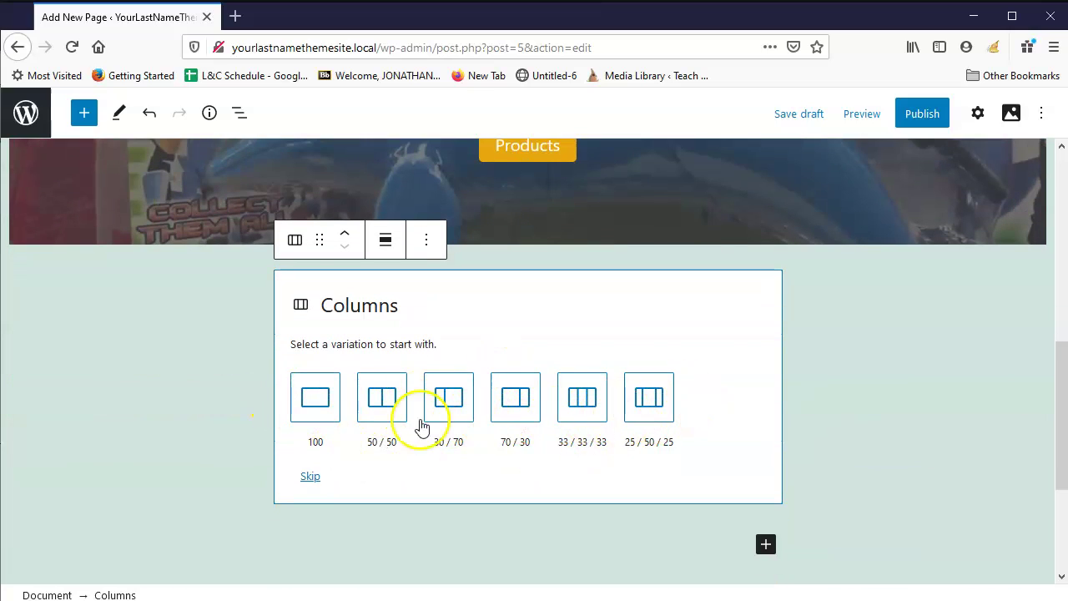
left_click(586, 396)
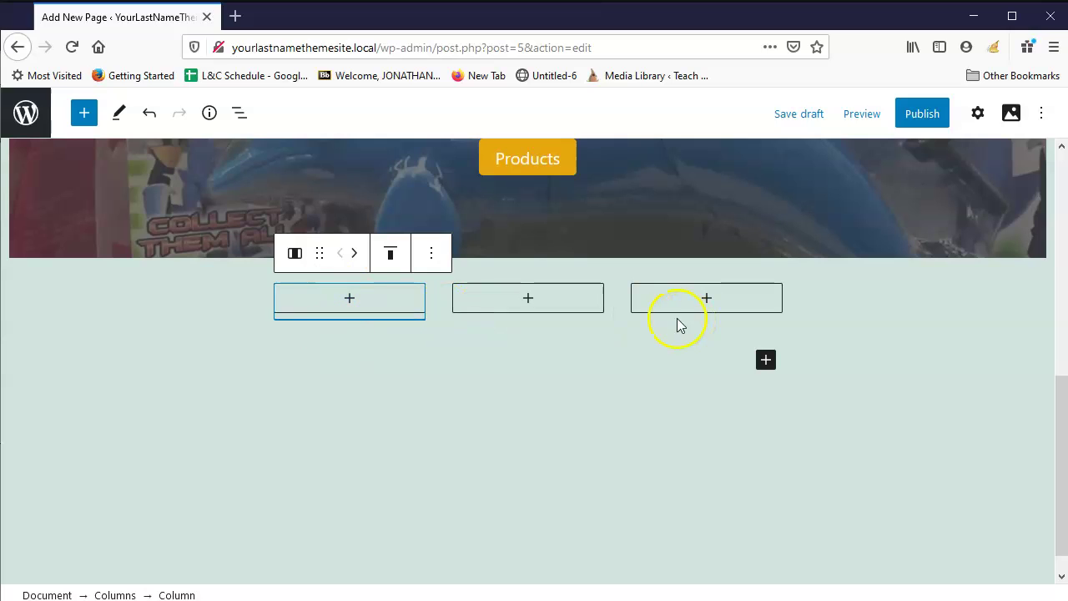
scroll(404, 234, "up", 4)
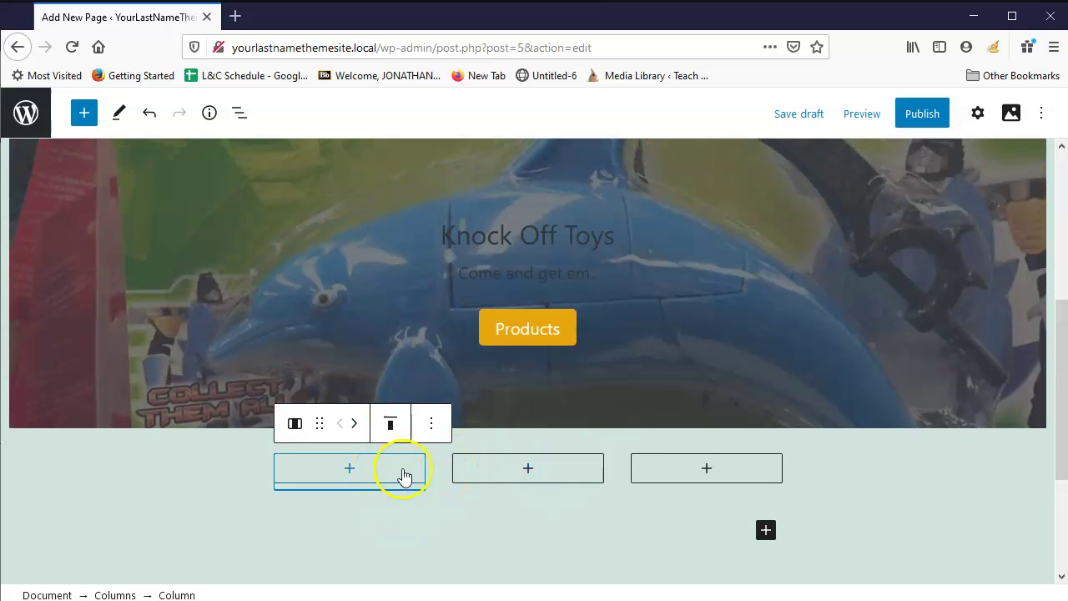
Step: Move the first empty column one place to the right, and select the column in first position
mouse_move(357, 442)
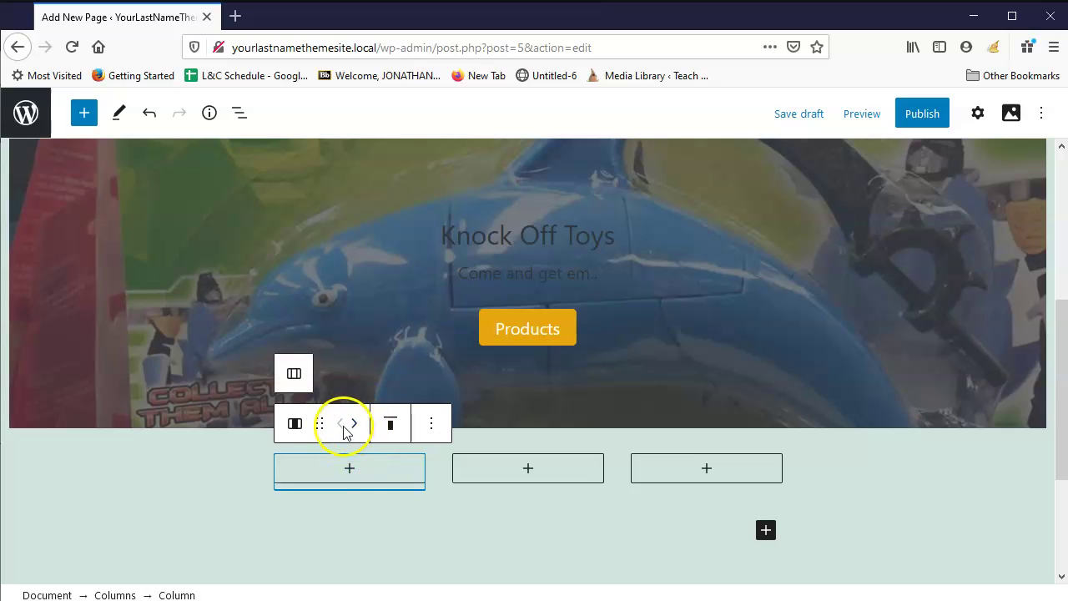
left_click(356, 425)
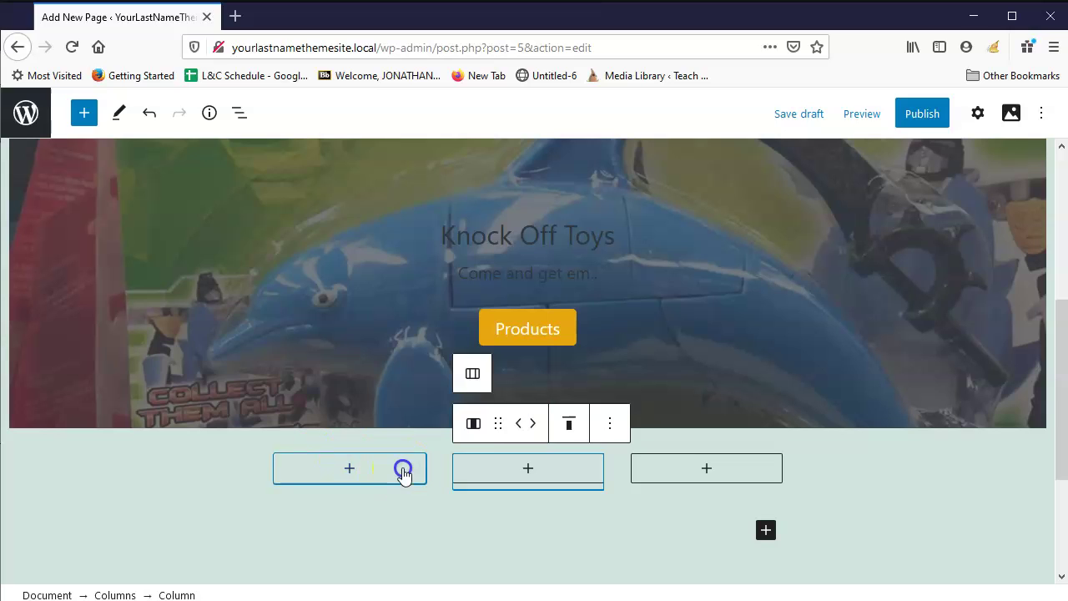
left_click(403, 473)
left_click(410, 488)
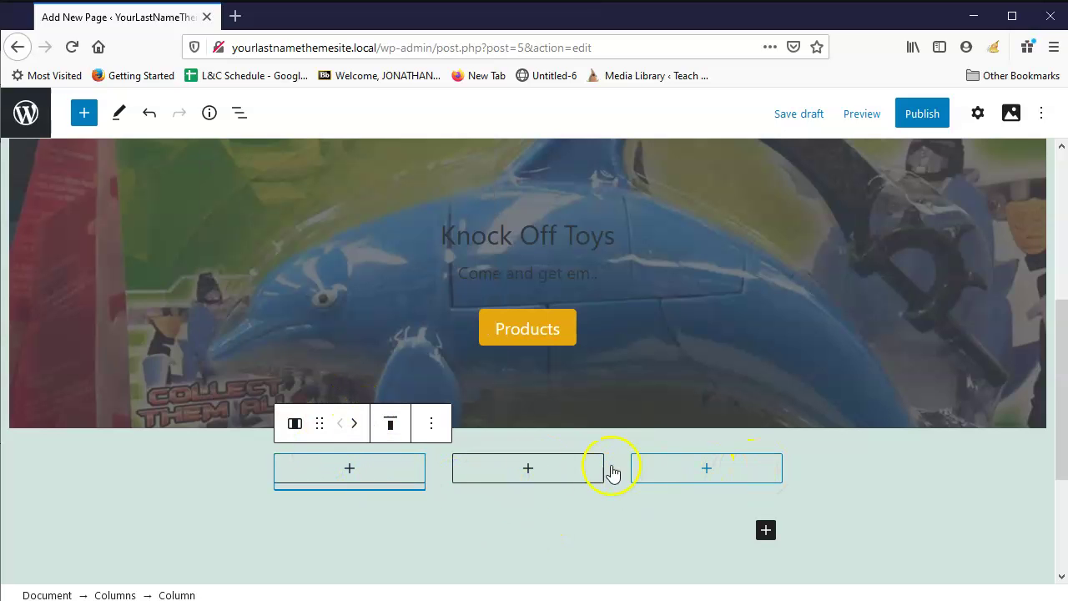
Step: Select the whole Columns block, move it above the Call To Action block and back beneath it
mouse_move(293, 432)
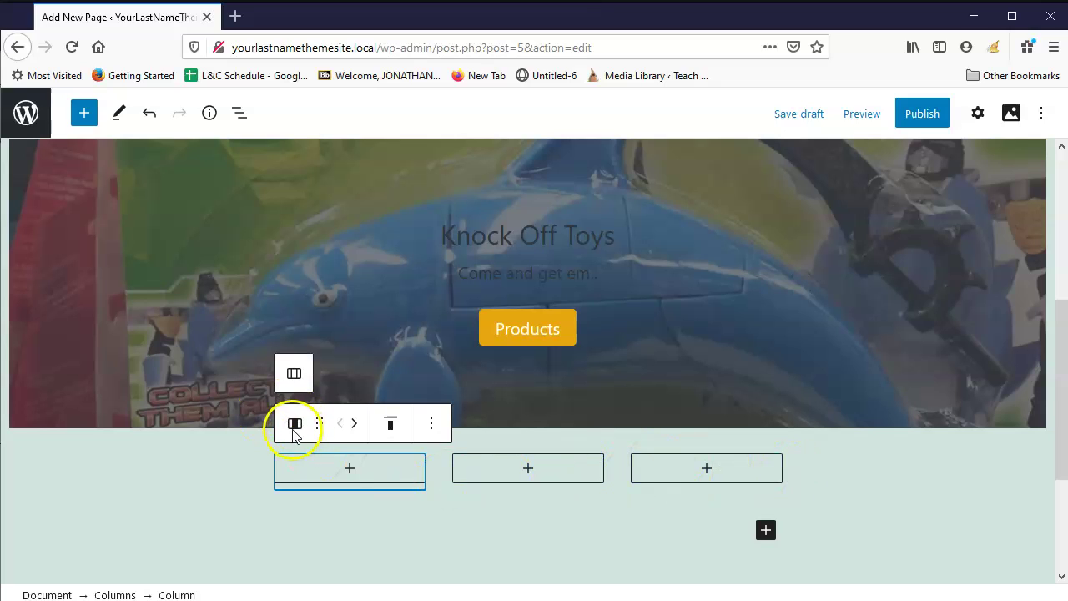
left_click(294, 374)
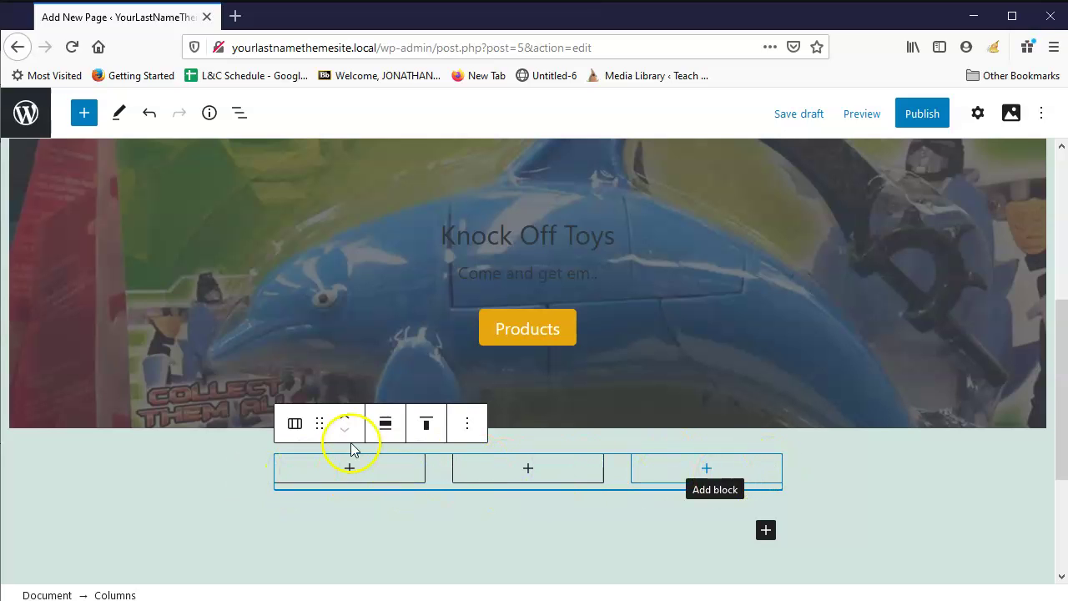
left_click(344, 417)
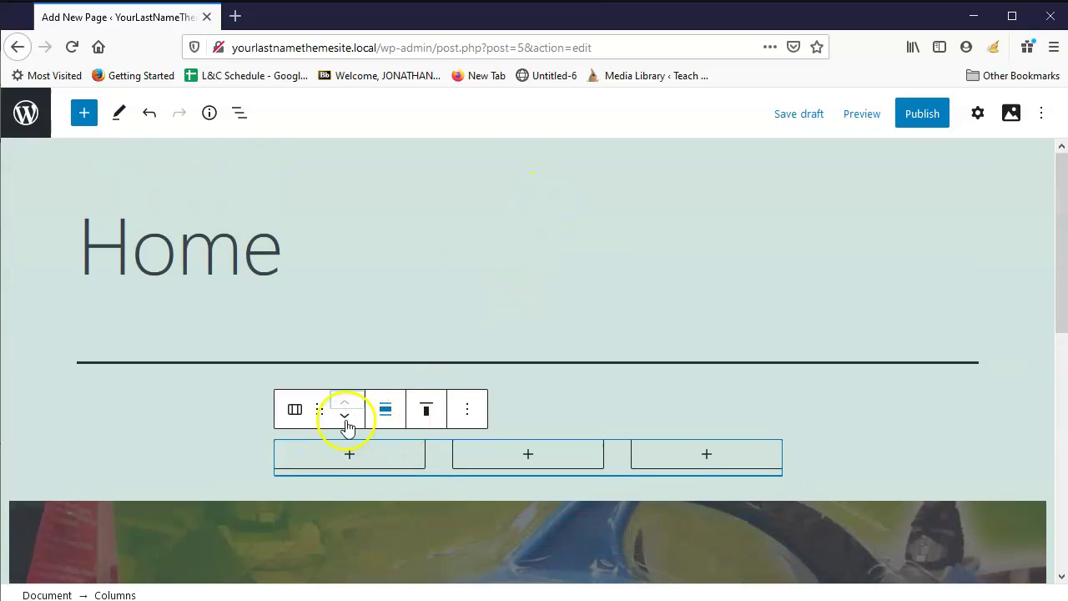
left_click(342, 419)
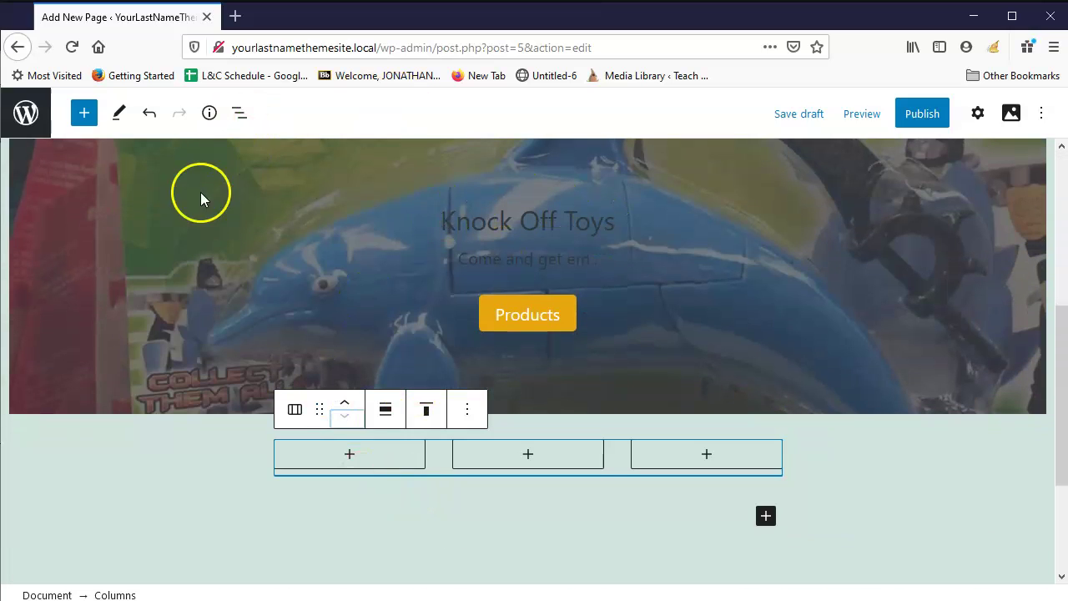
Step: Set the Columns block's alignment to wide width
left_click(291, 413)
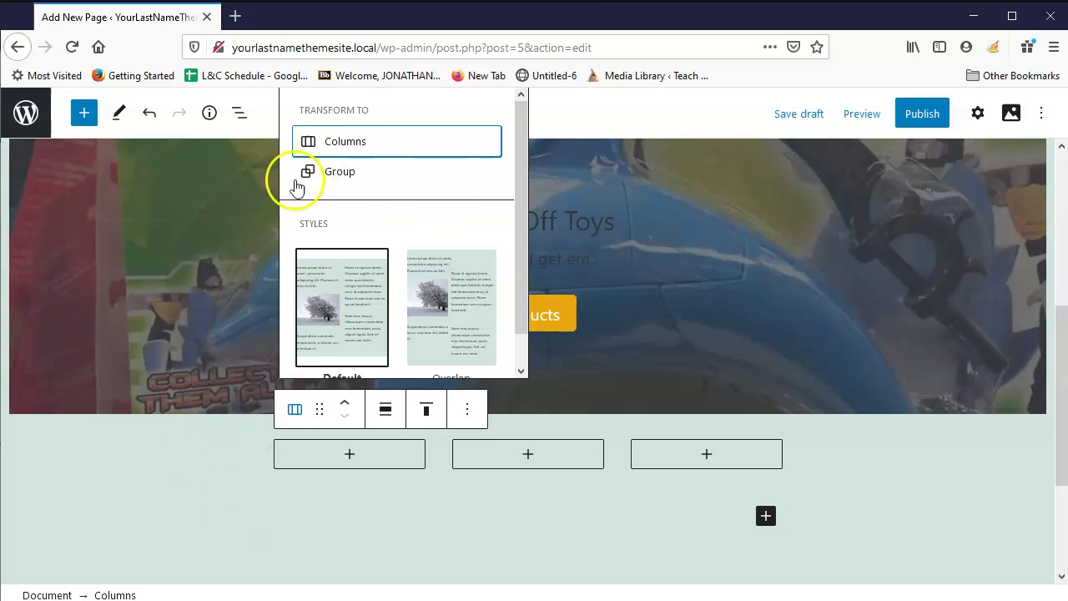
left_click(345, 419)
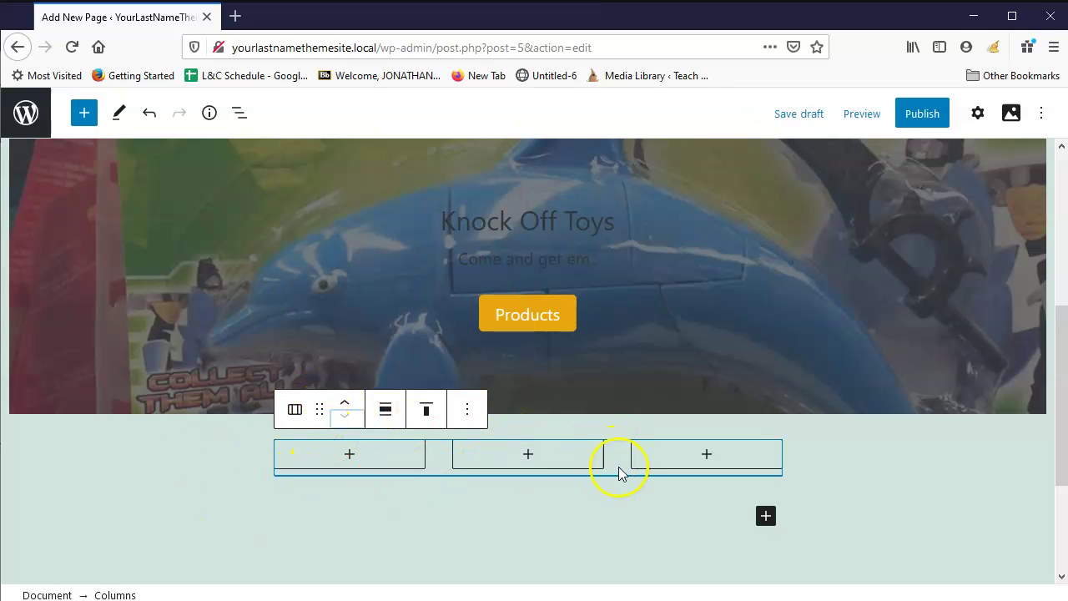
left_click(384, 411)
left_click(453, 471)
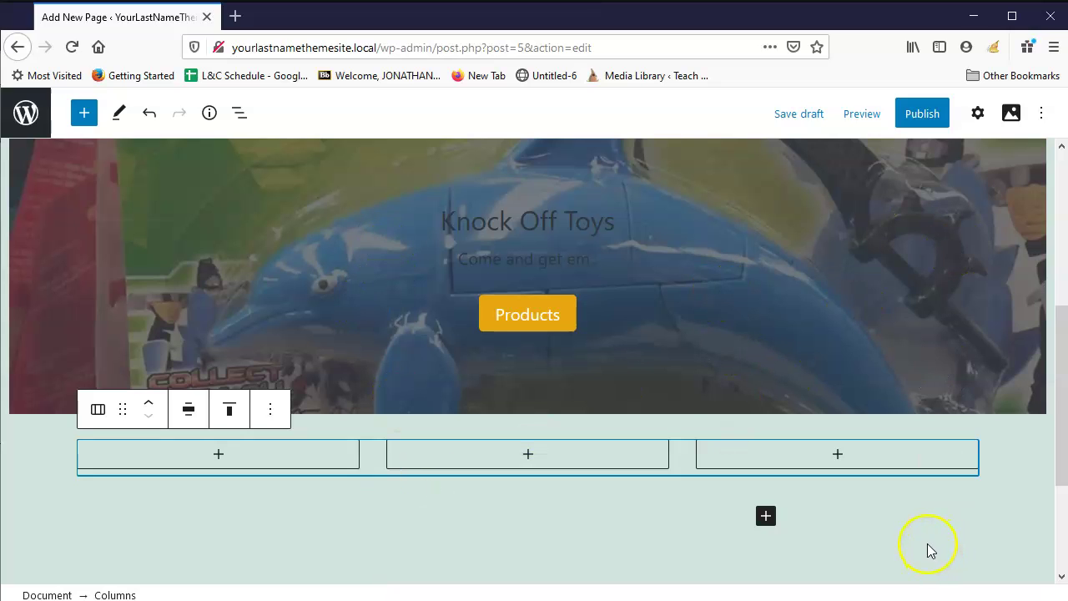
Step: Search the blocks for "image" and insert an Image block in the first column
left_click(217, 454)
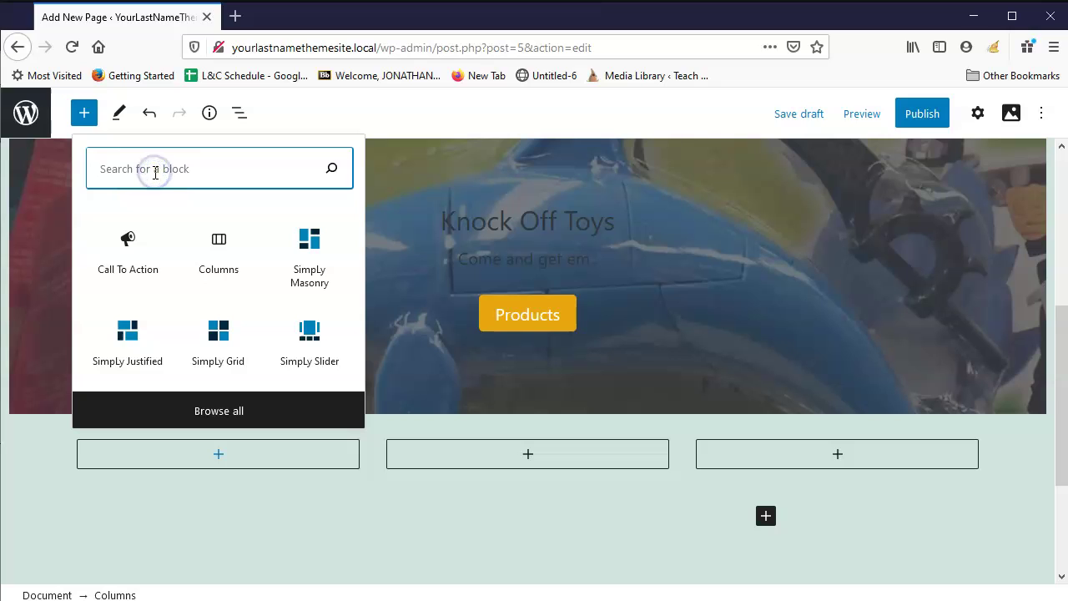
type("image")
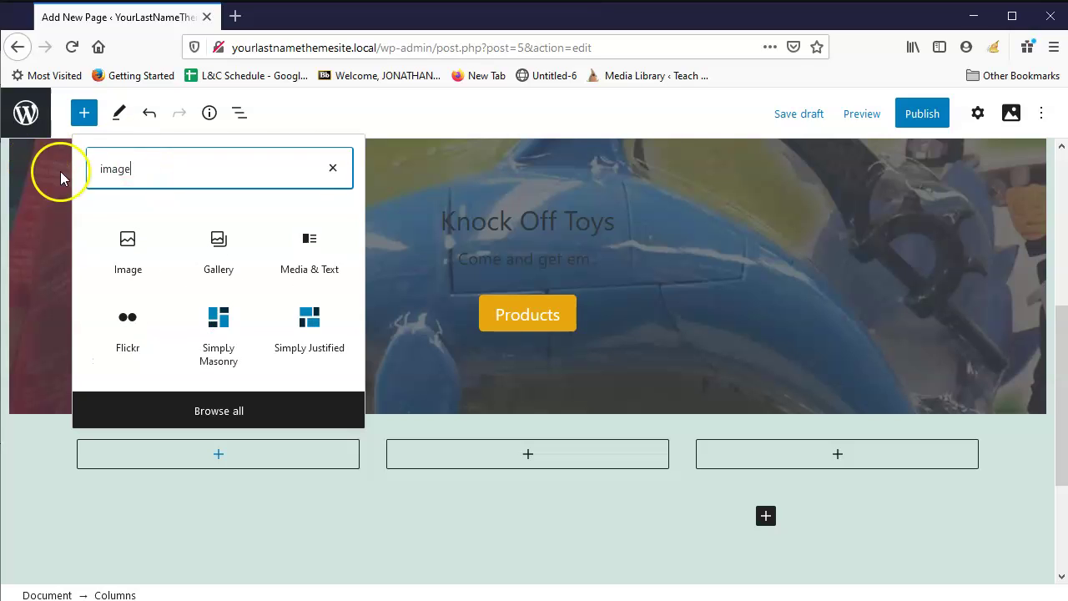
left_click_drag(134, 250, 286, 497)
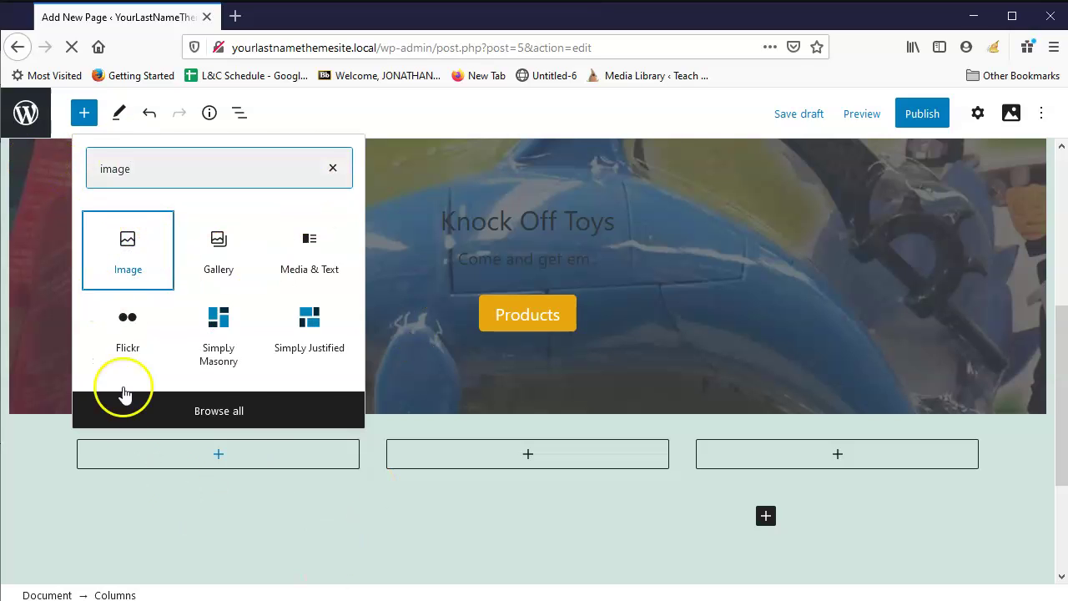
left_click_drag(123, 393, 234, 467)
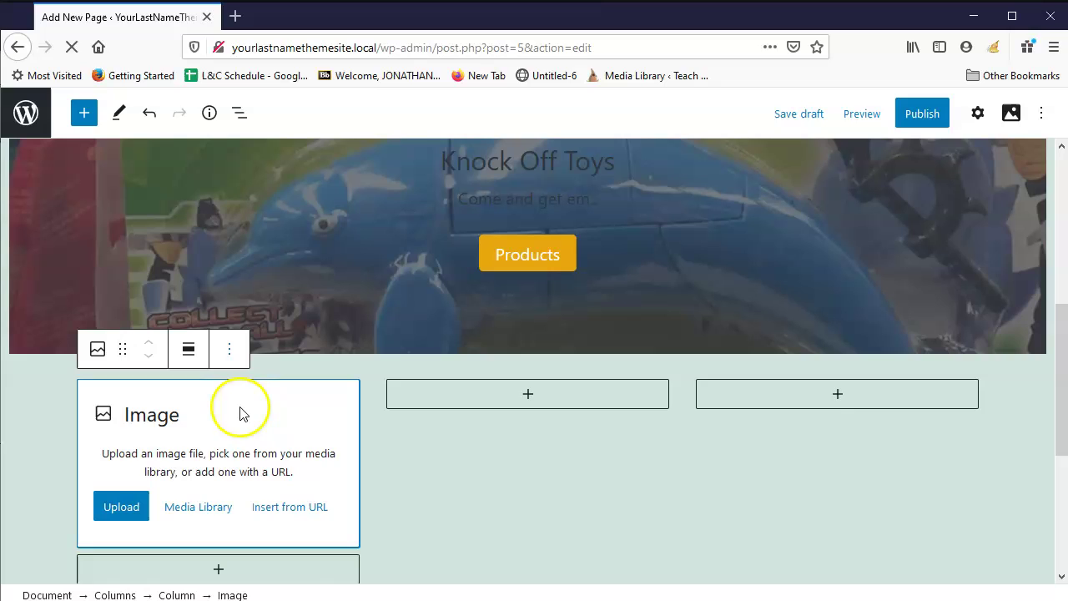
Step: Upload alien-man-photo-u1.jpg from the Desktop's knockOffToysImages folder into the first column's Image block
left_click(124, 511)
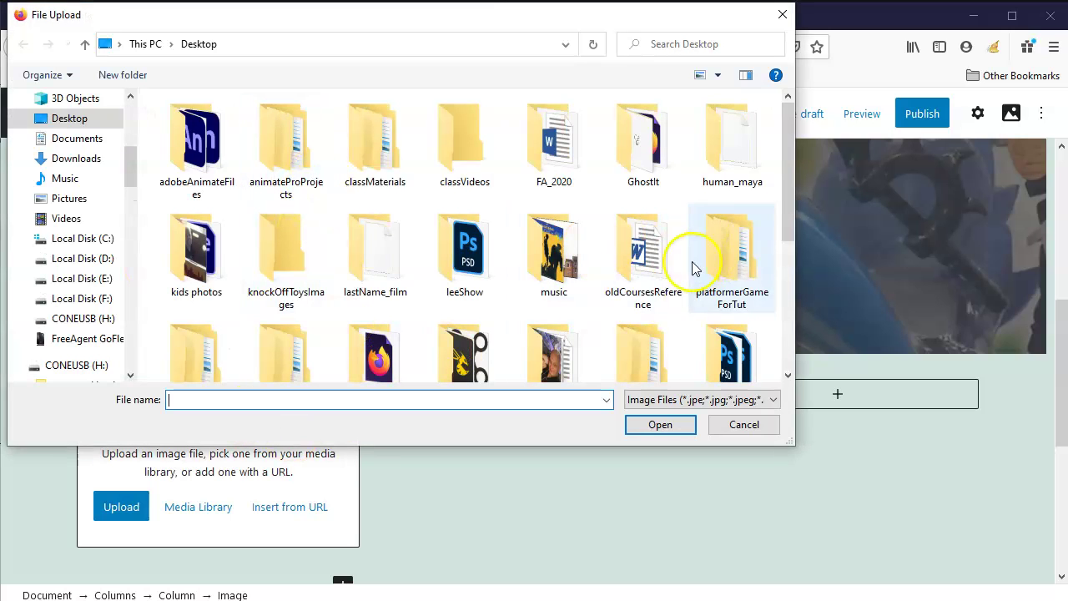
left_click_drag(787, 158, 787, 208)
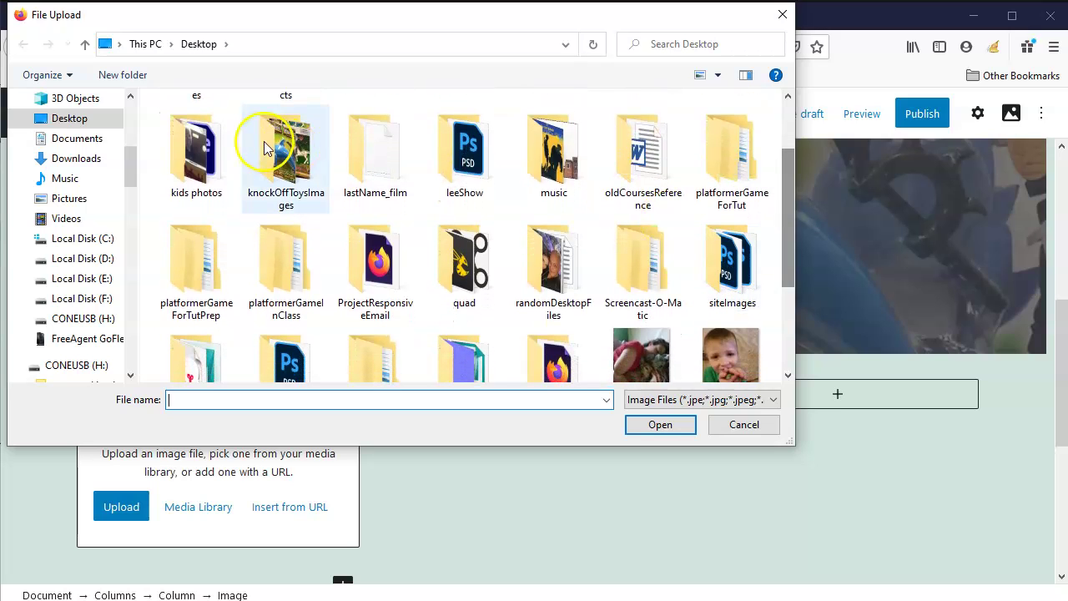
left_click(305, 137)
double_click(305, 137)
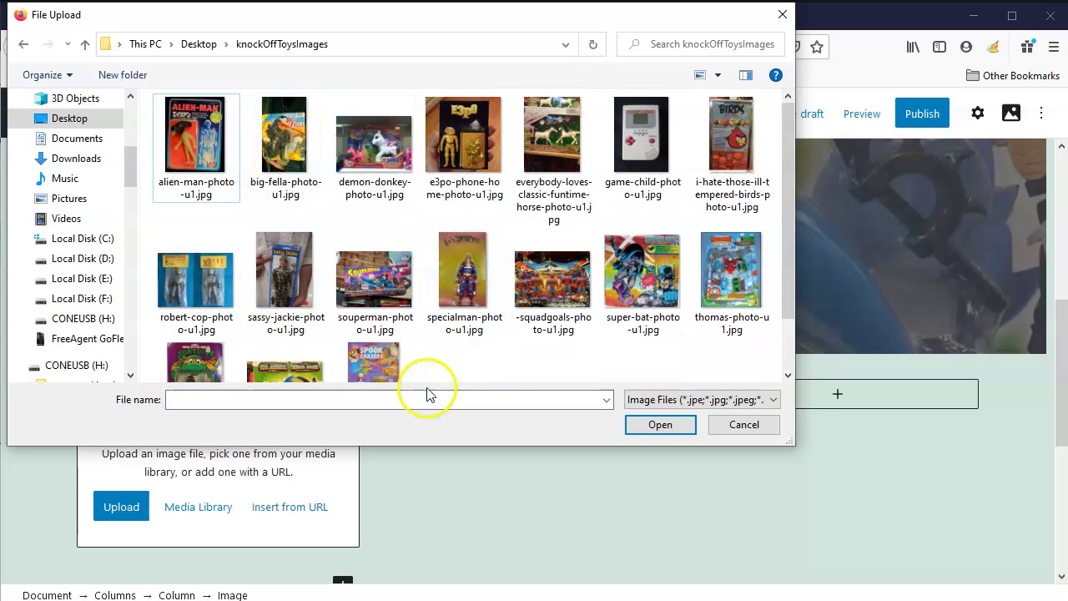
left_click(208, 123)
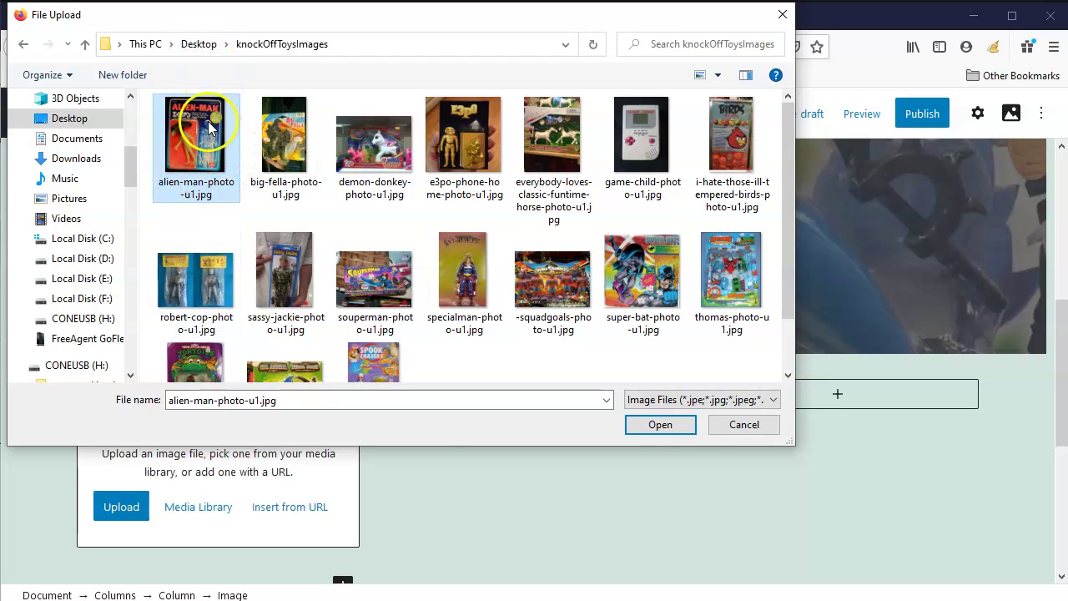
left_click(674, 428)
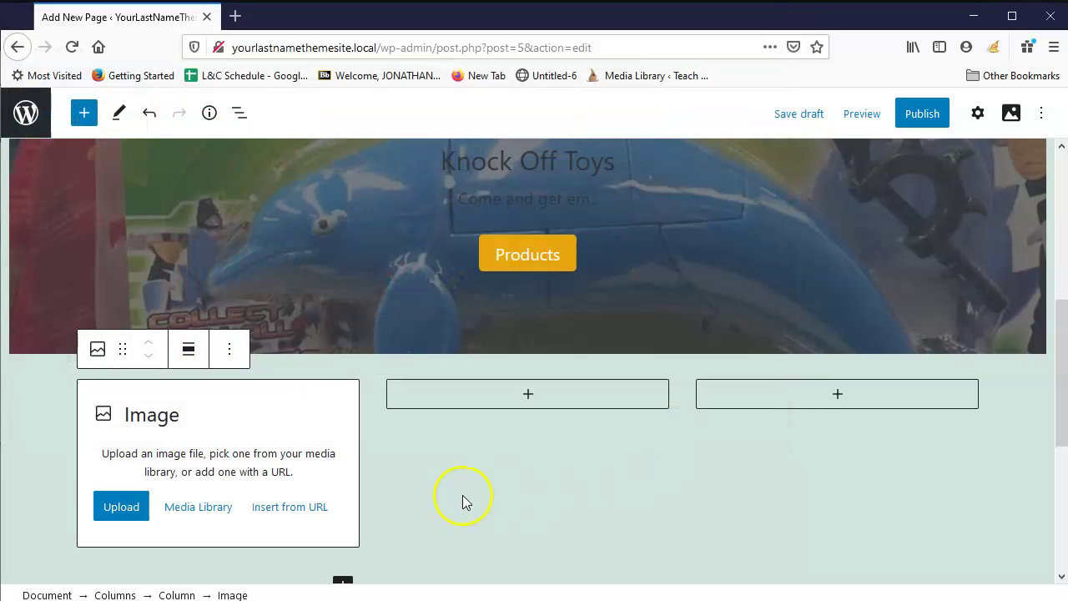
scroll(446, 462, "down", 3)
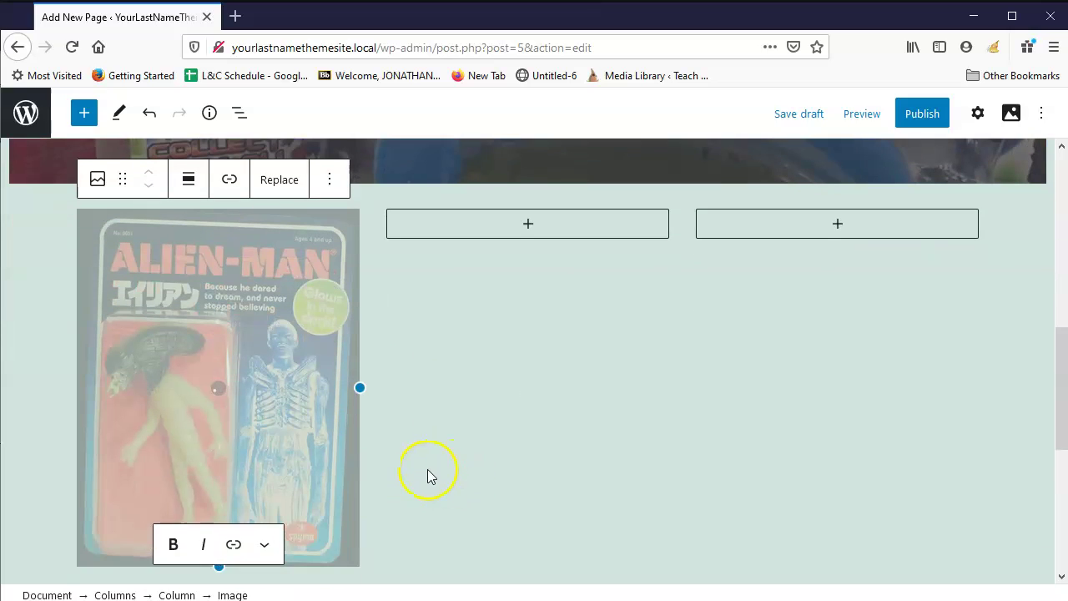
Step: Insert an Image block in the second column and upload specialman-photo-u1.jpg into it
scroll(468, 433, "up", 1)
left_click(527, 309)
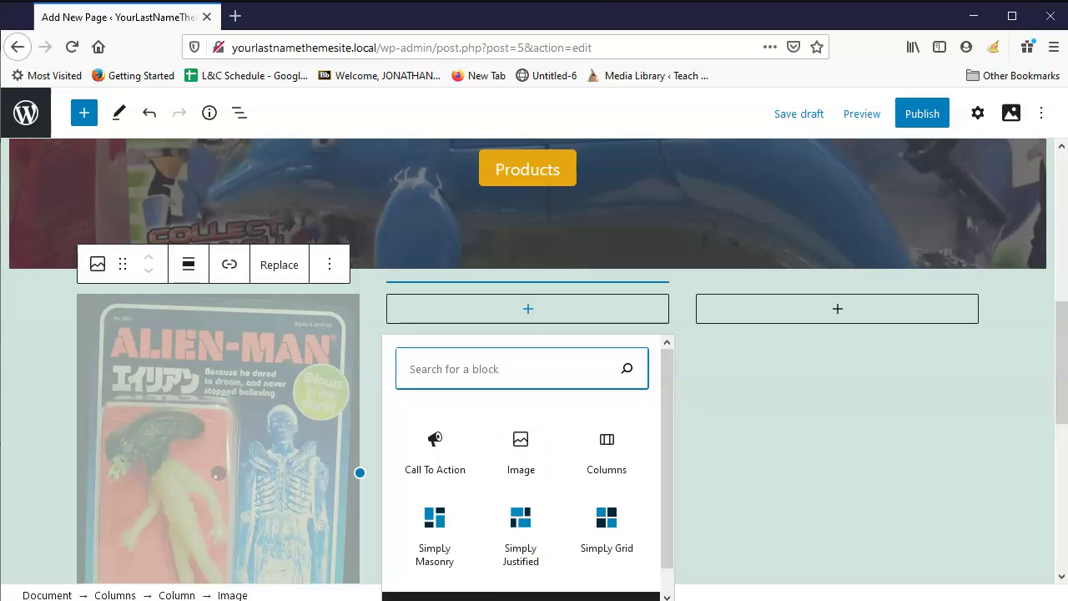
left_click(521, 450)
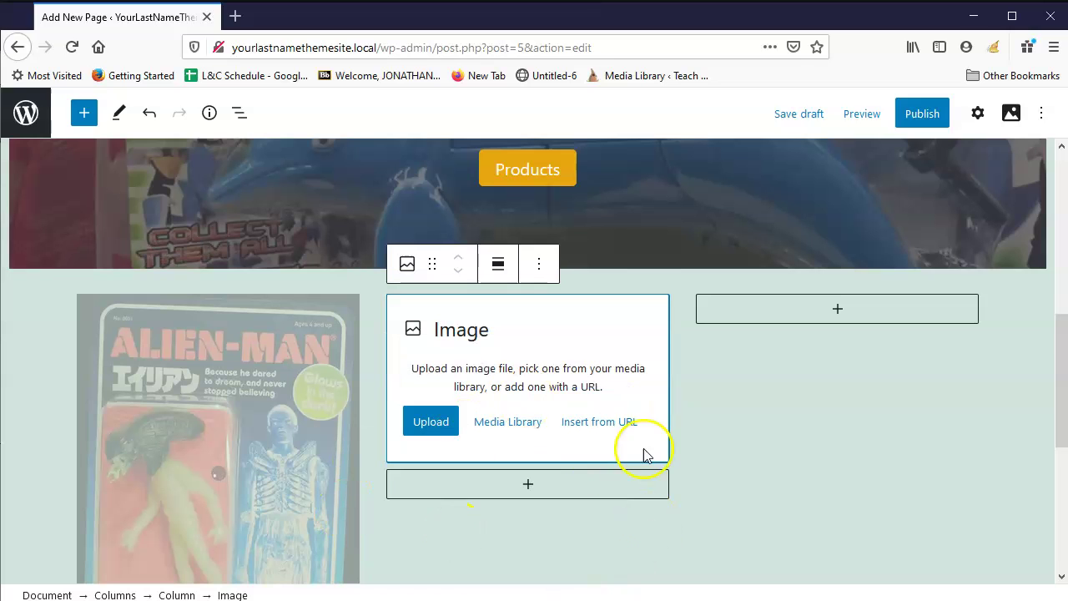
left_click(448, 430)
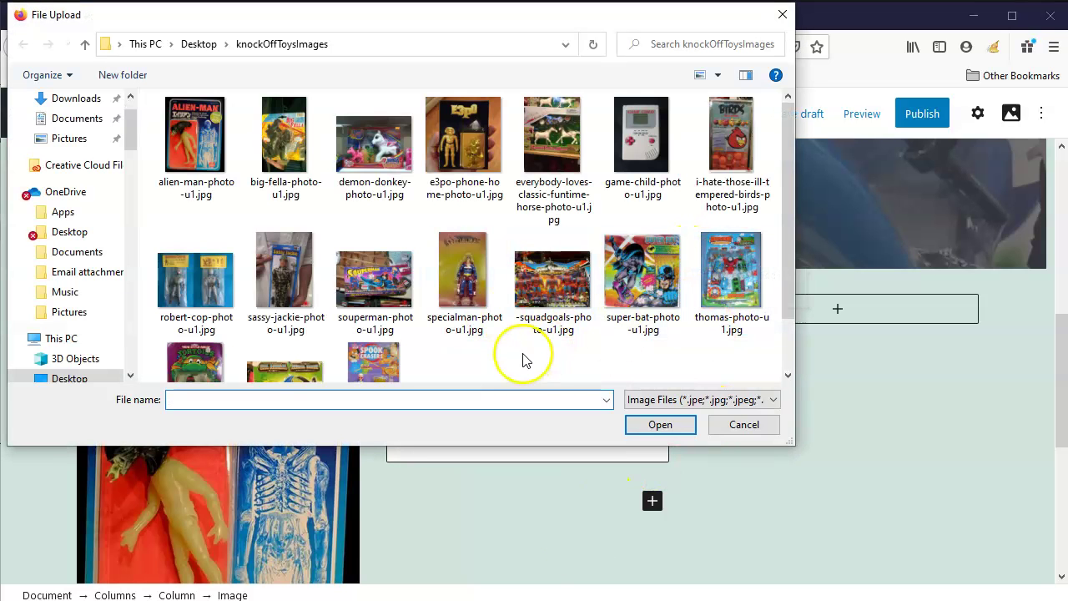
left_click(469, 268)
left_click(635, 434)
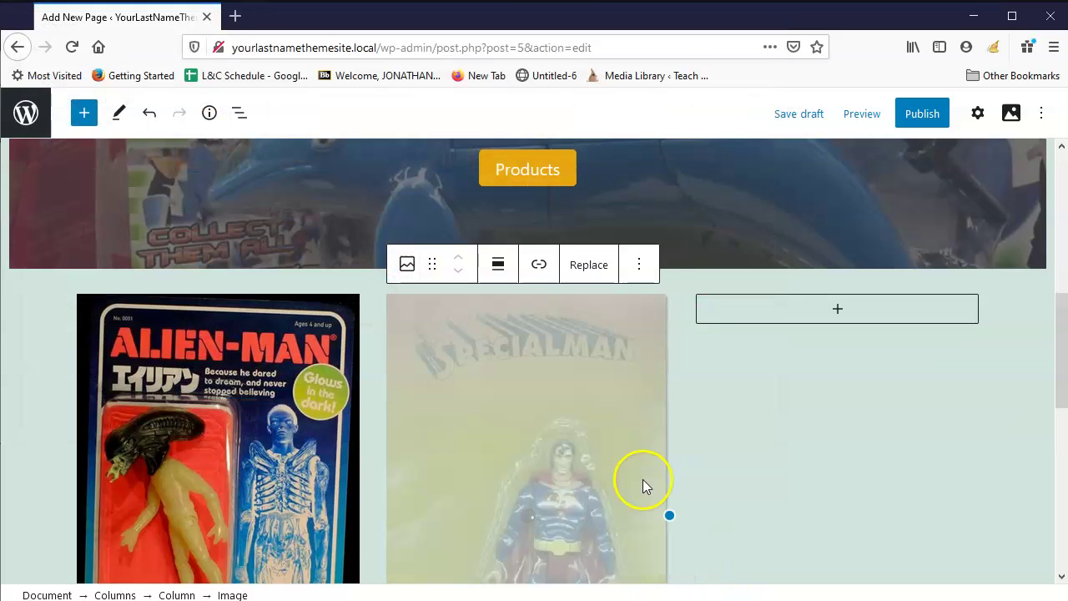
Step: Insert an Image block in the third column and upload the New Style Ninja Tortoise photo from the knockOffToysImages folder
scroll(822, 478, "down", 3)
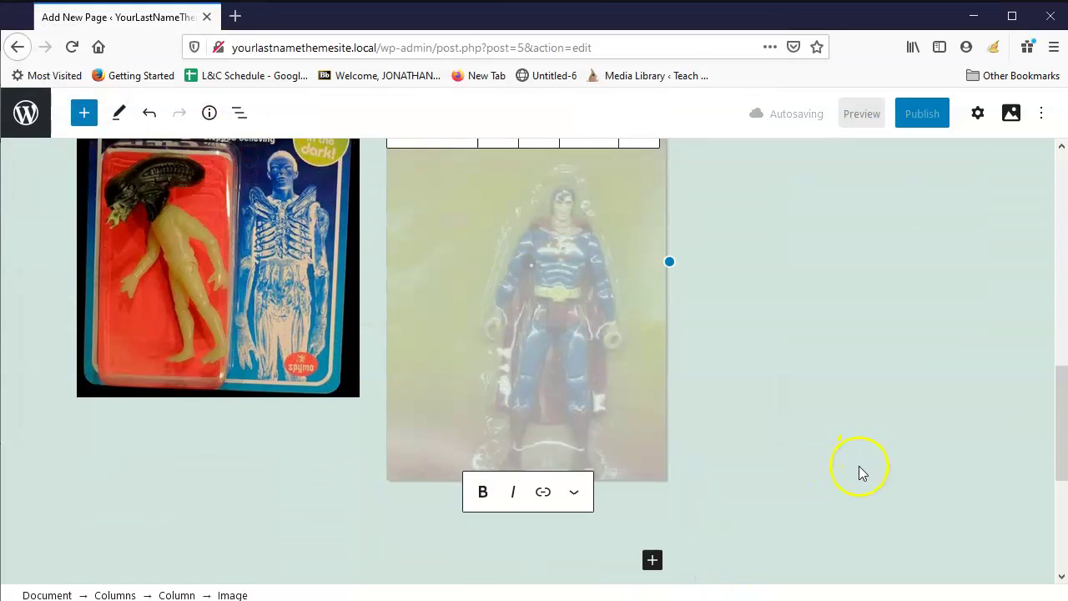
scroll(860, 470, "up", 2)
scroll(853, 340, "up", 1)
scroll(706, 462, "down", 3)
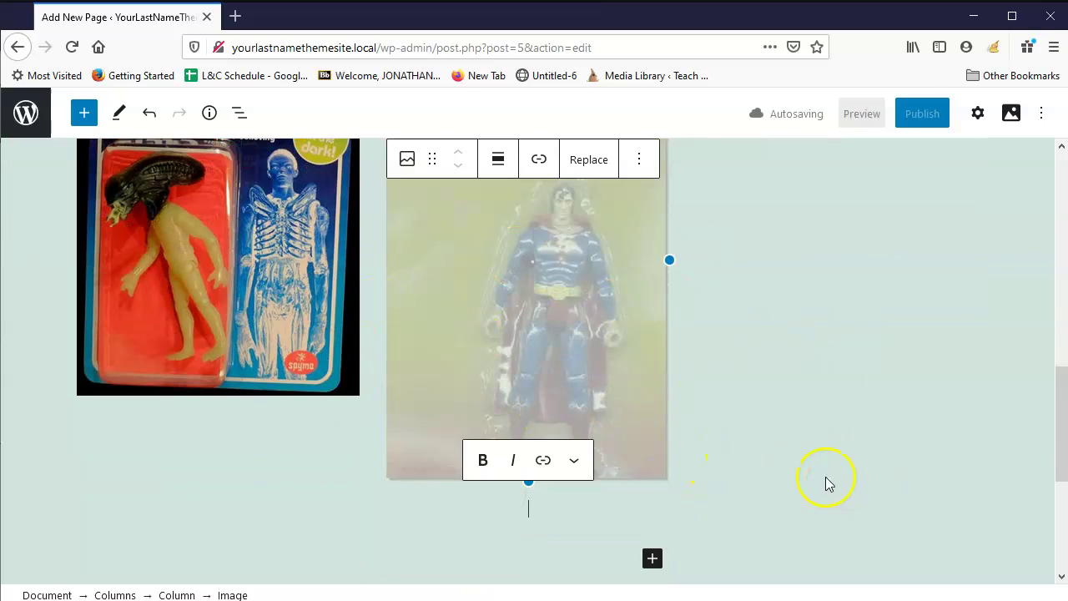
scroll(388, 446, "up", 3)
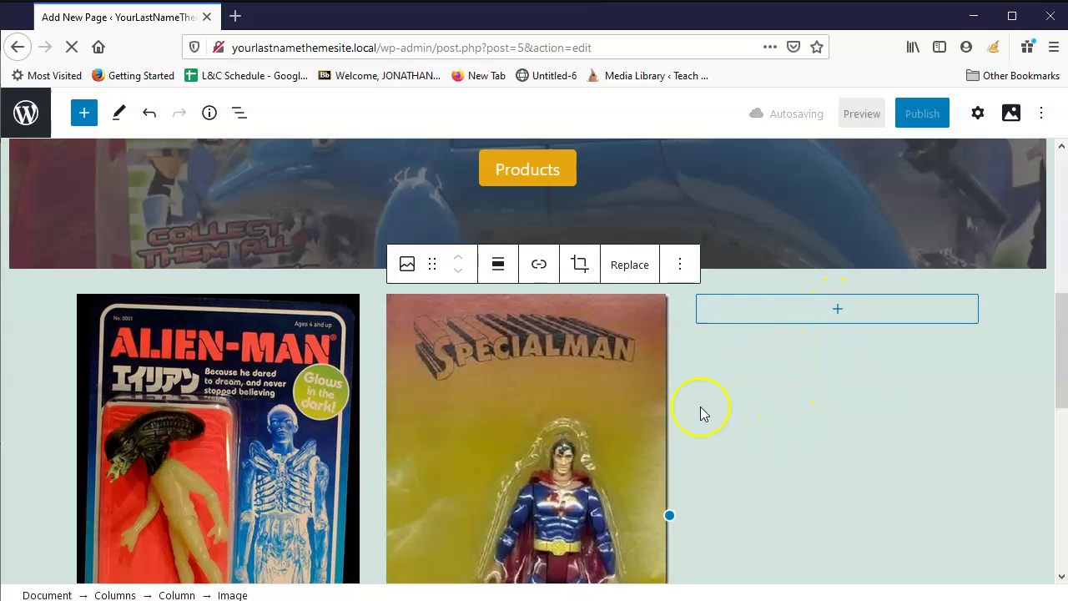
left_click(855, 308)
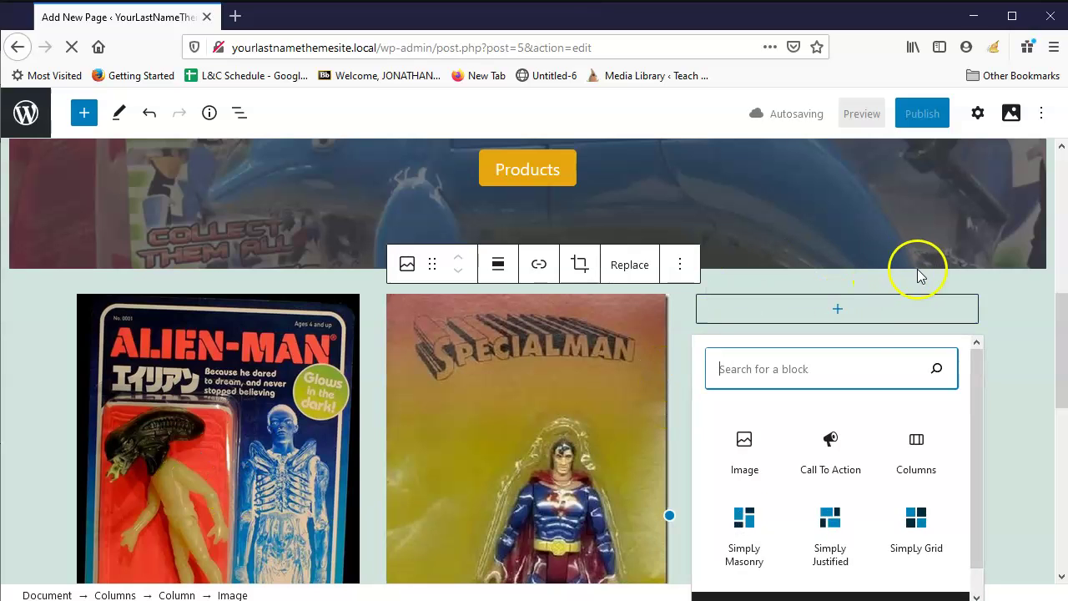
left_click(743, 442)
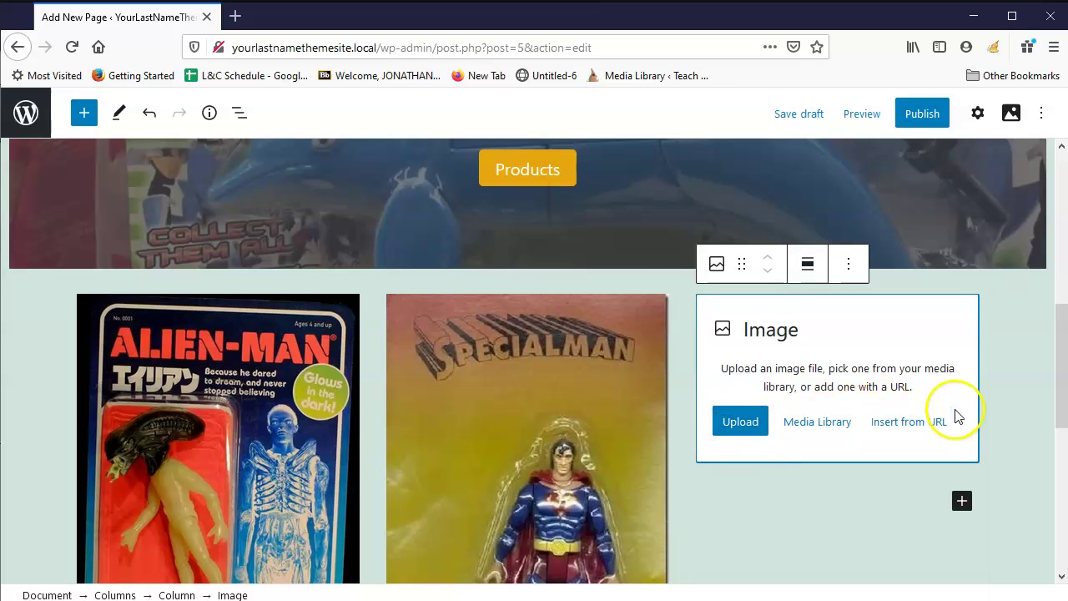
left_click(723, 426)
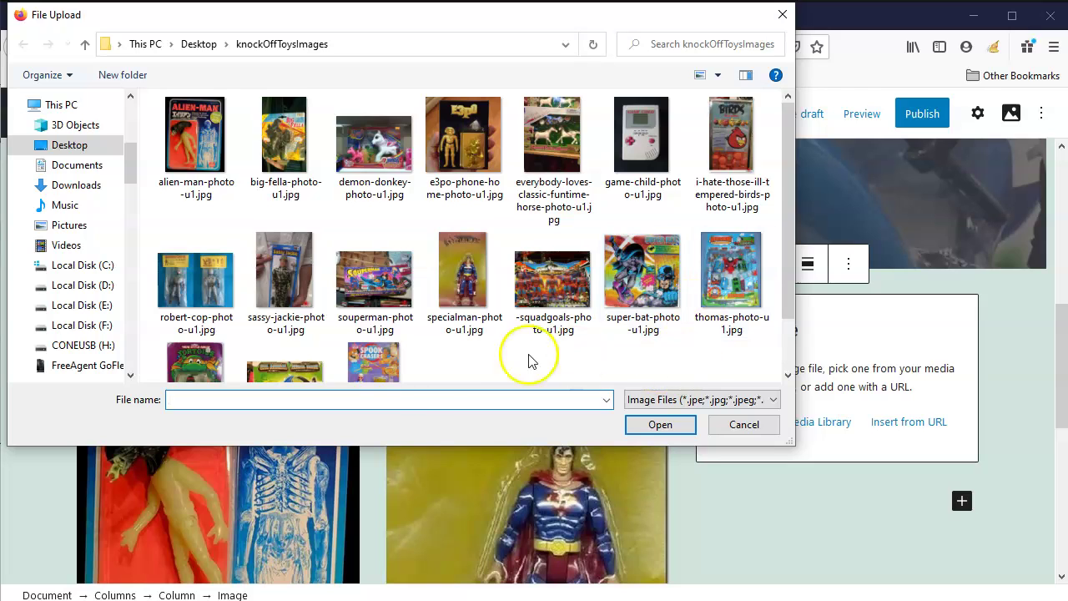
scroll(528, 361, "down", 2)
left_click(198, 292)
left_click(665, 426)
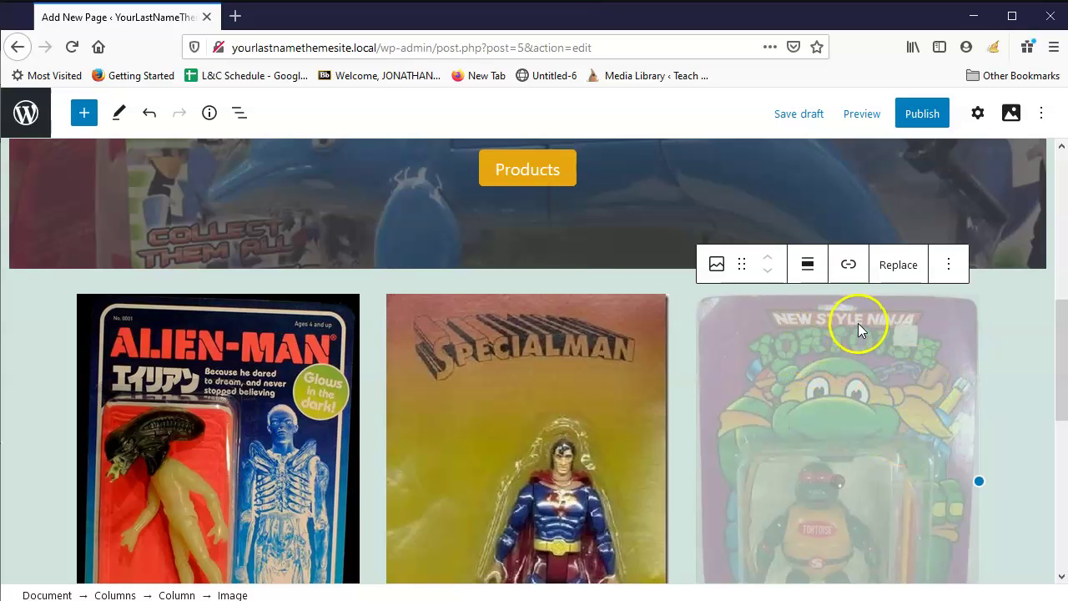
Step: Look over the three toy images and how they line up across the columns
scroll(914, 450, "down", 2)
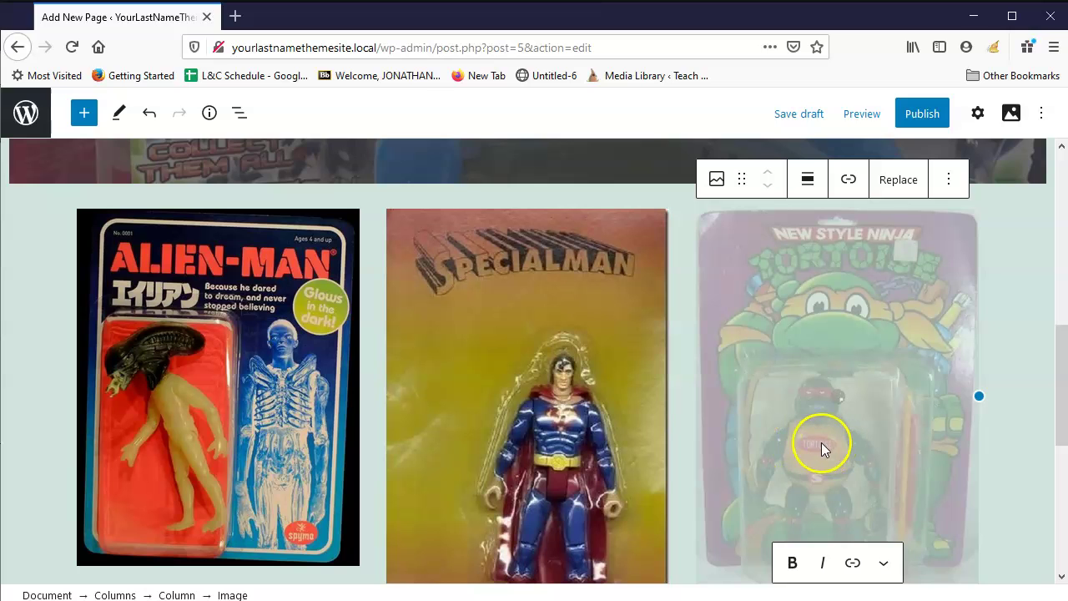
scroll(833, 450, "down", 2)
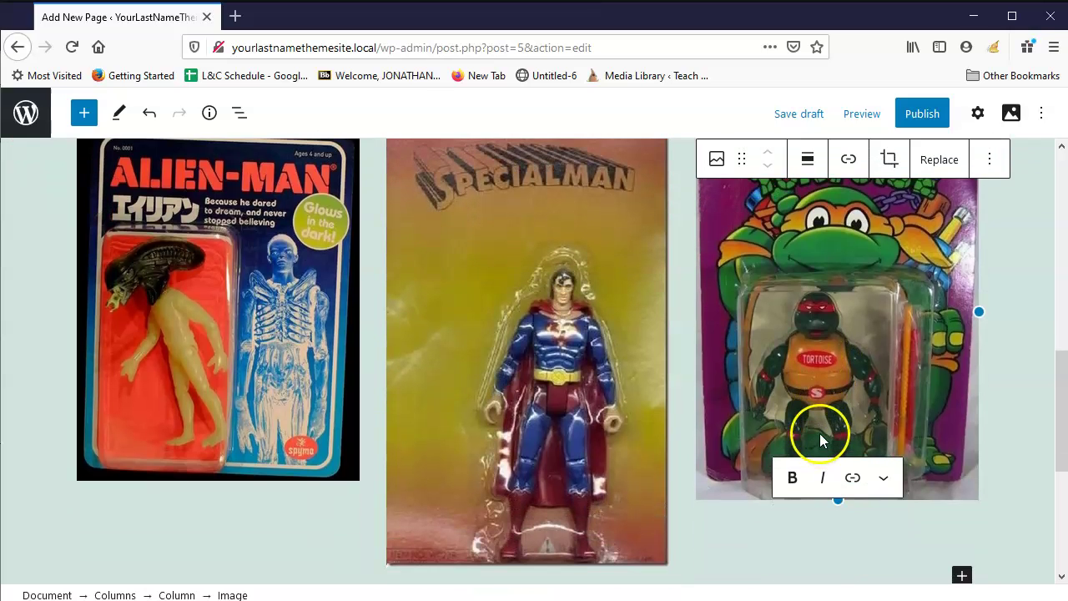
scroll(814, 375, "down", 2)
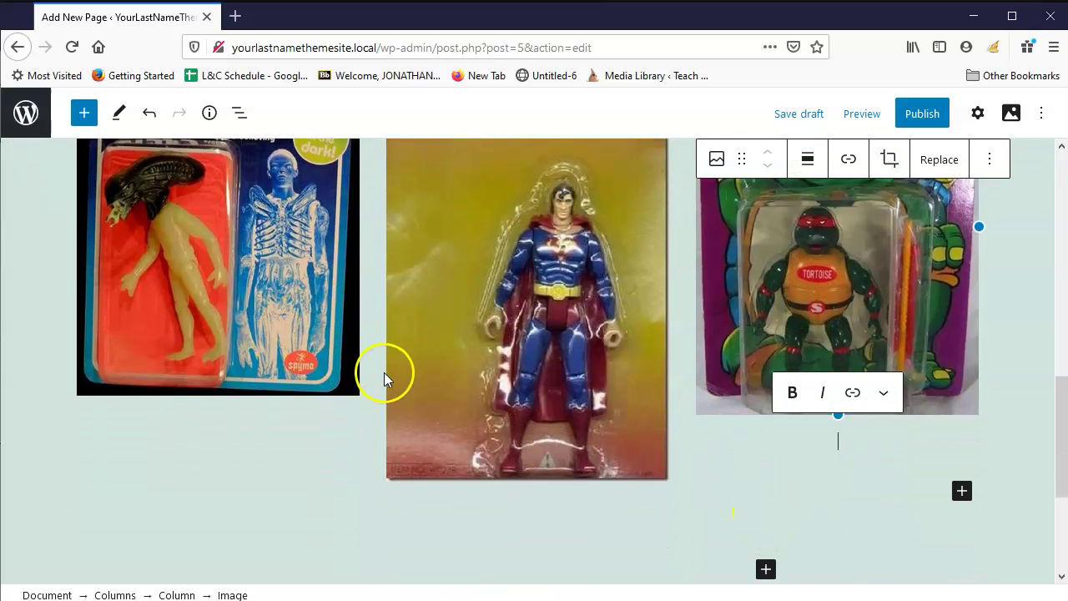
scroll(822, 358, "up", 2)
scroll(668, 340, "up", 2)
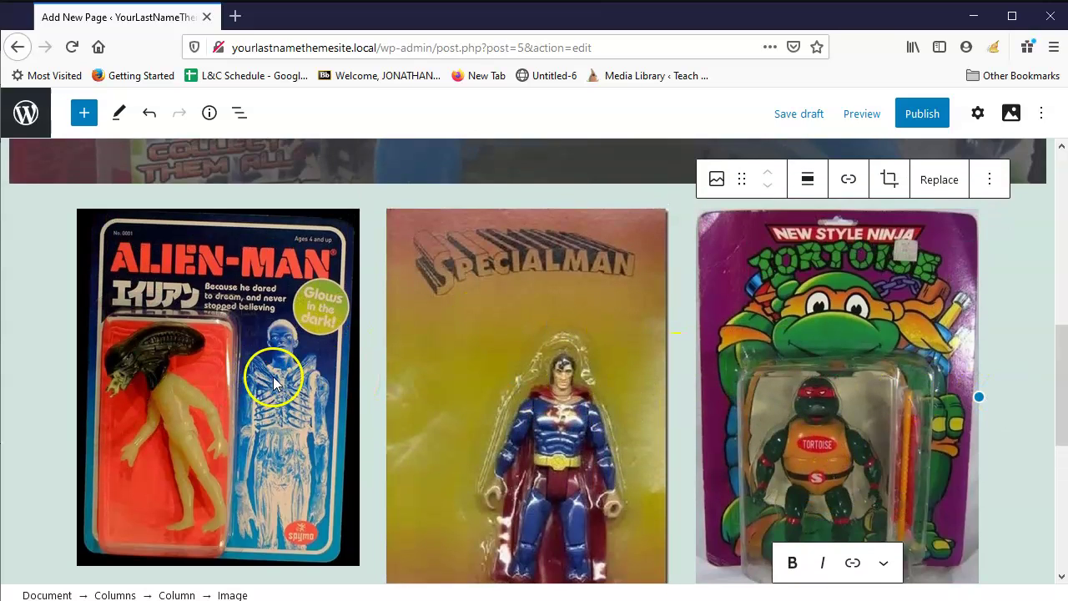
scroll(242, 501, "down", 4)
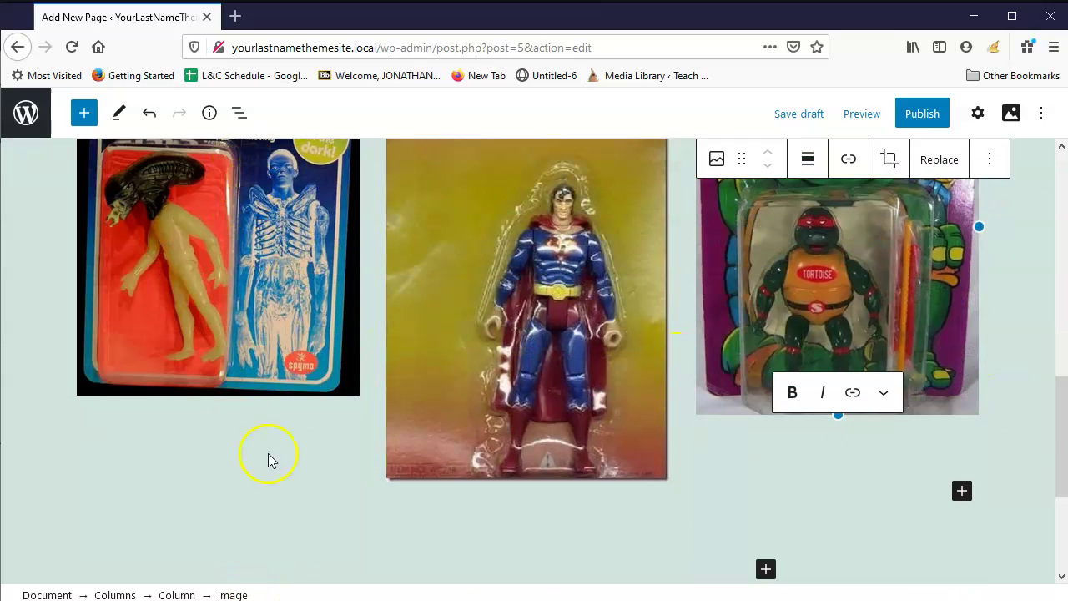
left_click(263, 390)
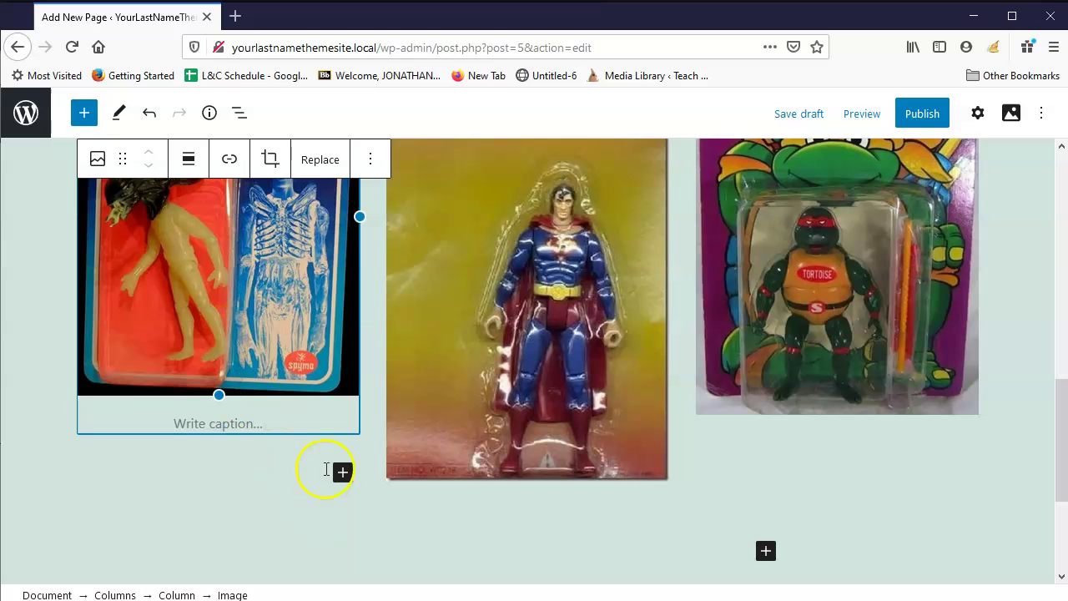
left_click(237, 424)
type("fasdf")
key("BackSpace")
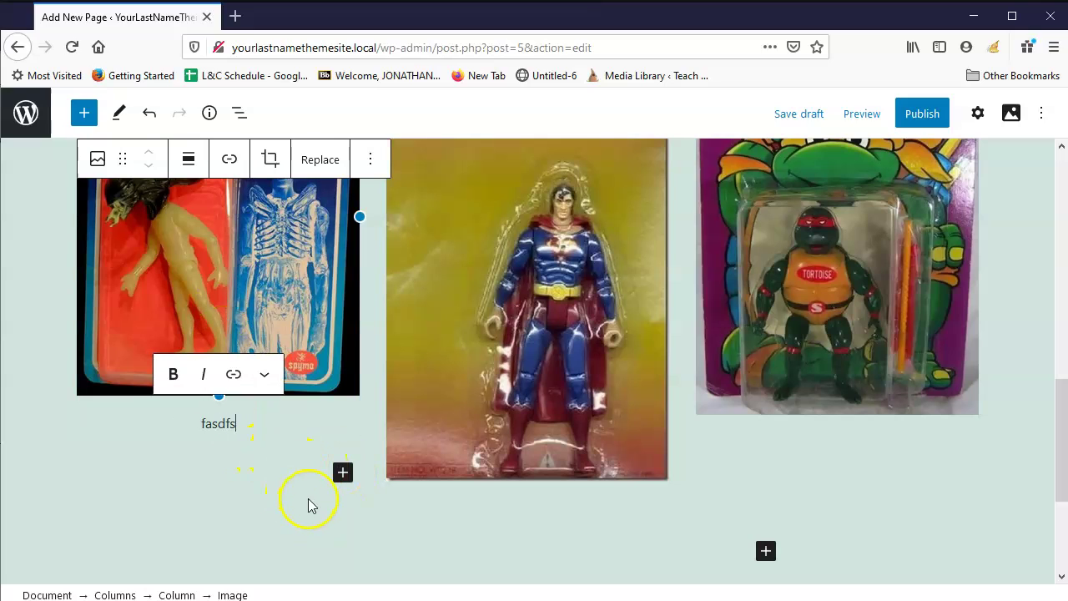
key("BackSpace")
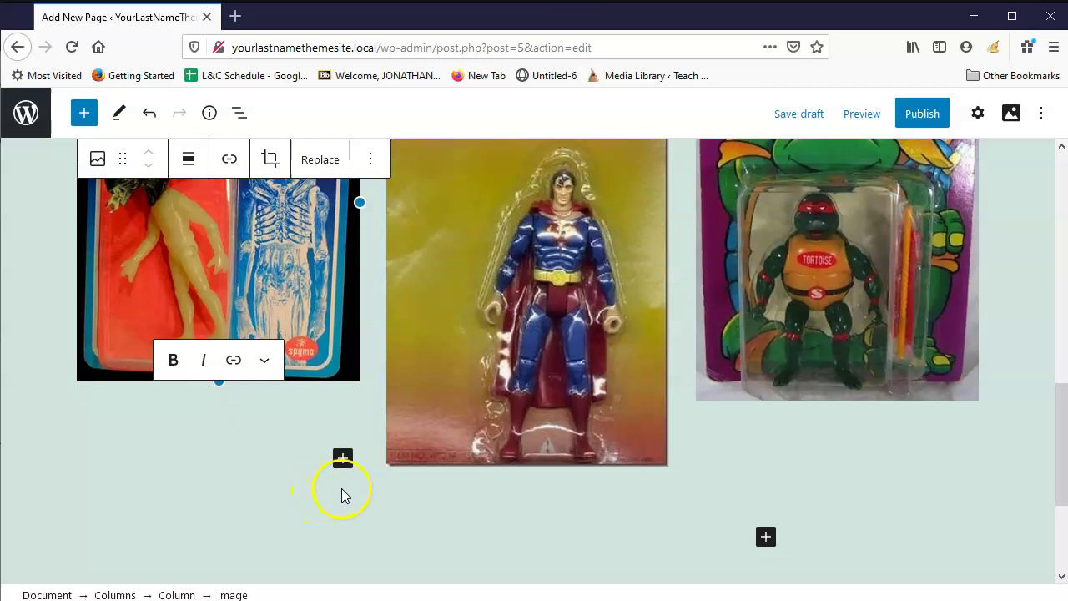
Step: Insert a Paragraph block below the Alien-Man image in the first column
scroll(358, 448, "up", 2)
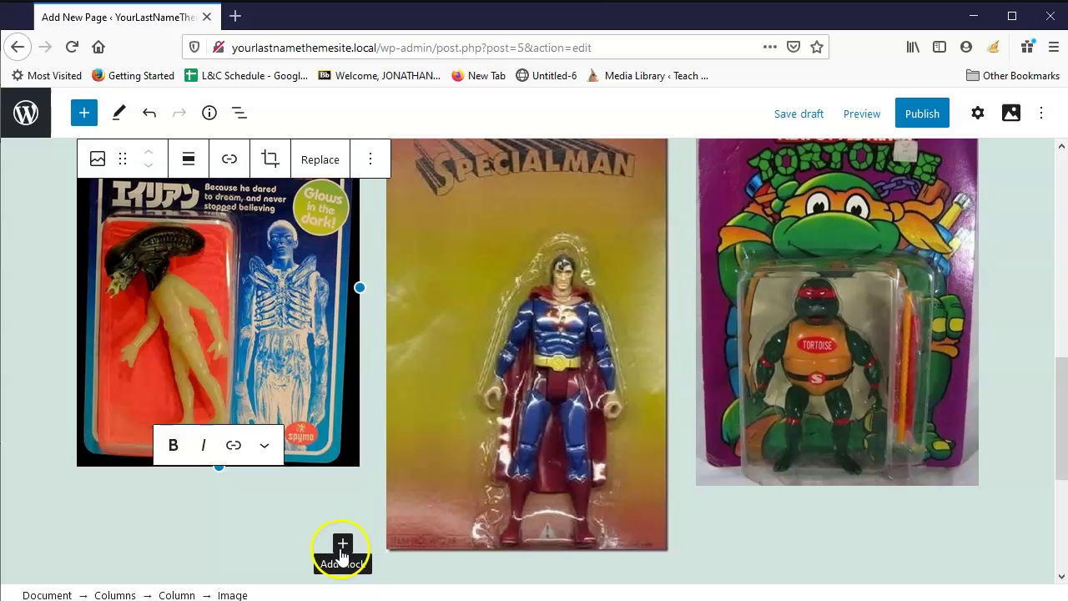
left_click(343, 547)
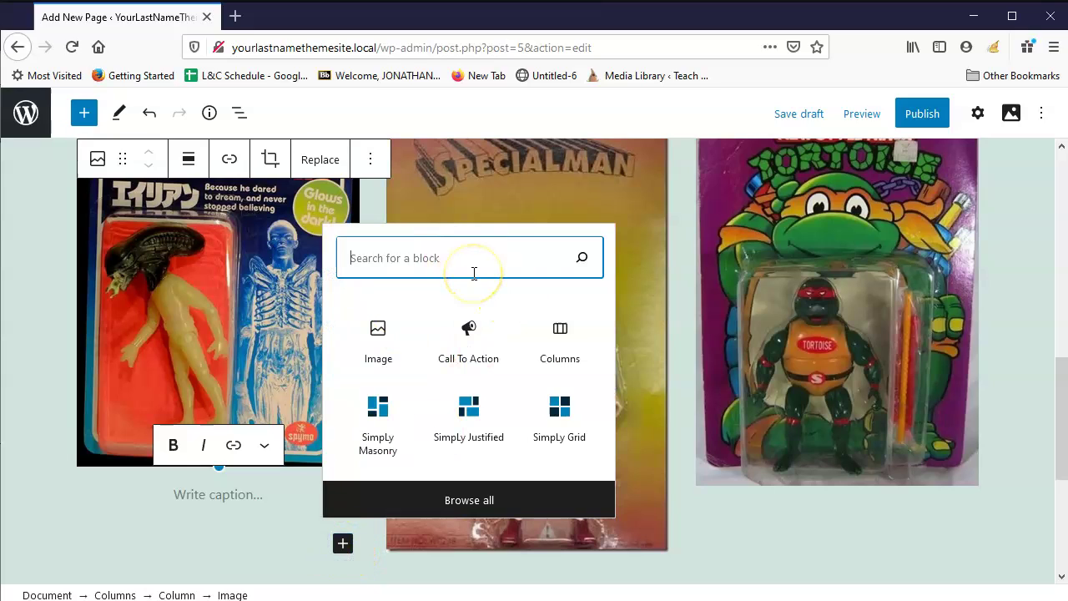
type("para")
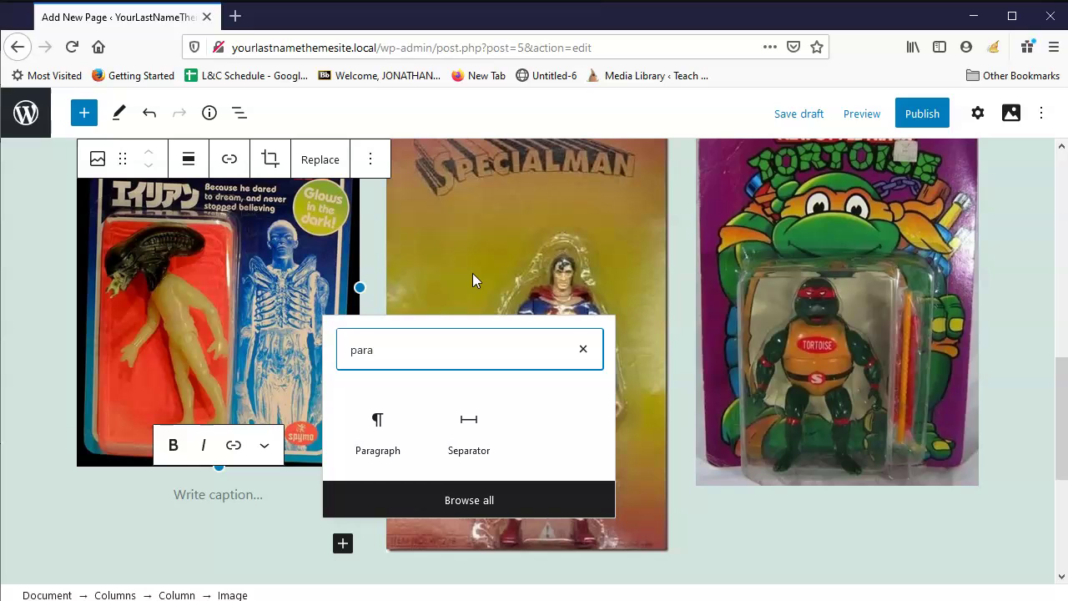
left_click(372, 437)
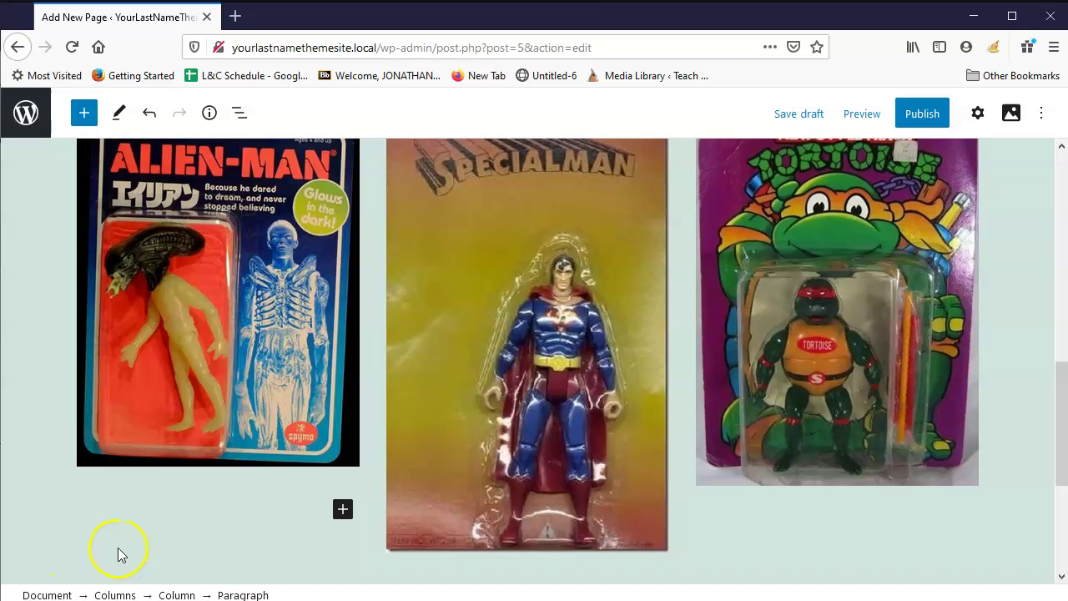
scroll(101, 526, "down", 3)
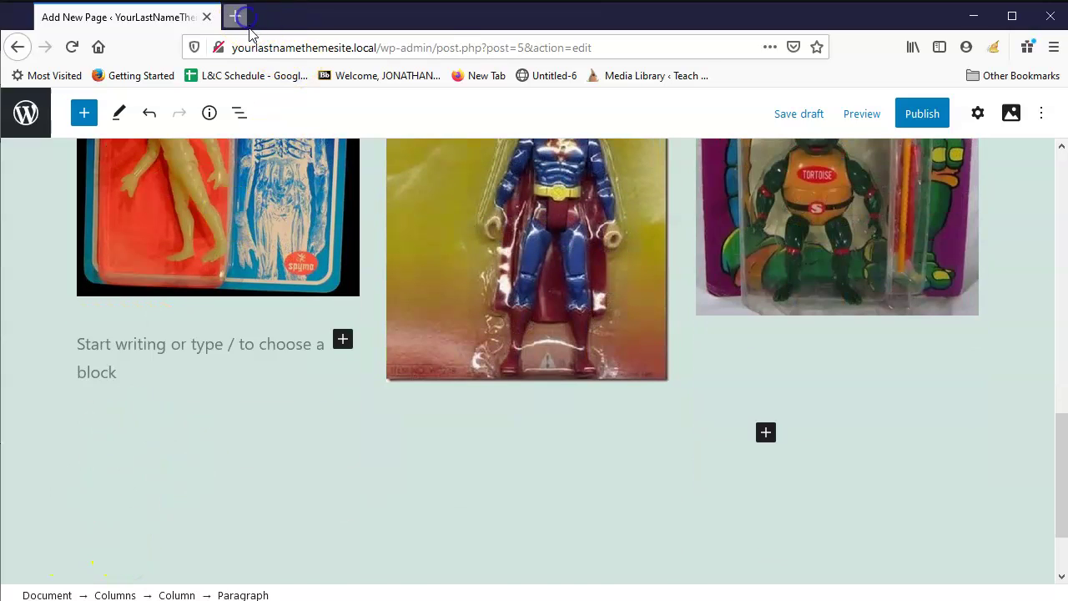
Step: Open lipsum.com in a new browser tab and generate five paragraphs of Lorem Ipsum placeholder text
left_click(237, 18)
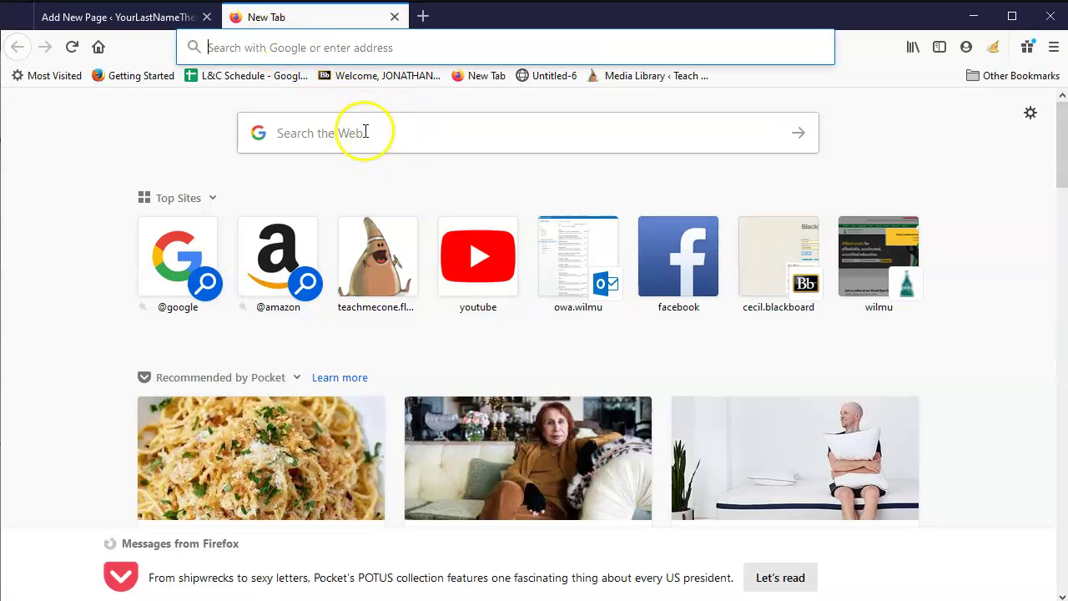
type("lipsum")
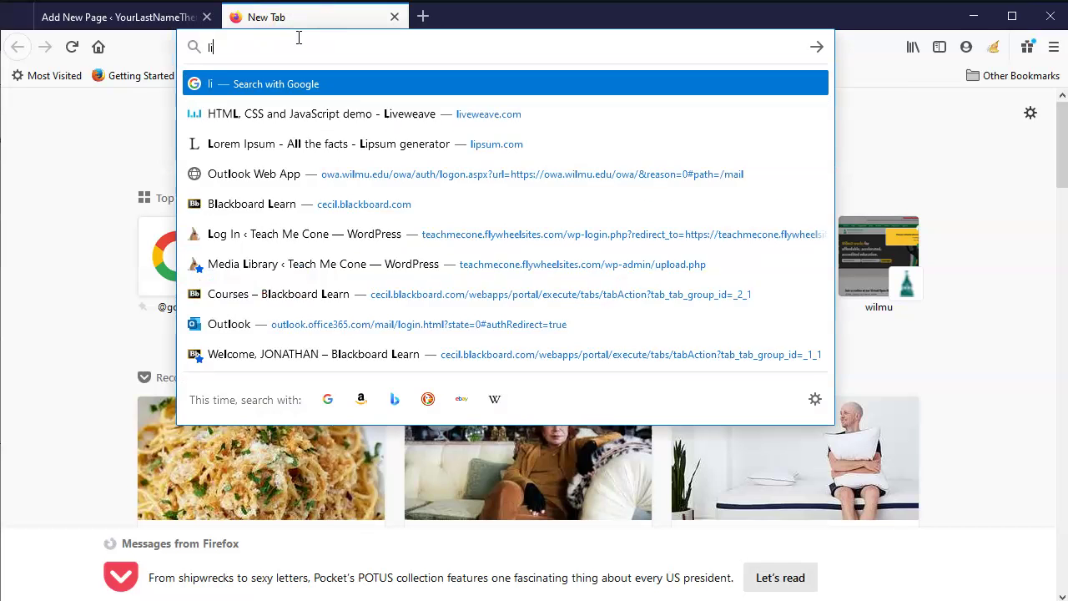
key("Down")
key("Return")
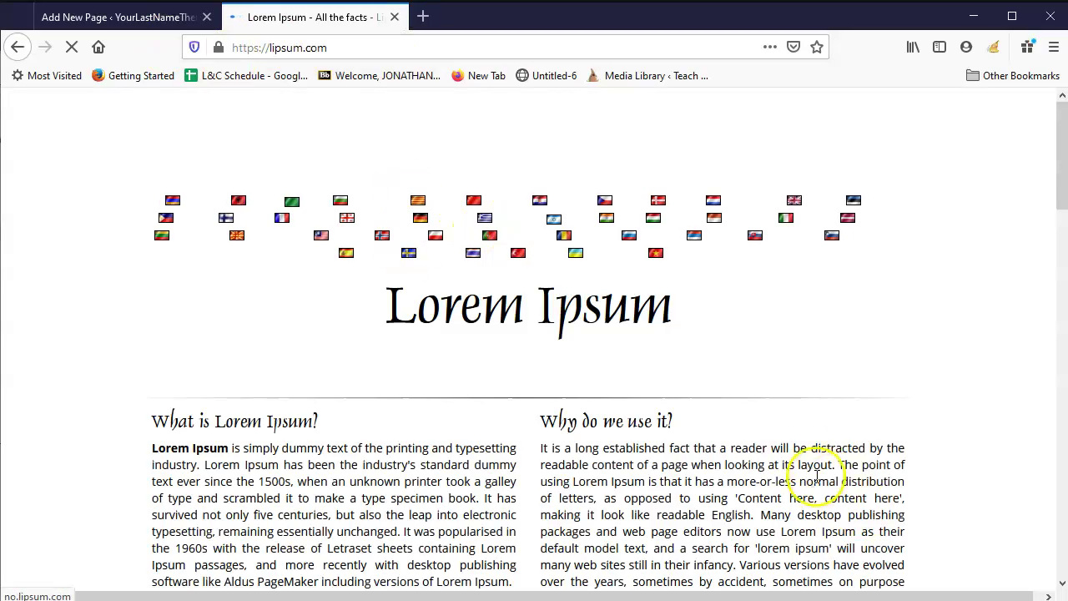
scroll(816, 478, "down", 6)
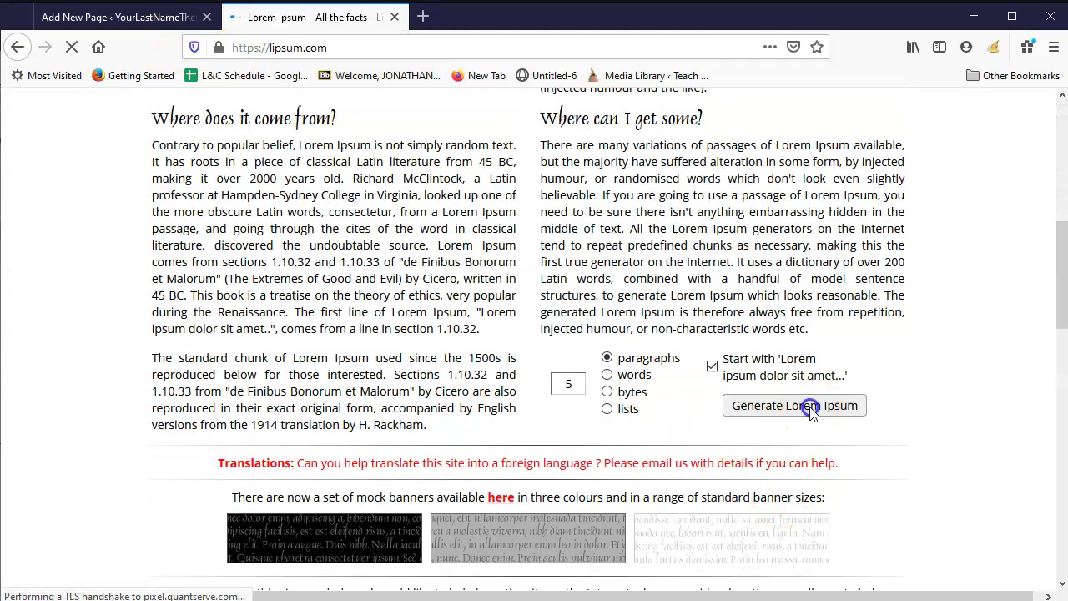
scroll(488, 267, "up", 3)
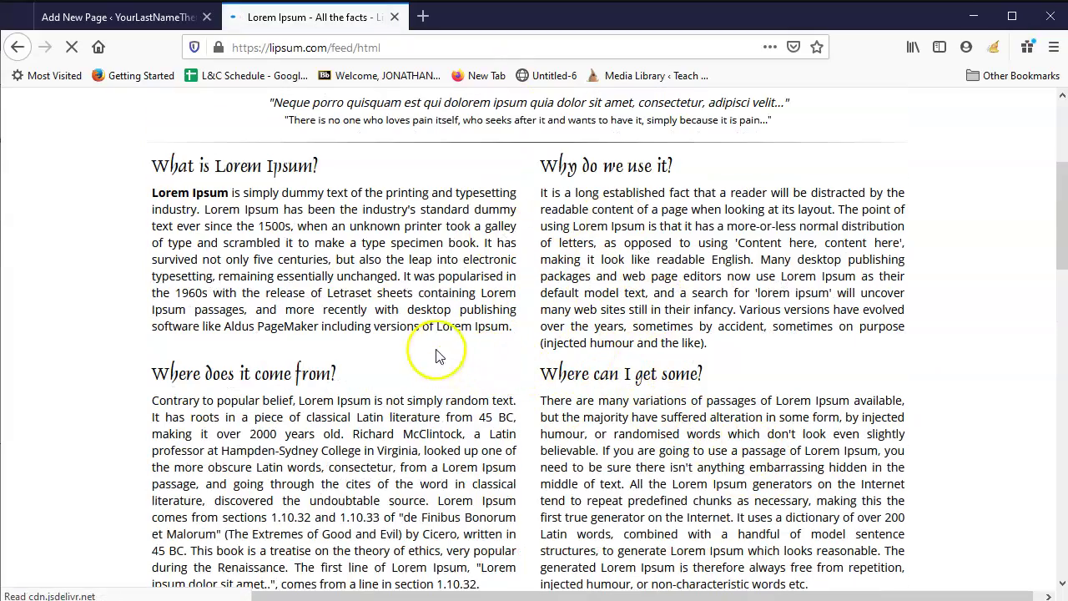
scroll(500, 325, "down", 5)
scroll(509, 324, "up", 2)
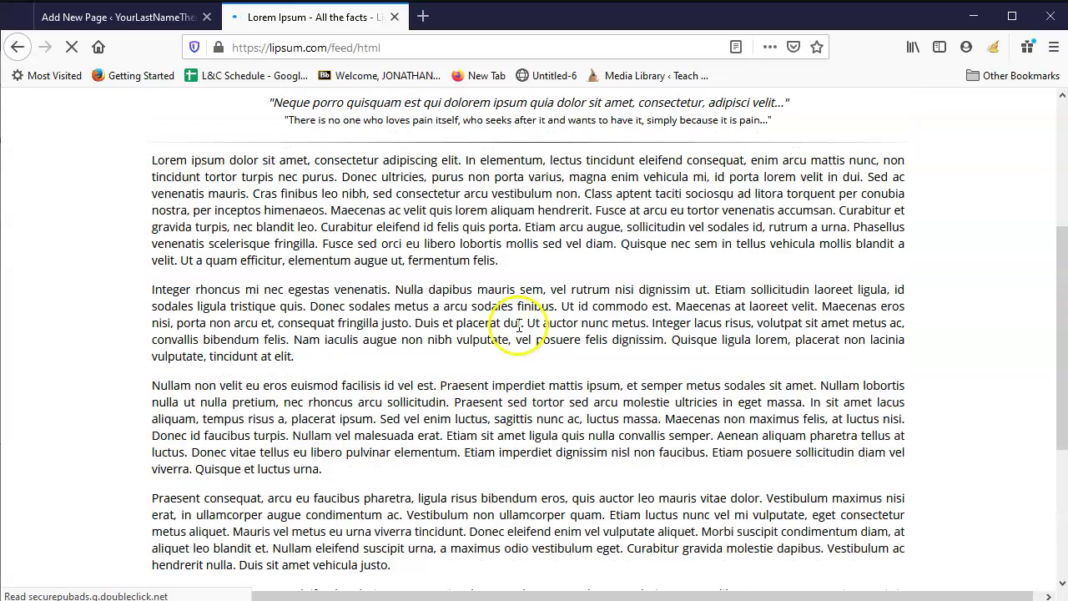
Step: Copy the first generated Lorem Ipsum paragraph and paste it into the Paragraph block below the Alien-Man image
triple_click(154, 153)
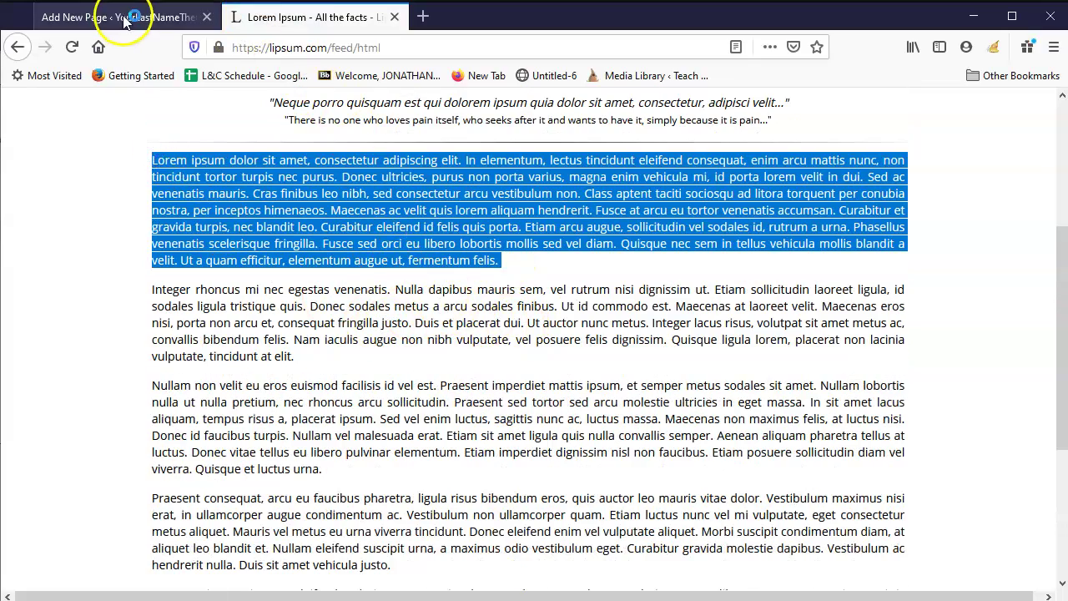
left_click(124, 20)
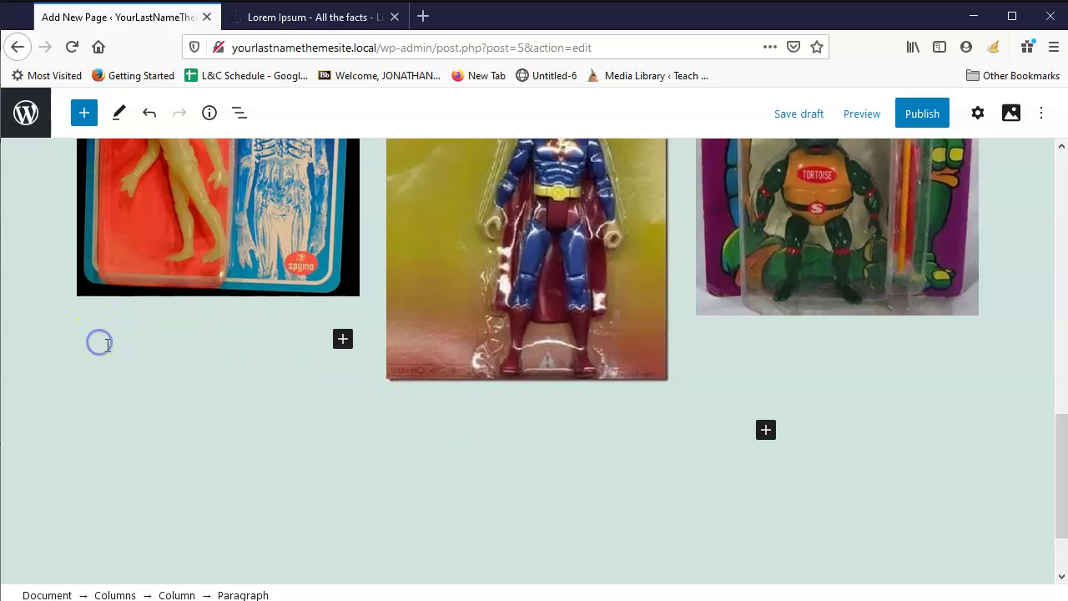
key("ctrl+v")
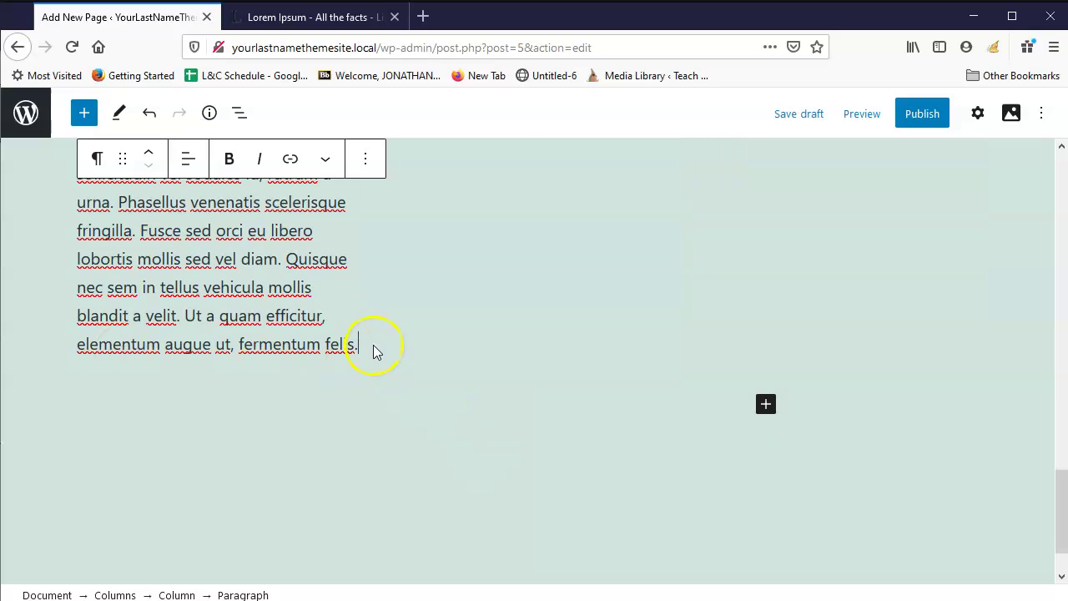
Step: Copy the Lorem Ipsum Paragraph block in the first column
scroll(373, 350, "up", 7)
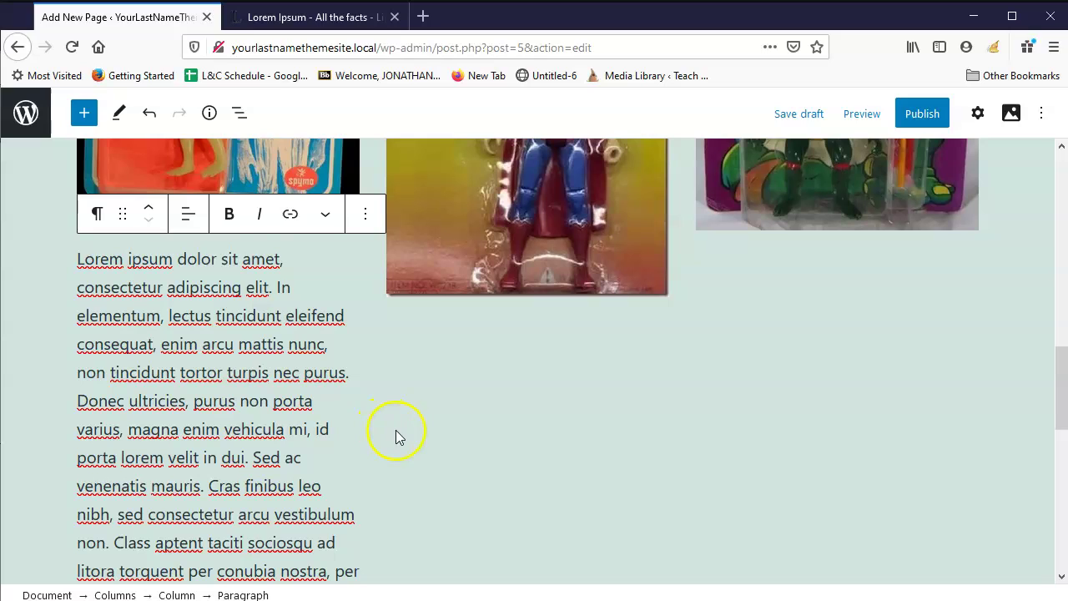
left_click(367, 219)
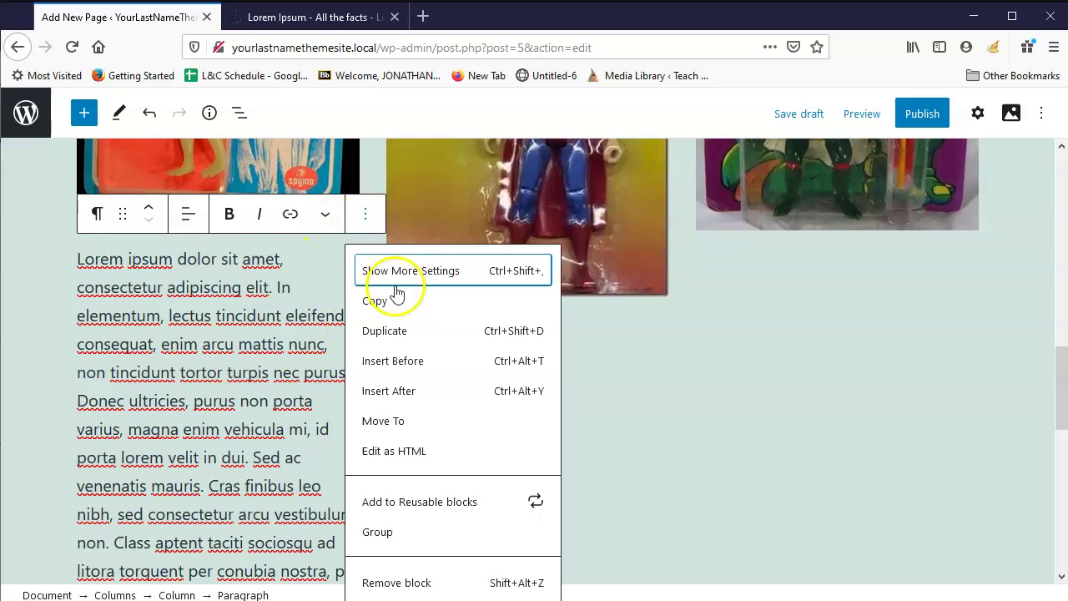
left_click(388, 302)
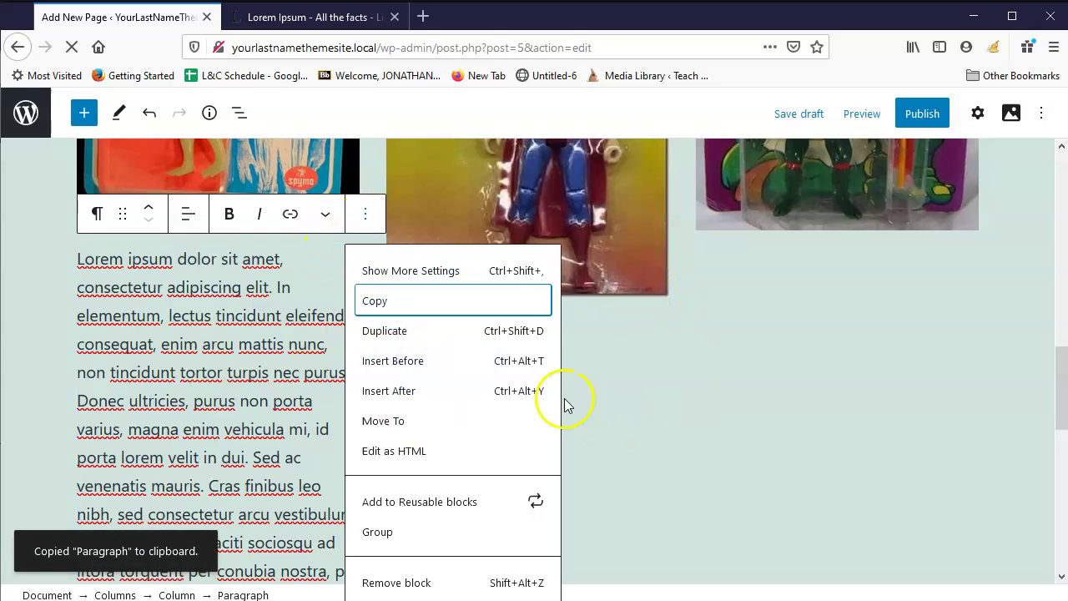
Step: Insert a Paragraph block below the Specialman image in the second column and paste the copied Lorem Ipsum text into it
left_click(565, 403)
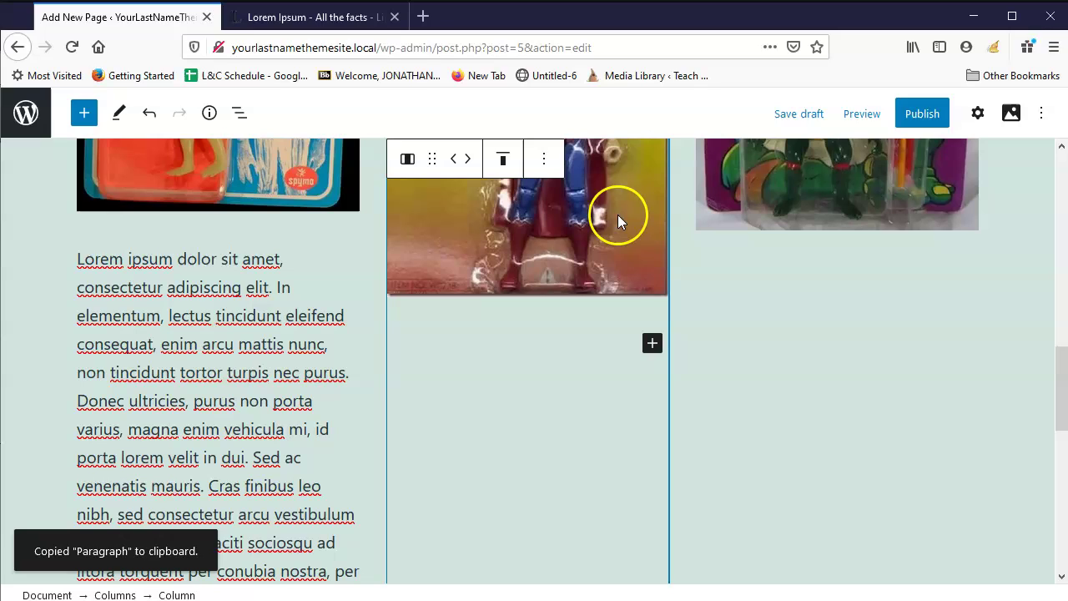
left_click(543, 160)
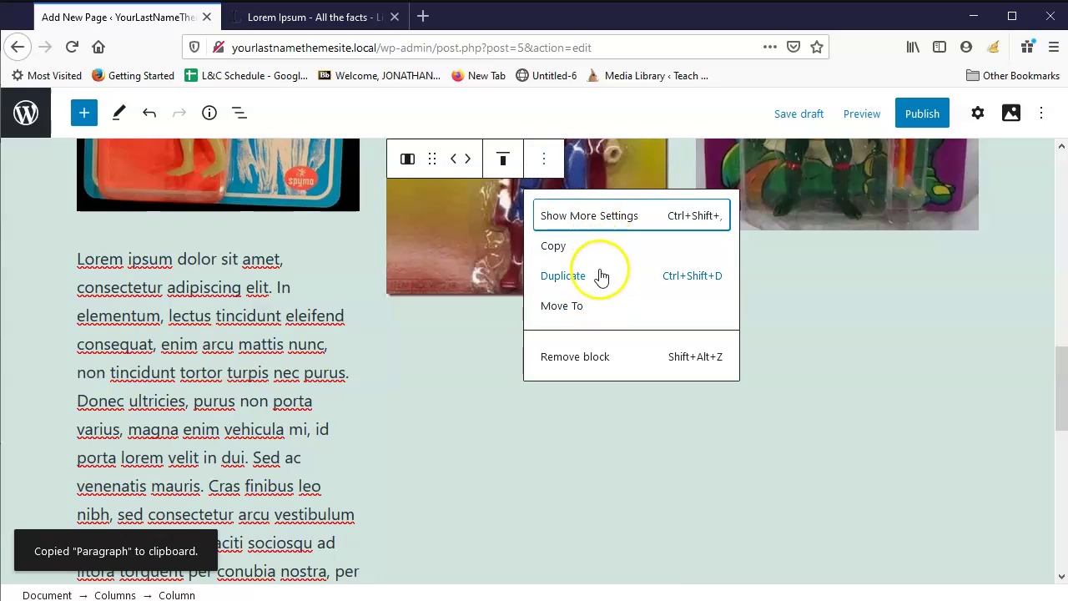
left_click(561, 386)
left_click(651, 343)
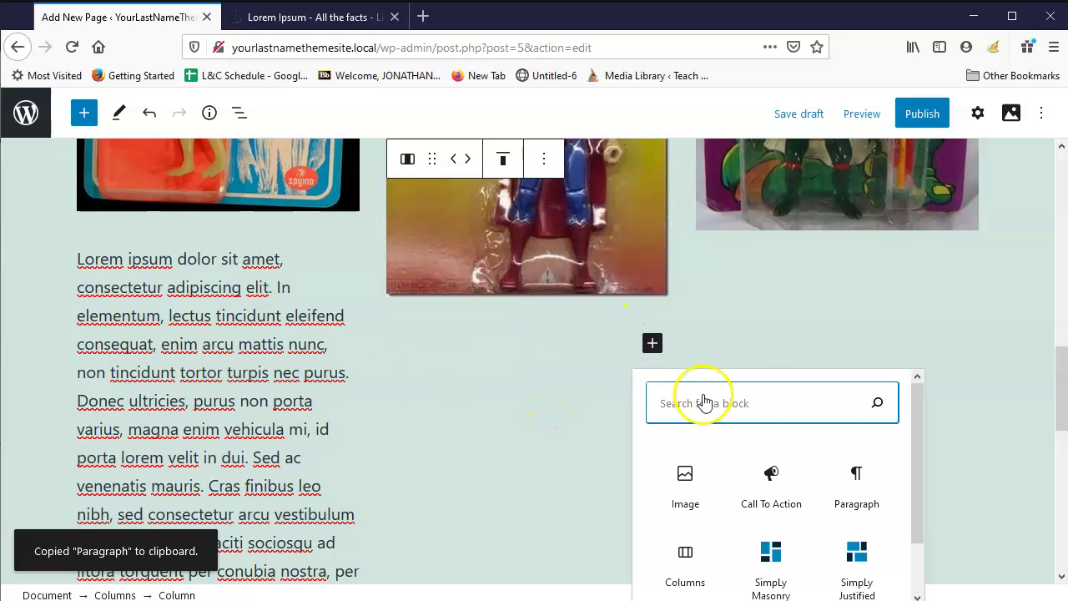
scroll(870, 446, "down", 2)
left_click(857, 455)
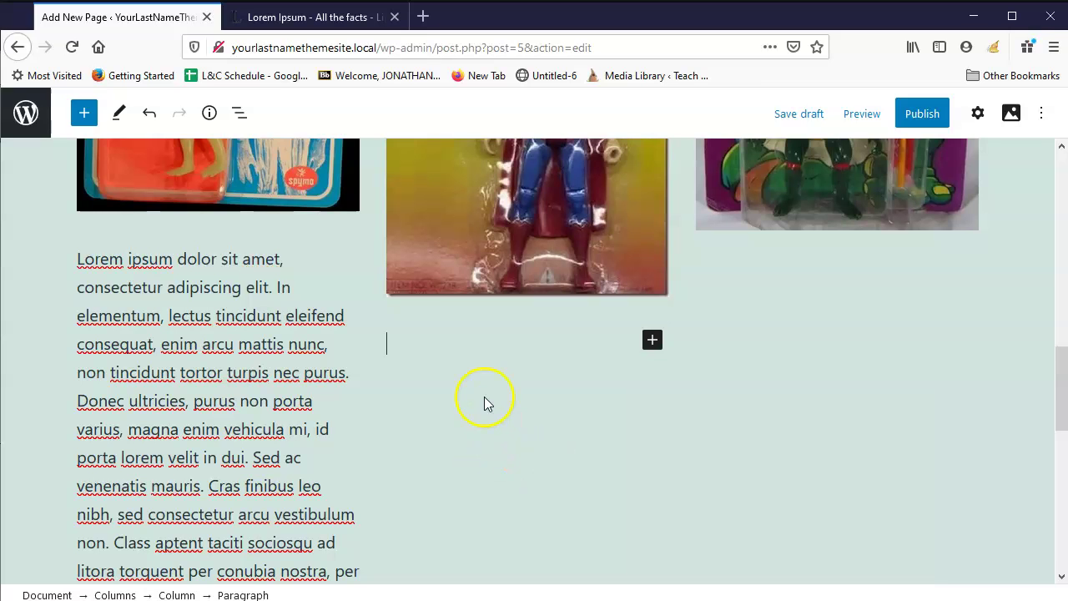
key("ctrl+v")
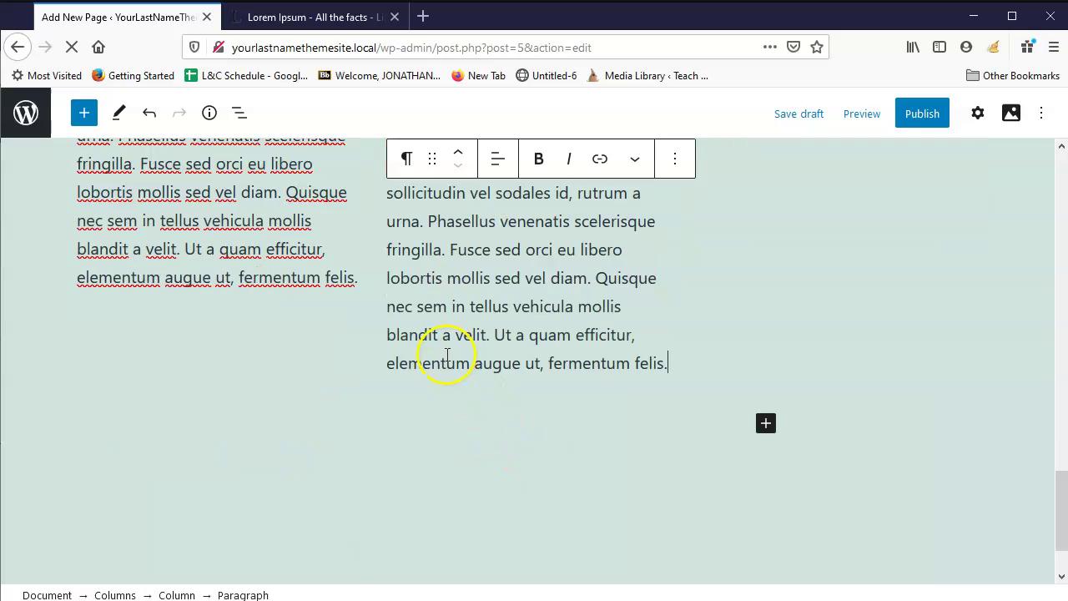
Step: Insert a Paragraph block below the New Style Ninja Tortoise image in the third column and paste the Lorem Ipsum text into it
scroll(787, 401, "up", 6)
scroll(751, 428, "up", 5)
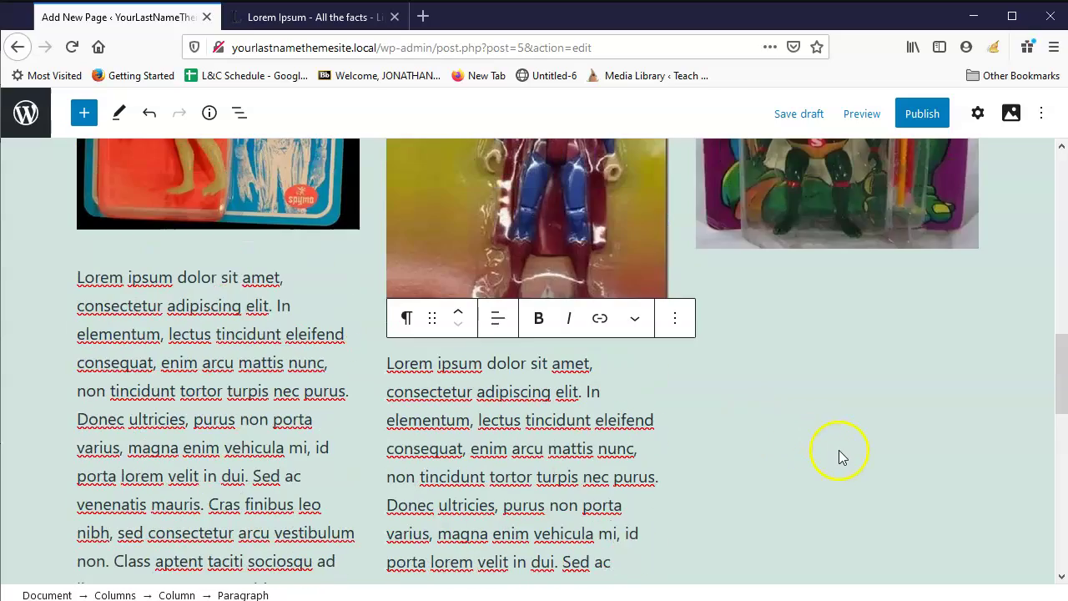
left_click(896, 471)
left_click(958, 465)
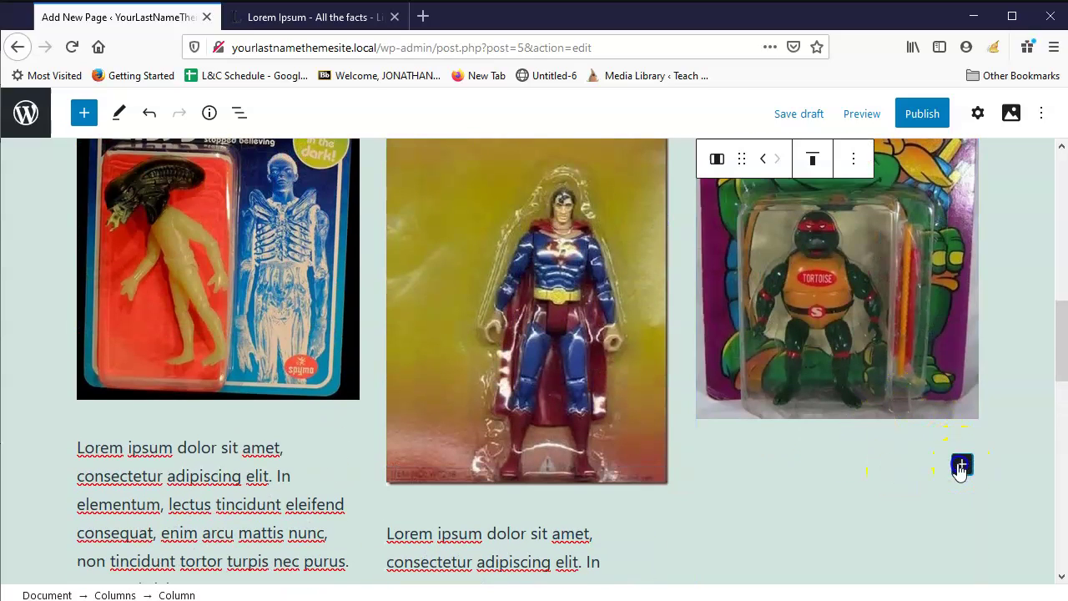
left_click(745, 261)
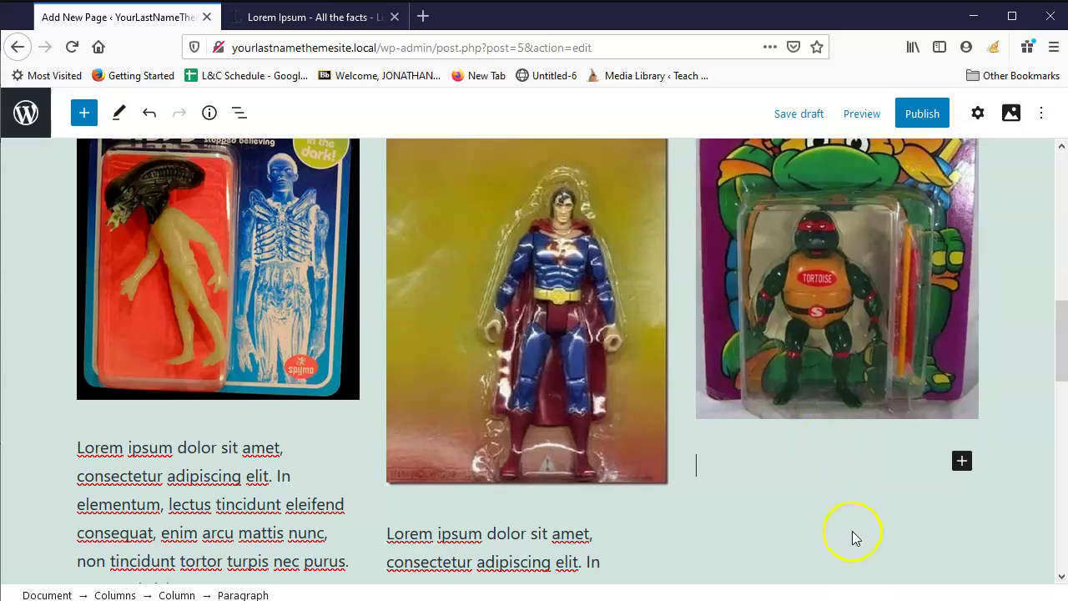
key("ctrl+v")
Step: Look over the page from the Knock Off Toys block down to the images and paragraphs in the three columns
scroll(723, 486, "up", 10)
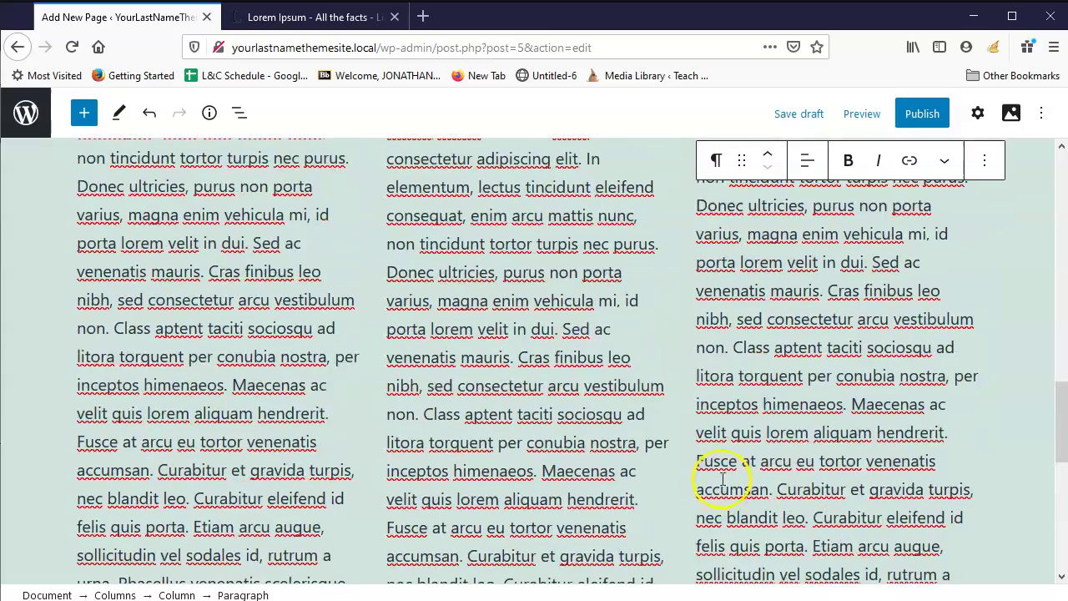
scroll(707, 486, "up", 5)
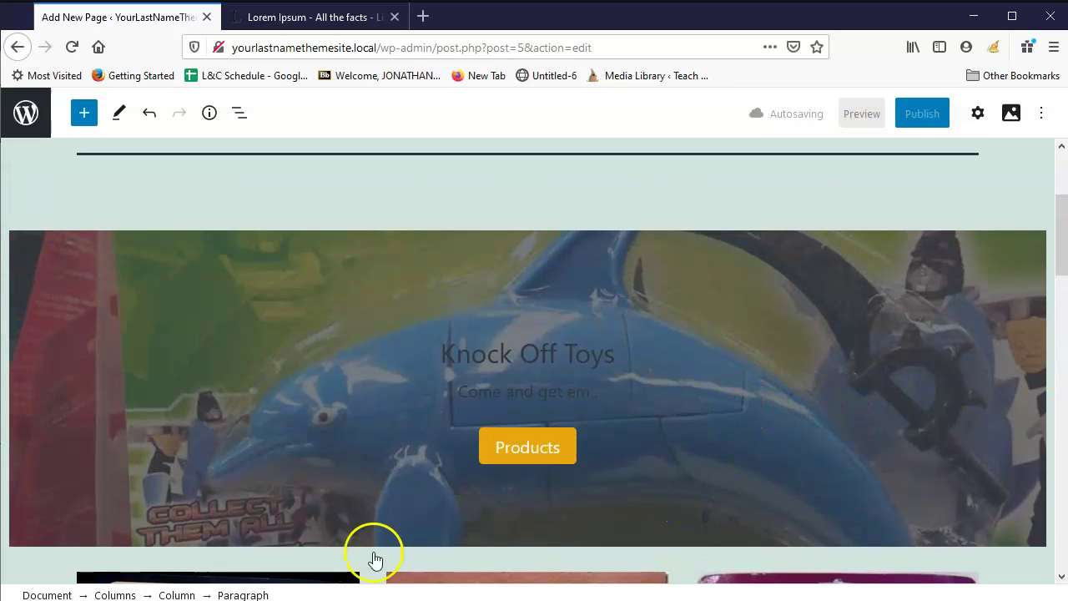
scroll(643, 522, "down", 15)
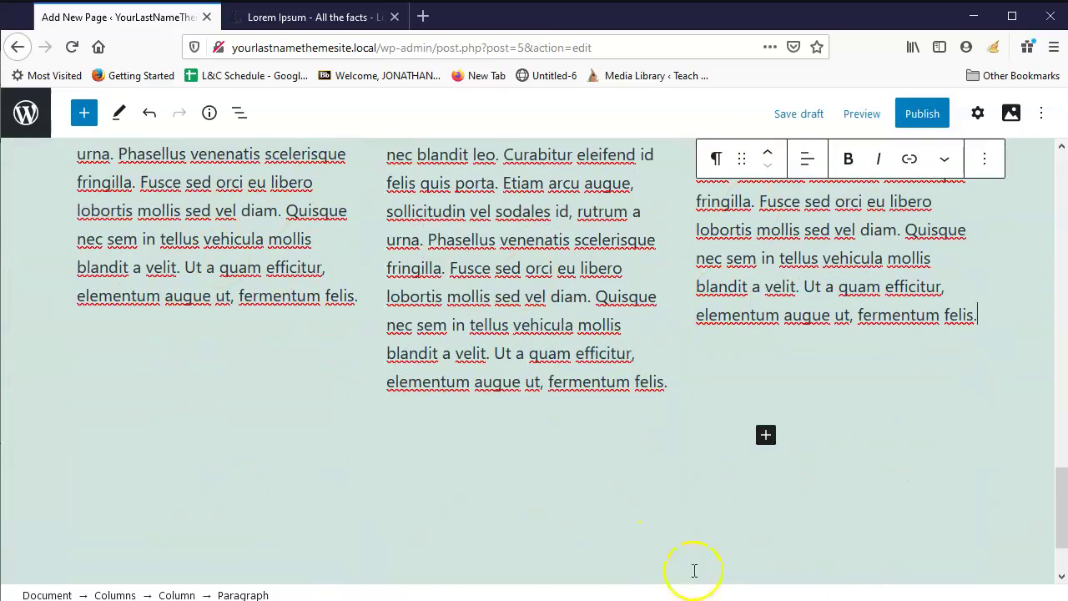
left_click(594, 490)
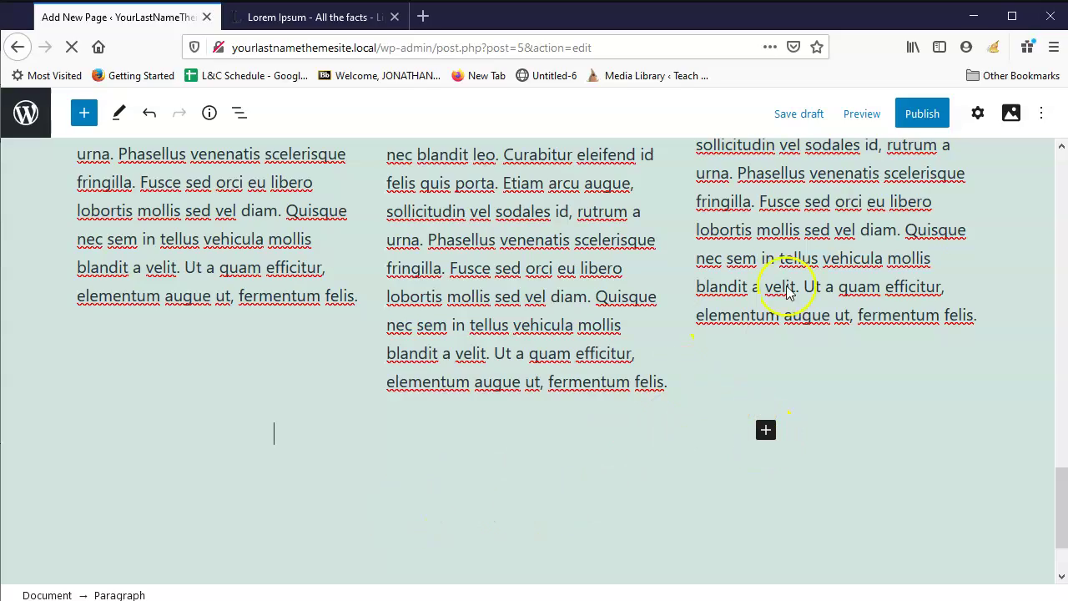
scroll(656, 441, "up", 15)
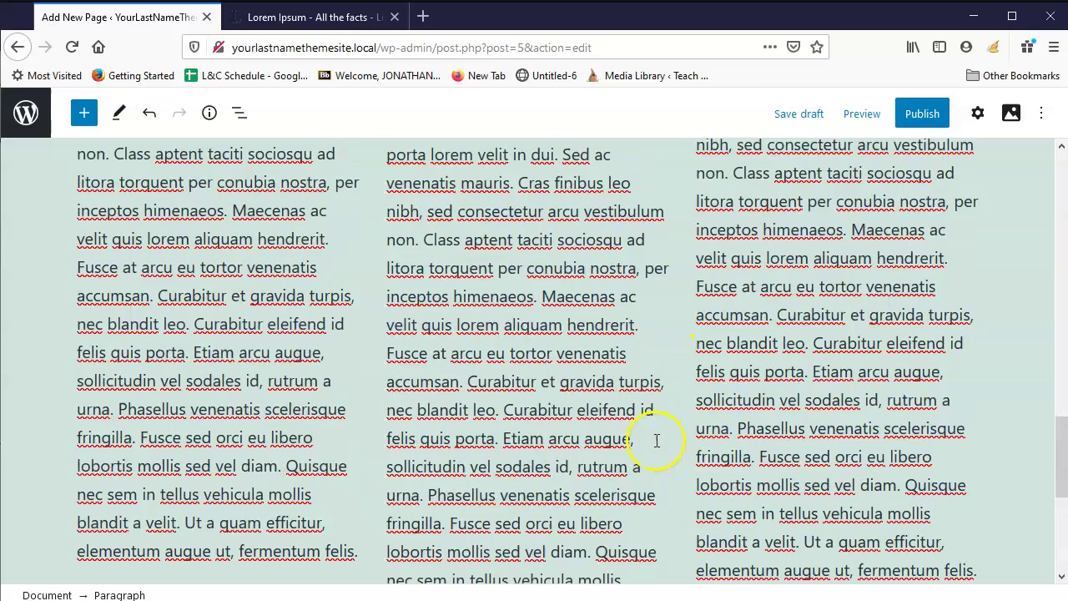
scroll(574, 452, "up", 2)
scroll(803, 492, "down", 7)
scroll(838, 458, "down", 4)
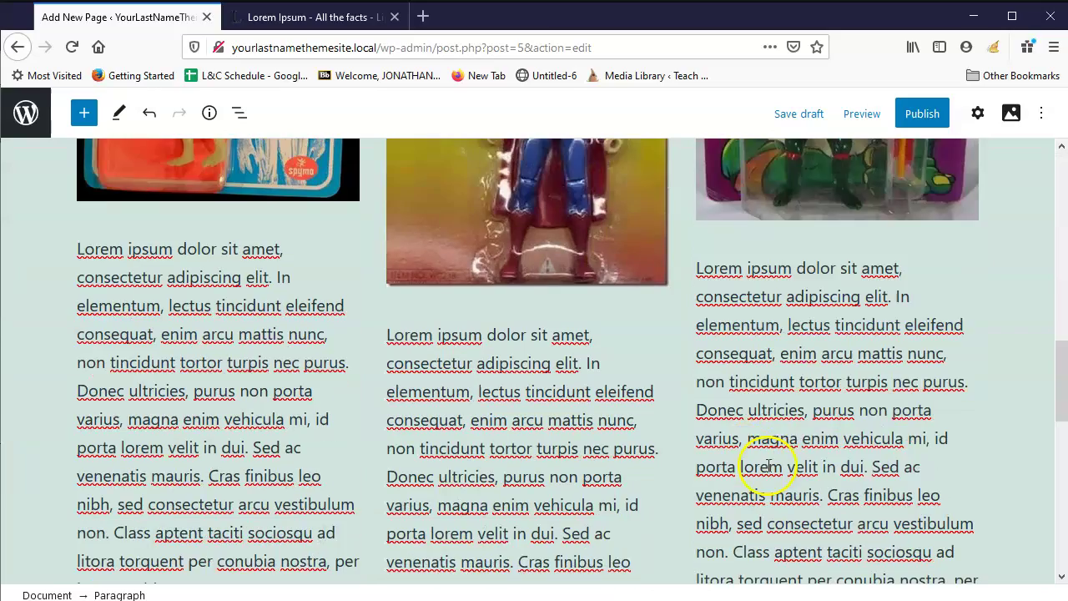
Step: Publish the Home page, confirming the pre-publish check
scroll(801, 410, "up", 11)
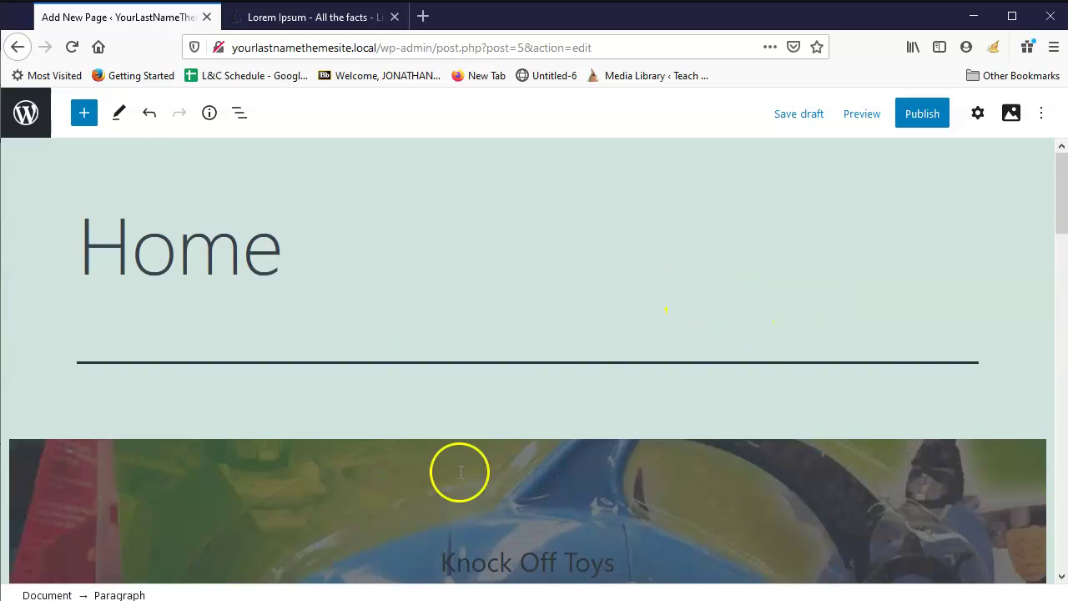
scroll(636, 481, "down", 12)
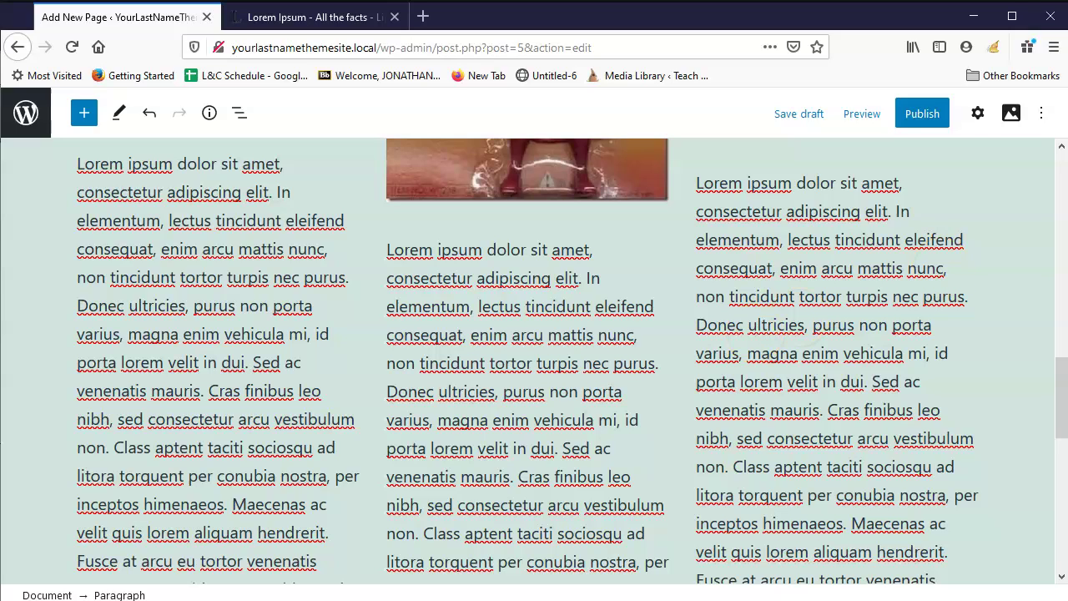
left_click(933, 115)
left_click(899, 113)
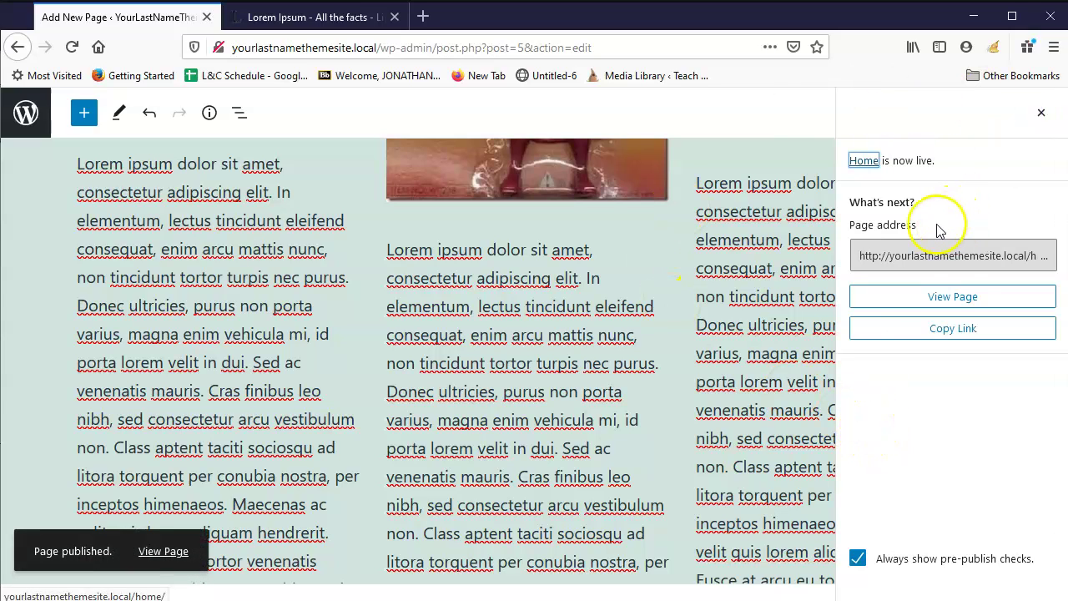
Step: Open the published Home page and examine its title, Knock Off Toys block, toy images and three text columns
left_click(924, 300)
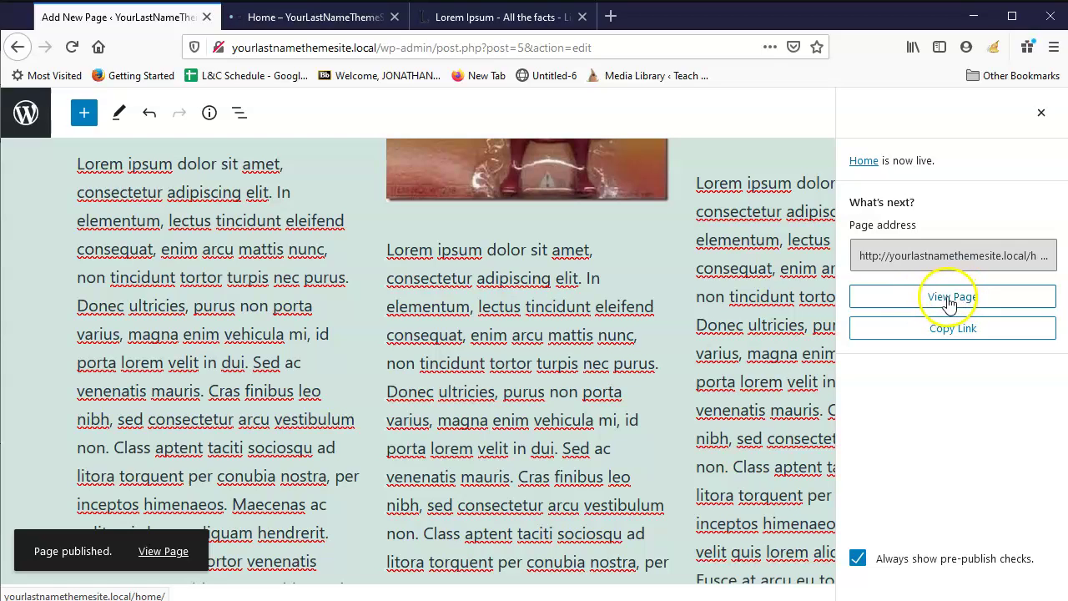
left_click(316, 27)
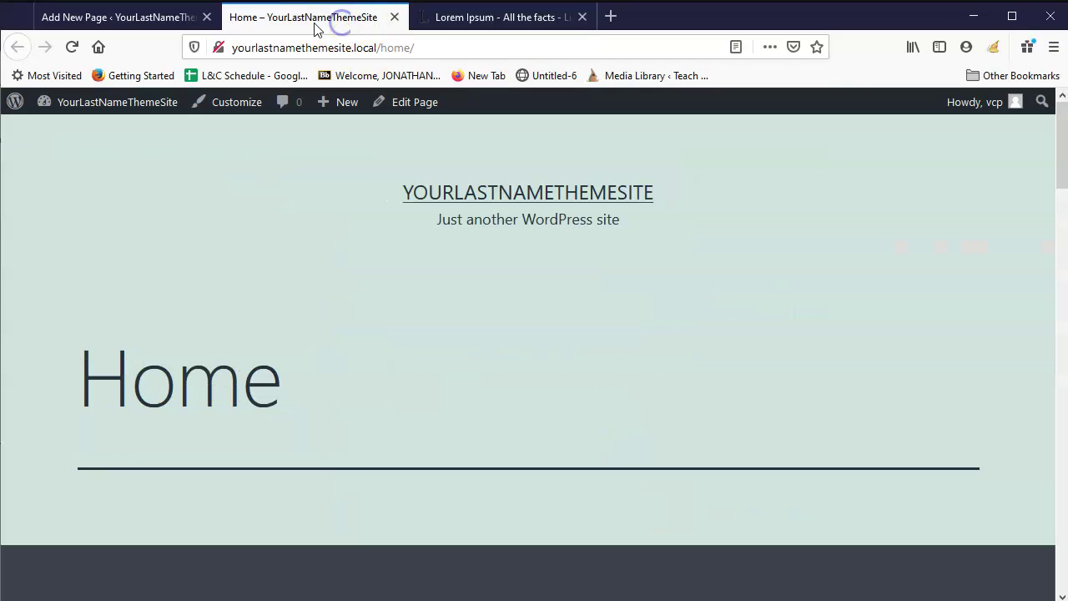
scroll(701, 339, "down", 15)
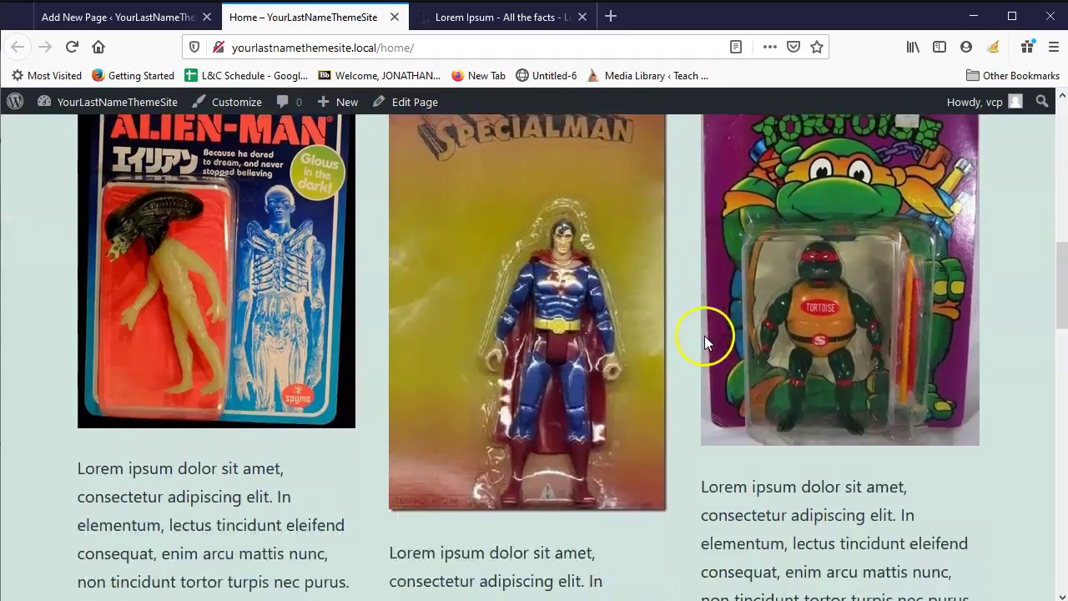
scroll(707, 428, "up", 12)
scroll(736, 445, "down", 3)
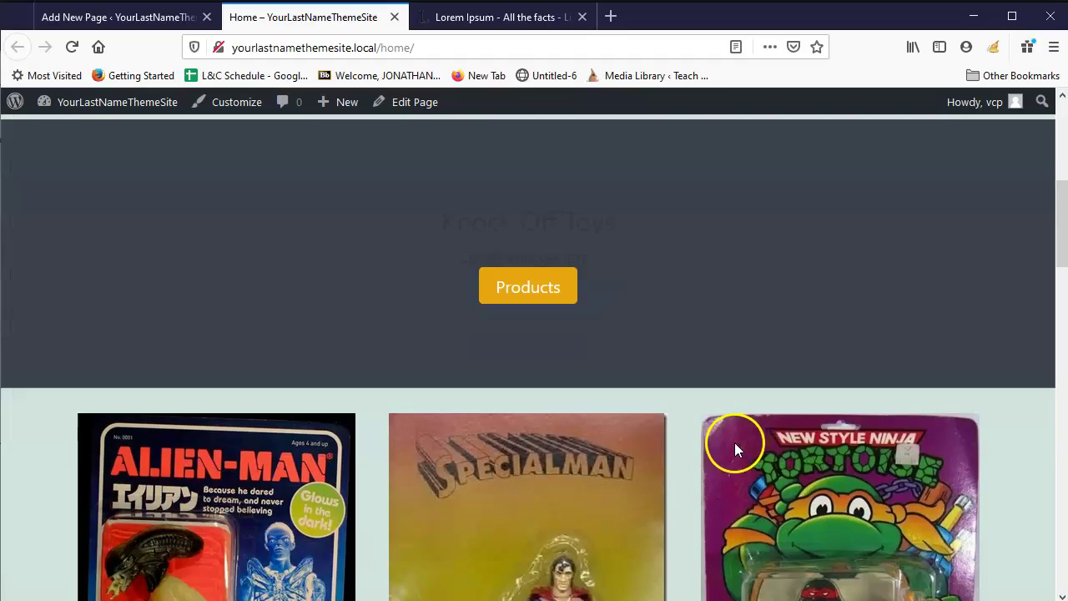
scroll(674, 430, "down", 8)
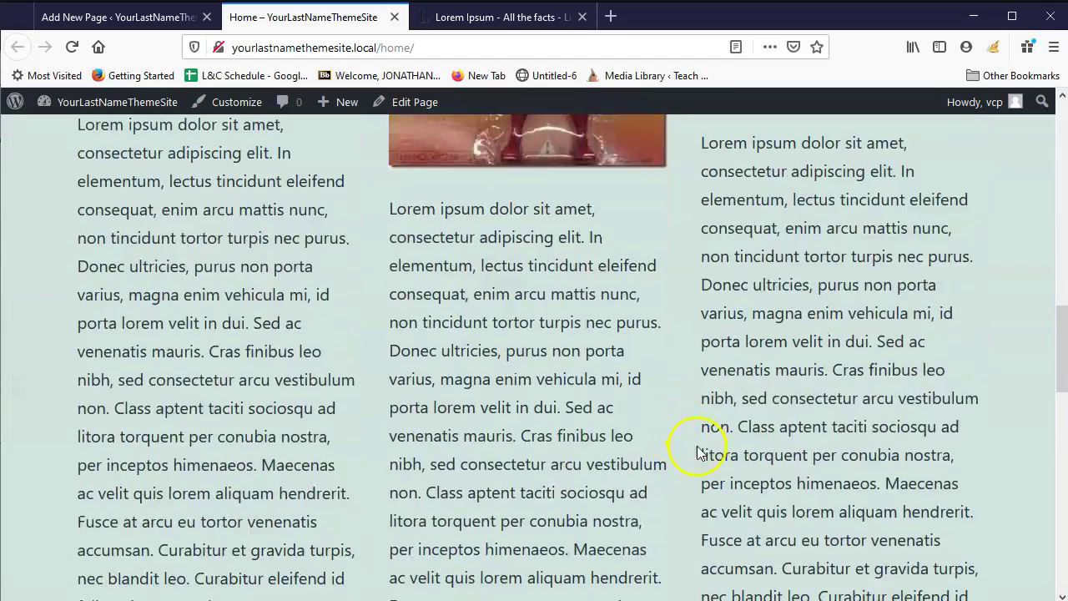
scroll(687, 446, "up", 7)
scroll(718, 430, "up", 4)
scroll(716, 427, "down", 10)
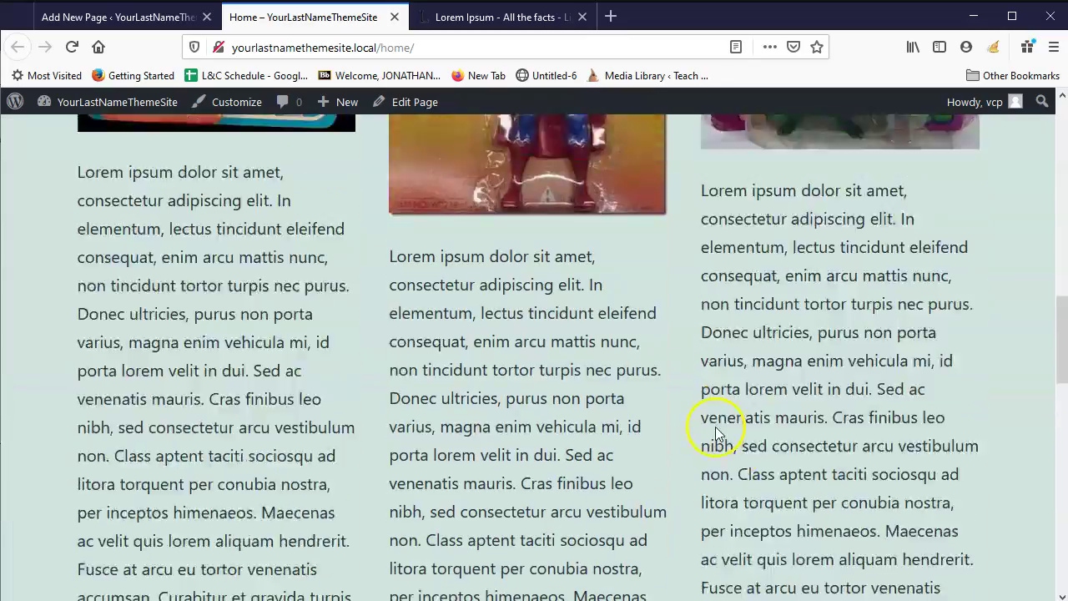
scroll(715, 426, "up", 12)
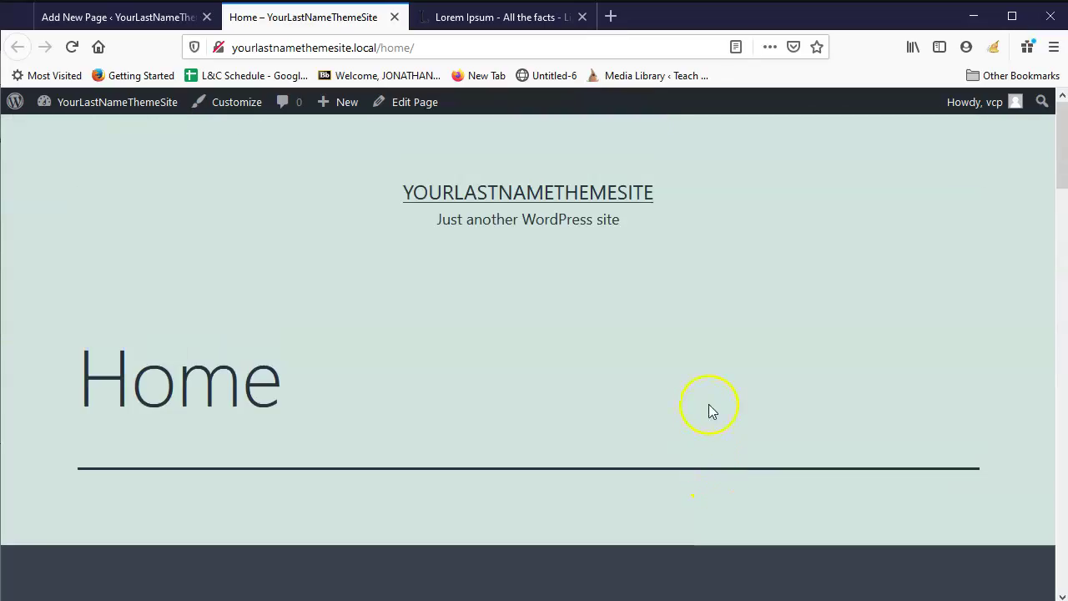
scroll(709, 410, "down", 4)
scroll(742, 355, "down", 4)
scroll(604, 298, "up", 6)
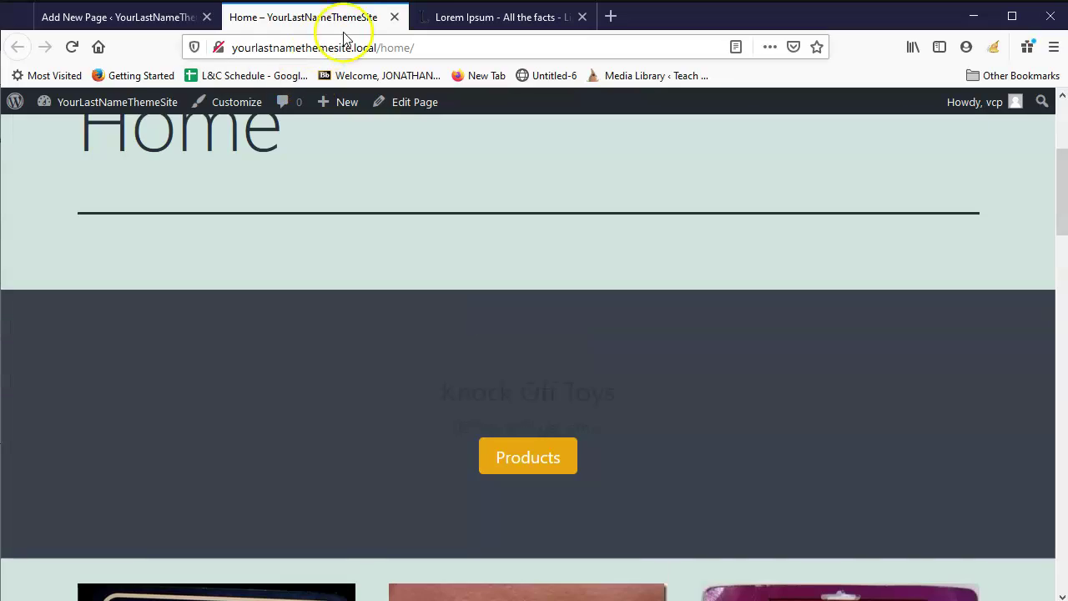
Step: Close the published Home page view and exit the block editor to the list of pages
left_click(395, 17)
scroll(91, 198, "up", 4)
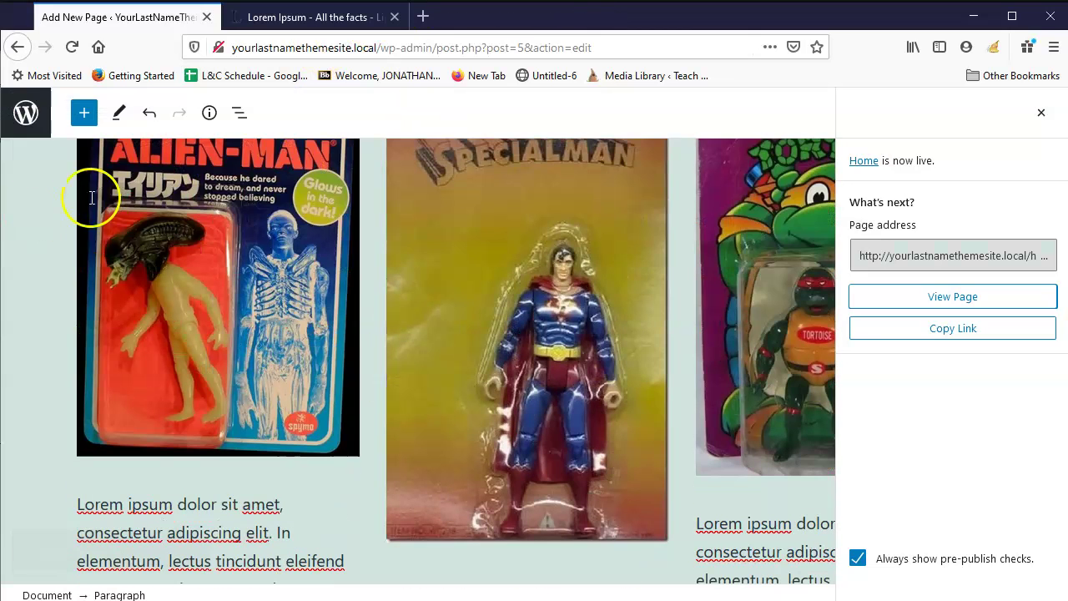
left_click(25, 120)
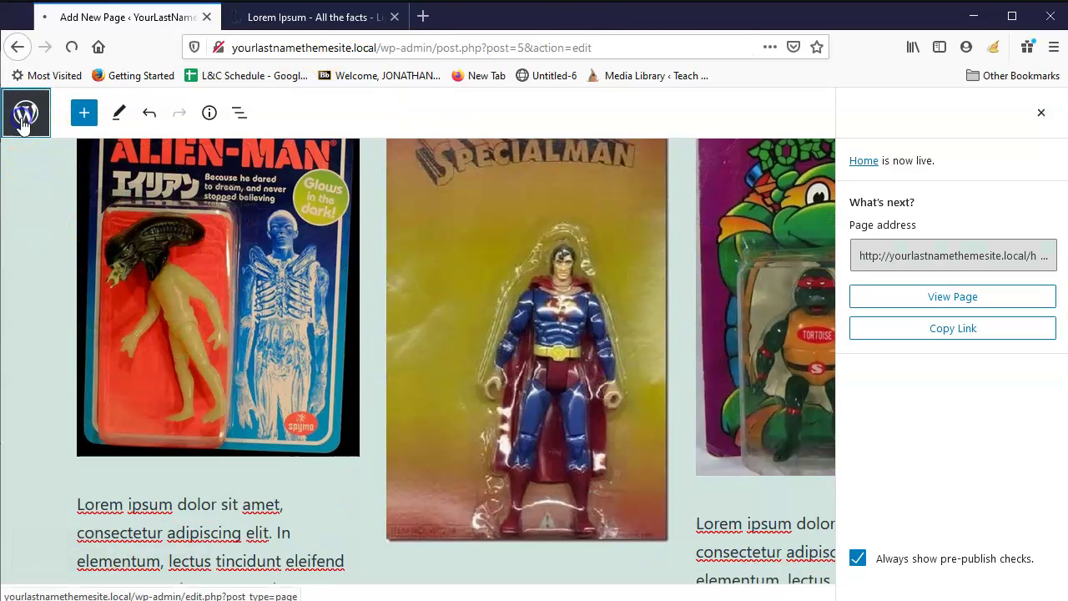